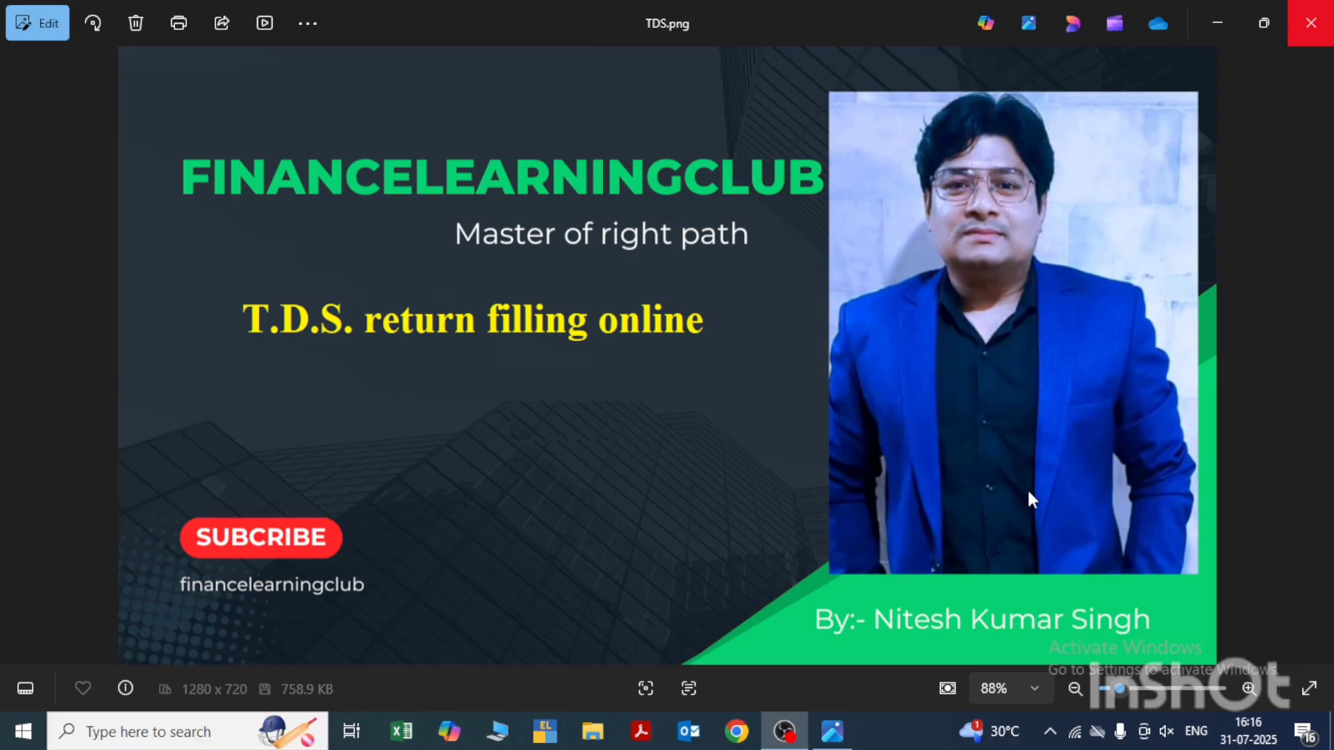
- Open Google Chrome from the desktop and search Google for "rpu latest version"
{"action": "key", "text": "super+d"}
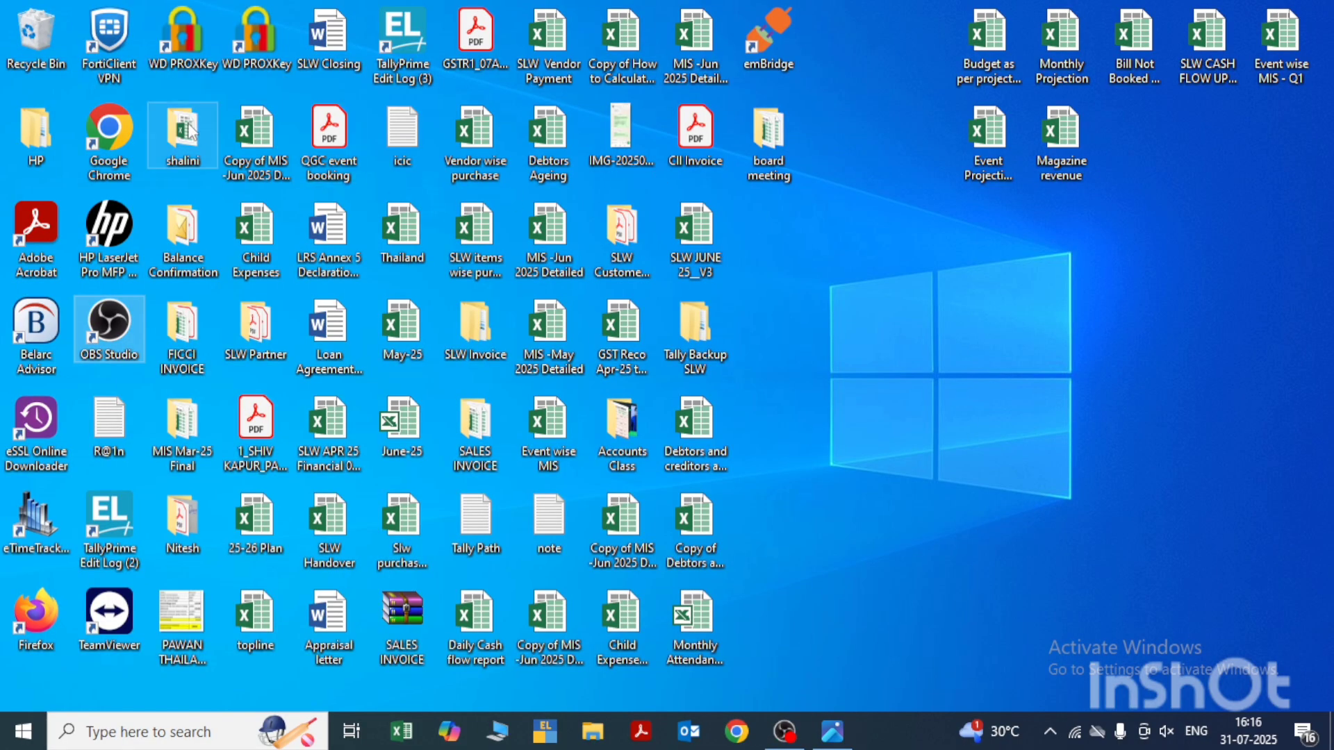
{"action": "double_click", "coordinate": [116, 141]}
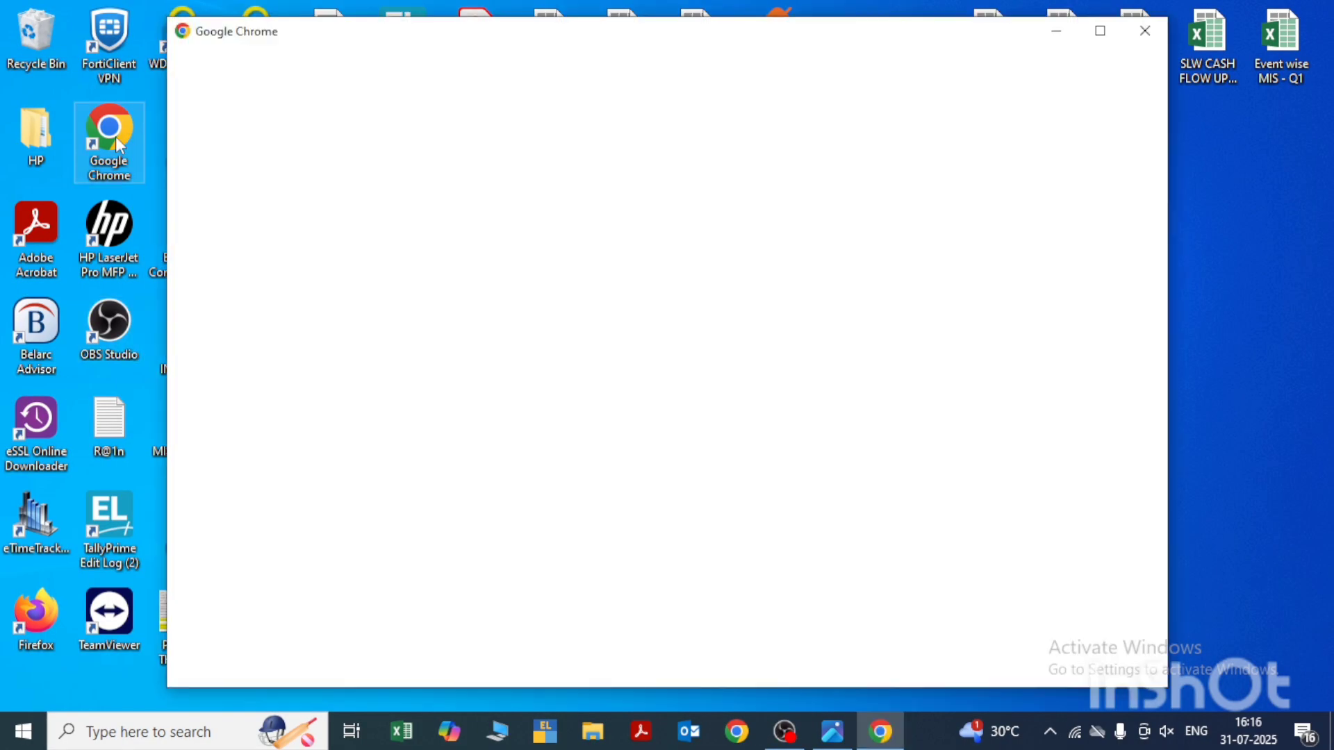
{"action": "left_click", "coordinate": [422, 547]}
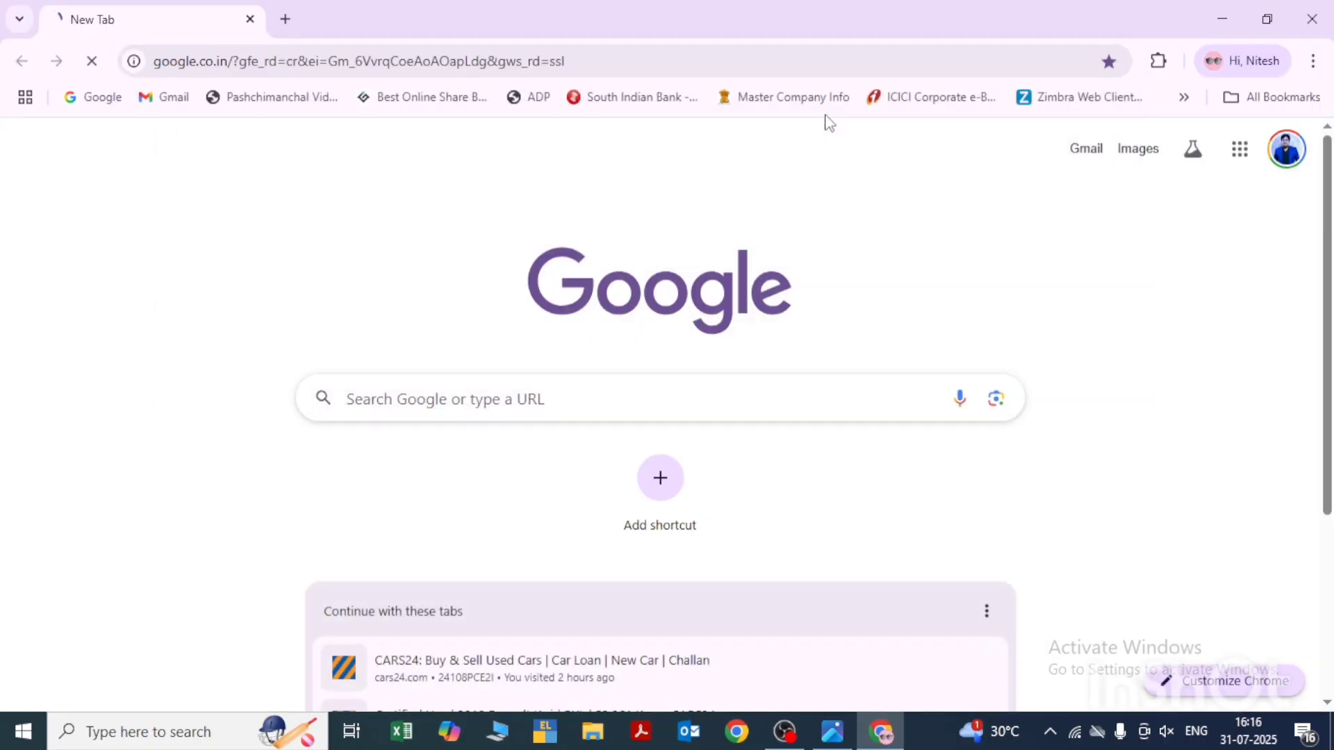
{"action": "type", "text": "rpu"}
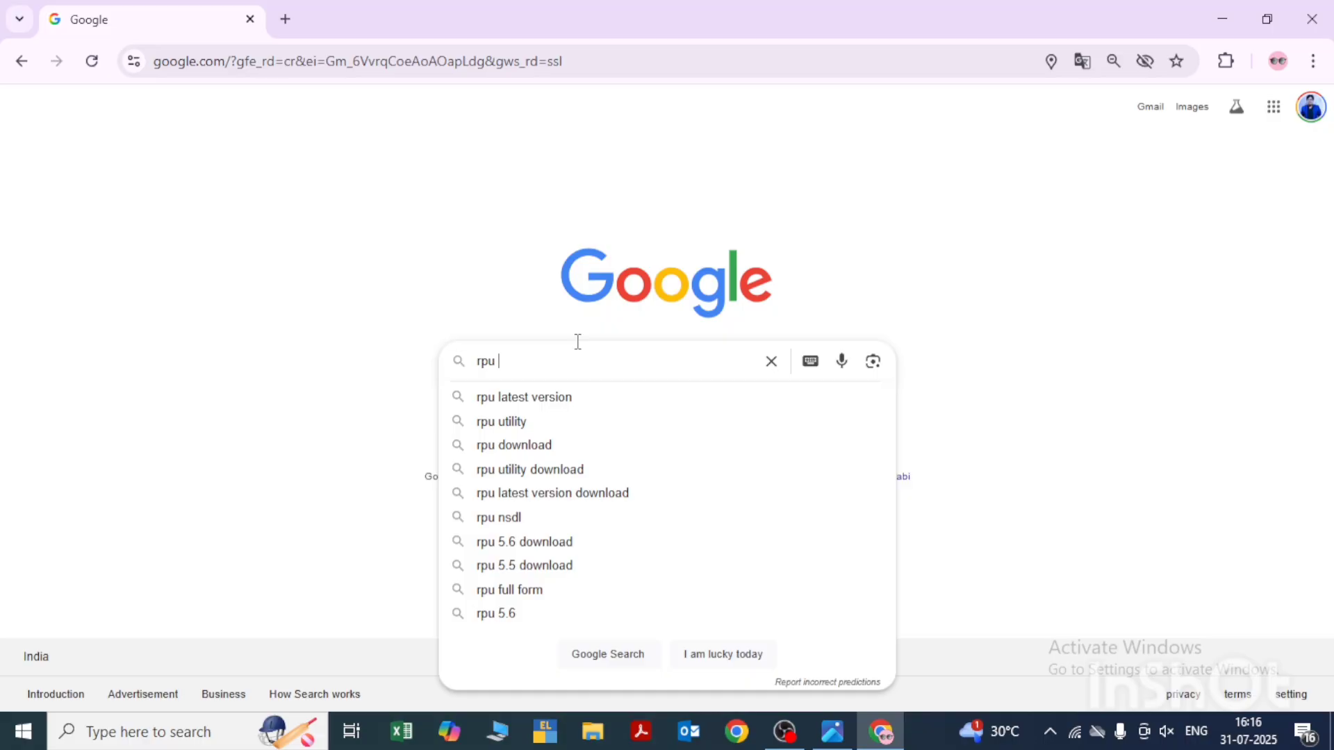
{"action": "key", "text": "Down"}
{"action": "key", "text": "Return"}
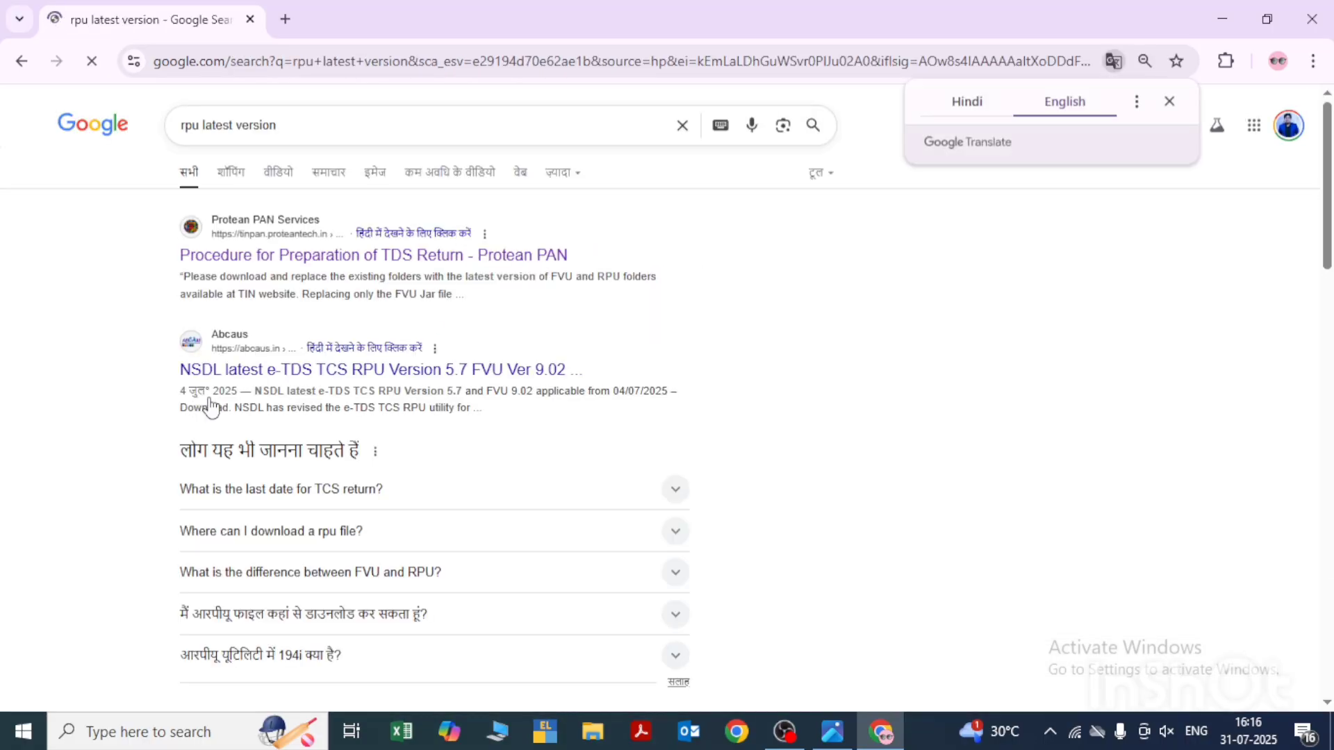
- Open the Protean TDS return preparation page and download the e-TDS/TCS Return Preparation Utility Ver. 5.7
{"action": "left_click", "coordinate": [356, 257]}
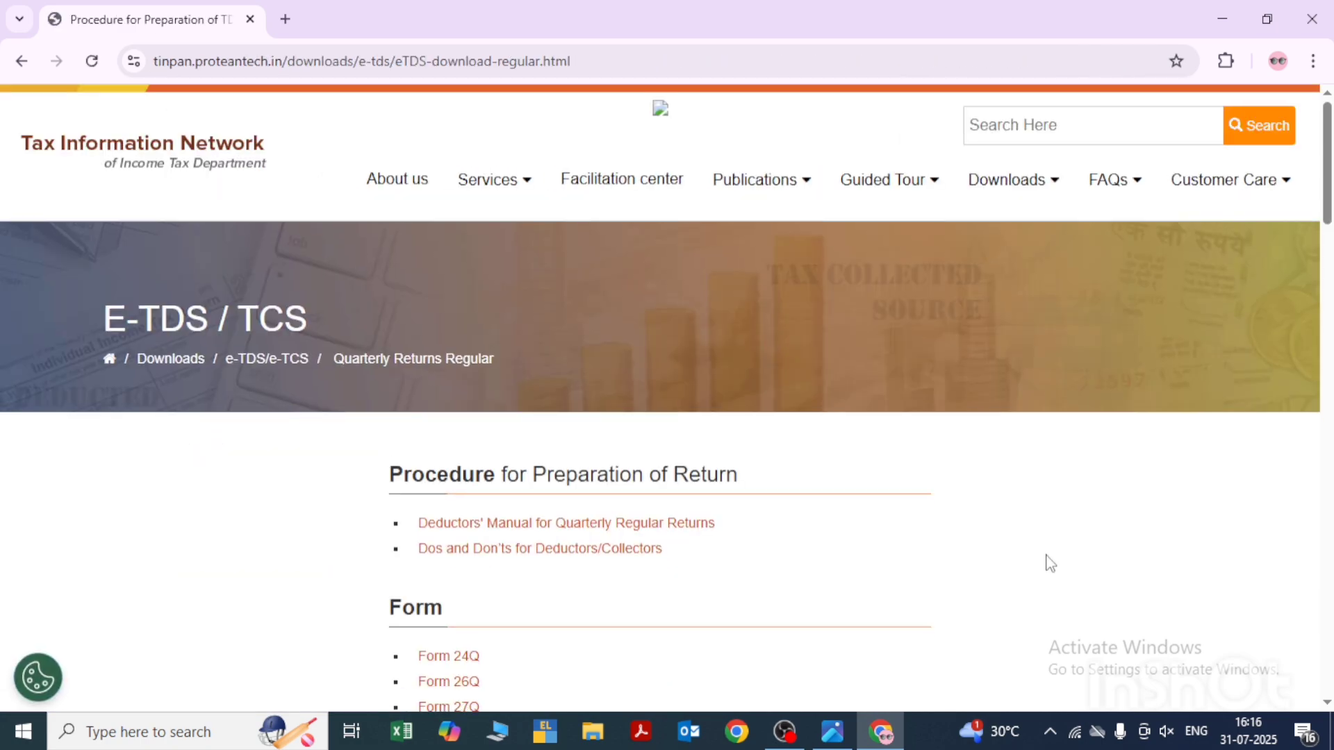
{"action": "scroll", "coordinate": [1050, 563], "scroll_direction": "down", "scroll_amount": 10}
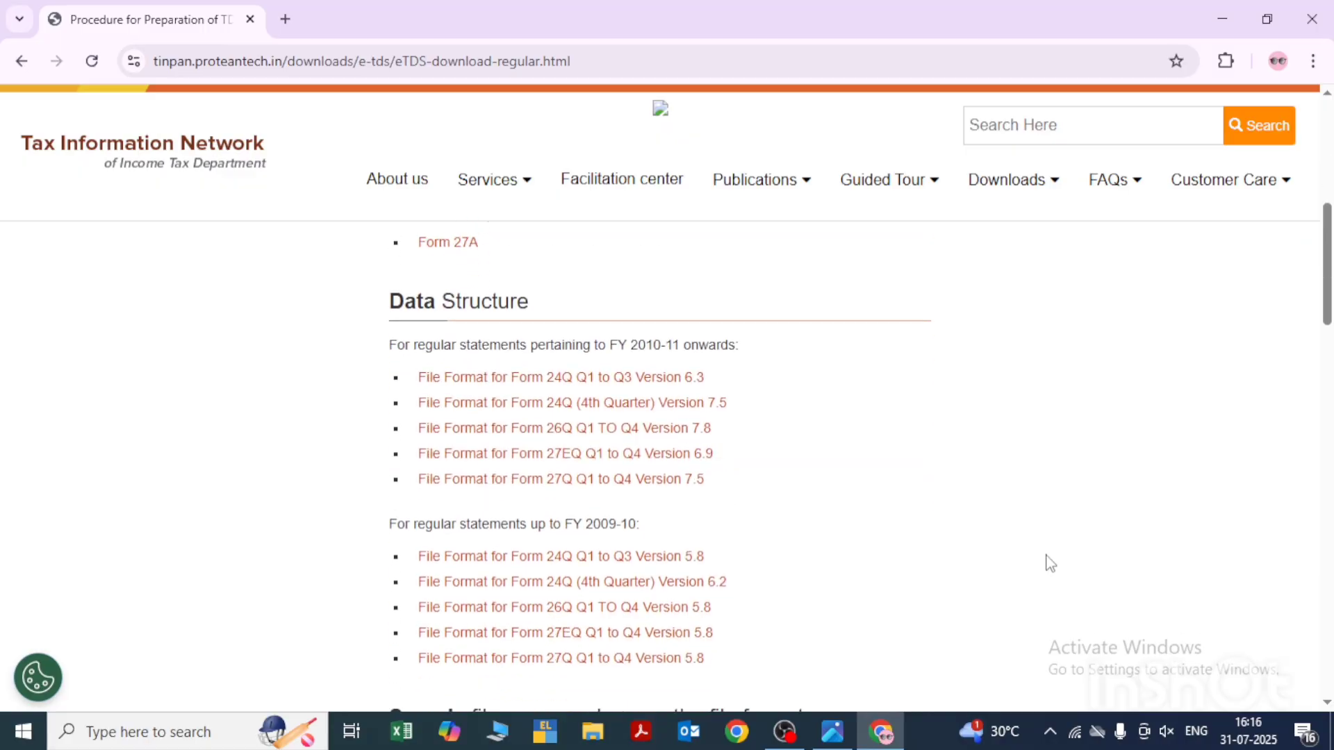
{"action": "scroll", "coordinate": [1050, 563], "scroll_direction": "down", "scroll_amount": 8}
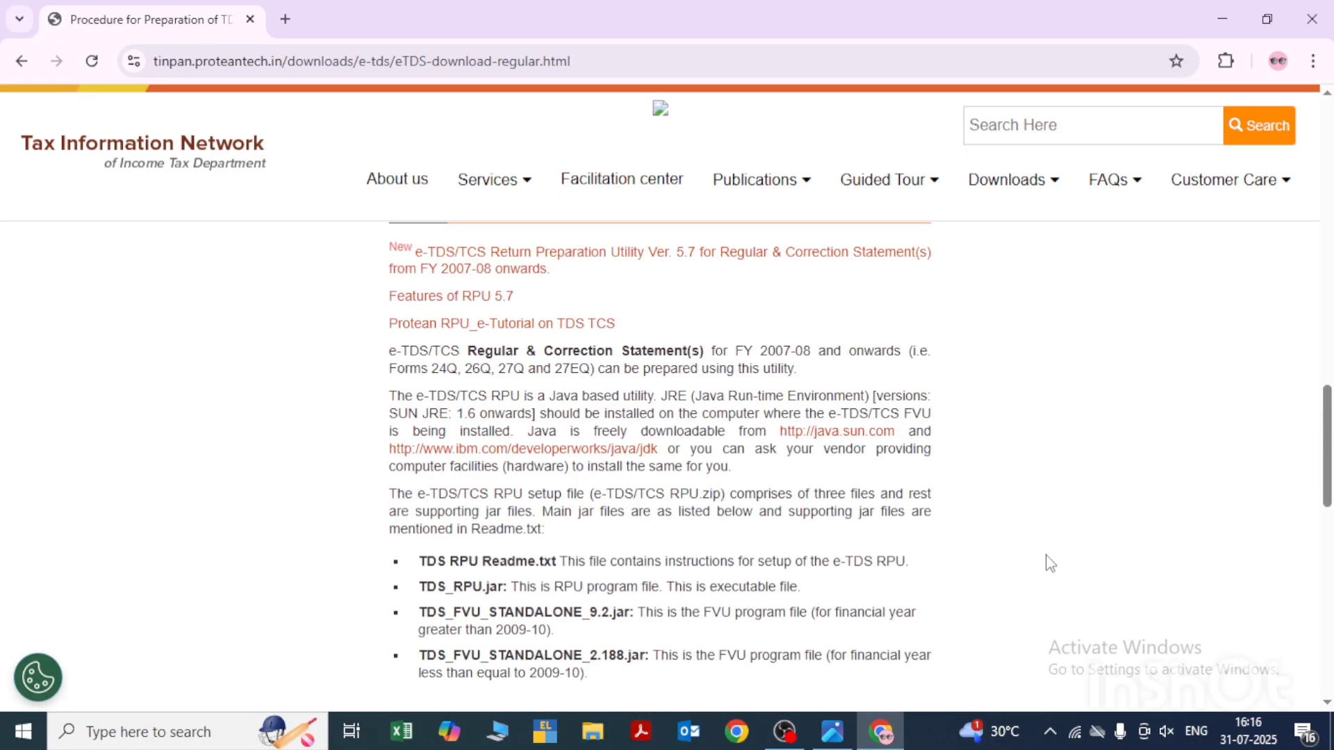
{"action": "scroll", "coordinate": [1050, 563], "scroll_direction": "up", "scroll_amount": 2}
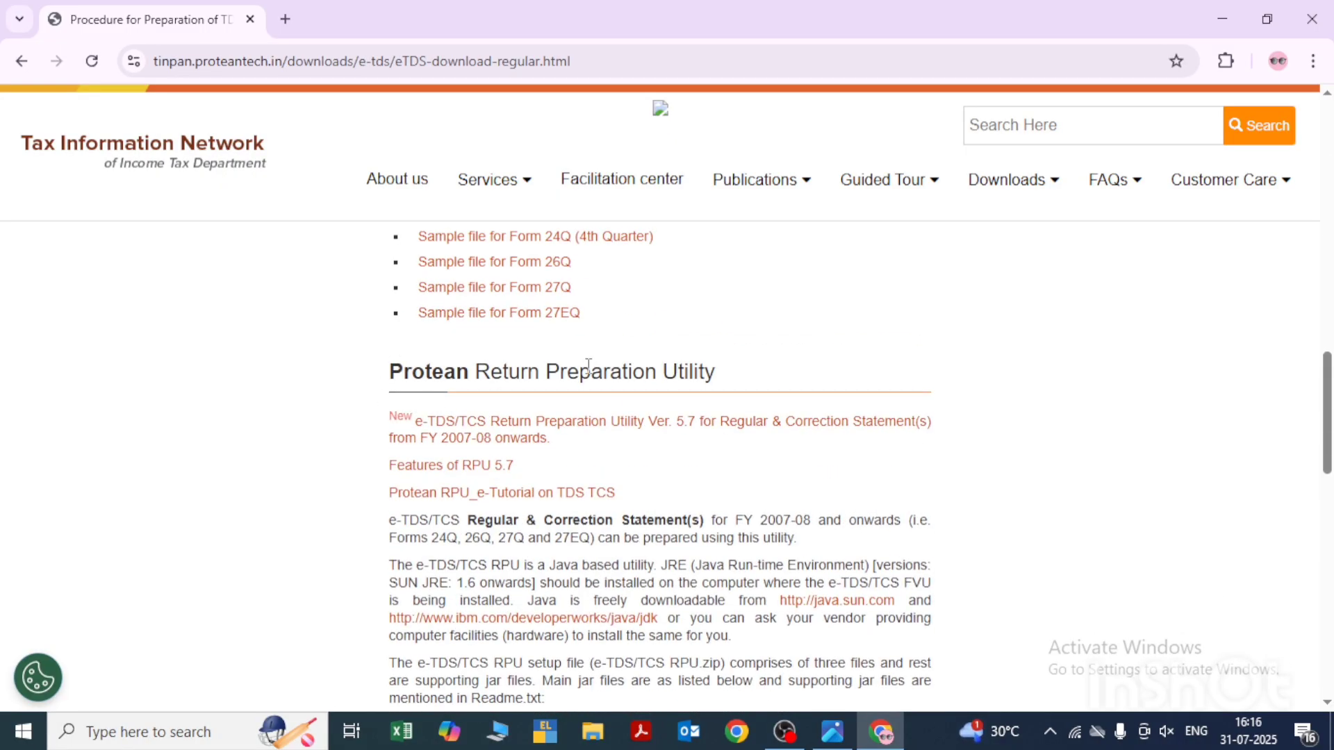
{"action": "left_click_drag", "start_coordinate": [730, 379], "coordinate": [377, 379]}
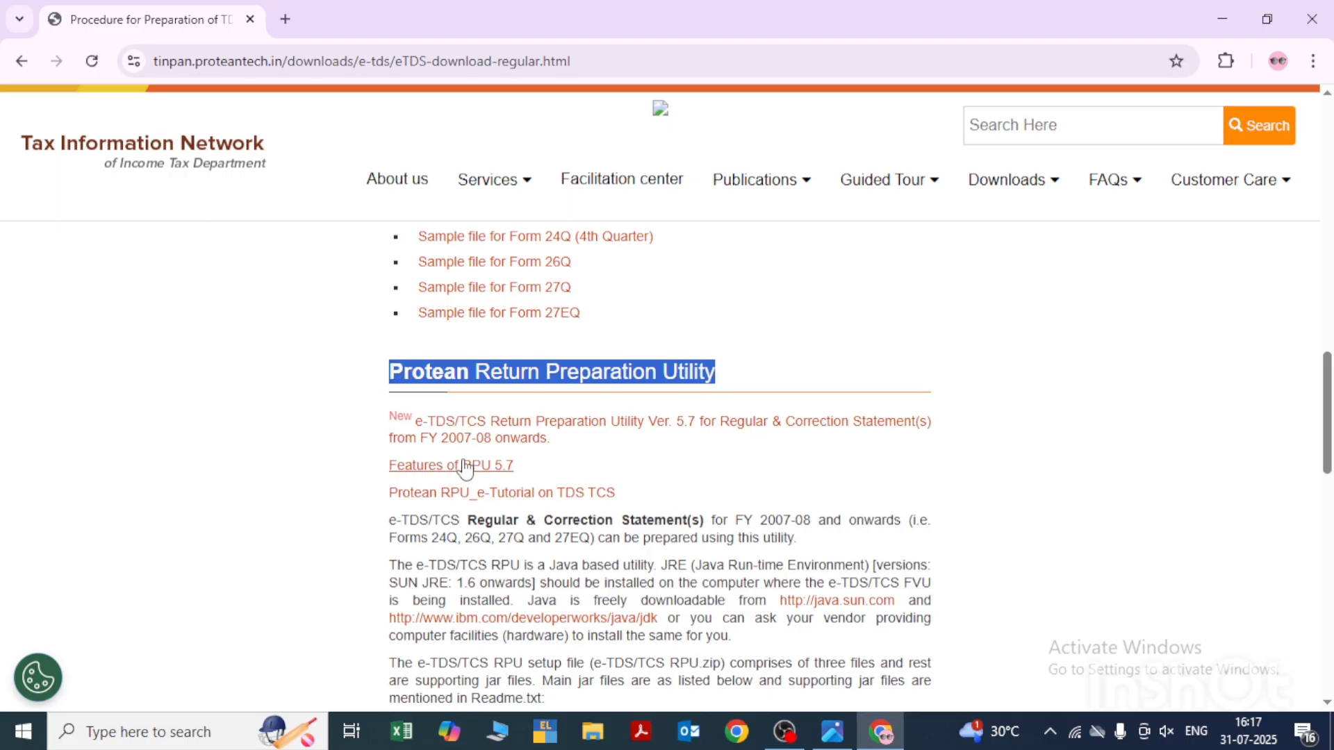
{"action": "left_click", "coordinate": [495, 435]}
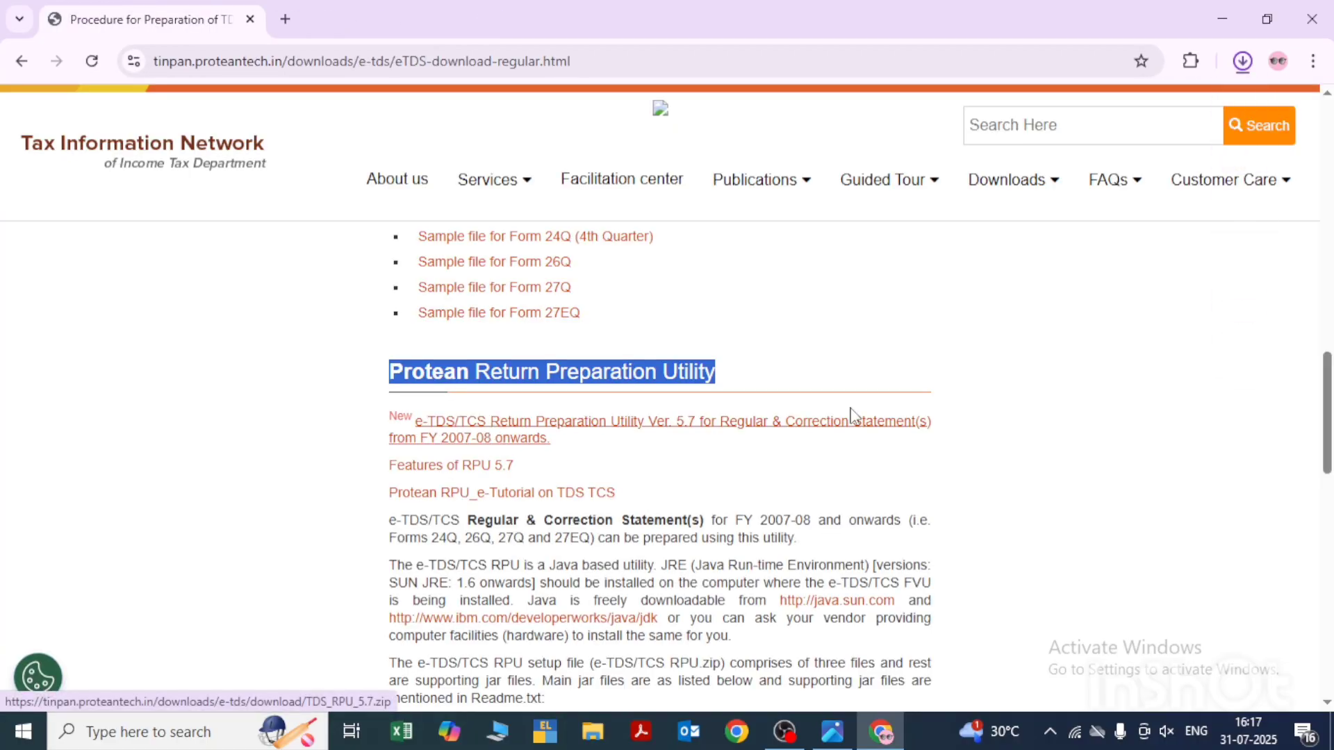
- Show the downloaded TDS_RPU_5.7.zip in its folder and delete every other file there
{"action": "left_click", "coordinate": [1245, 66]}
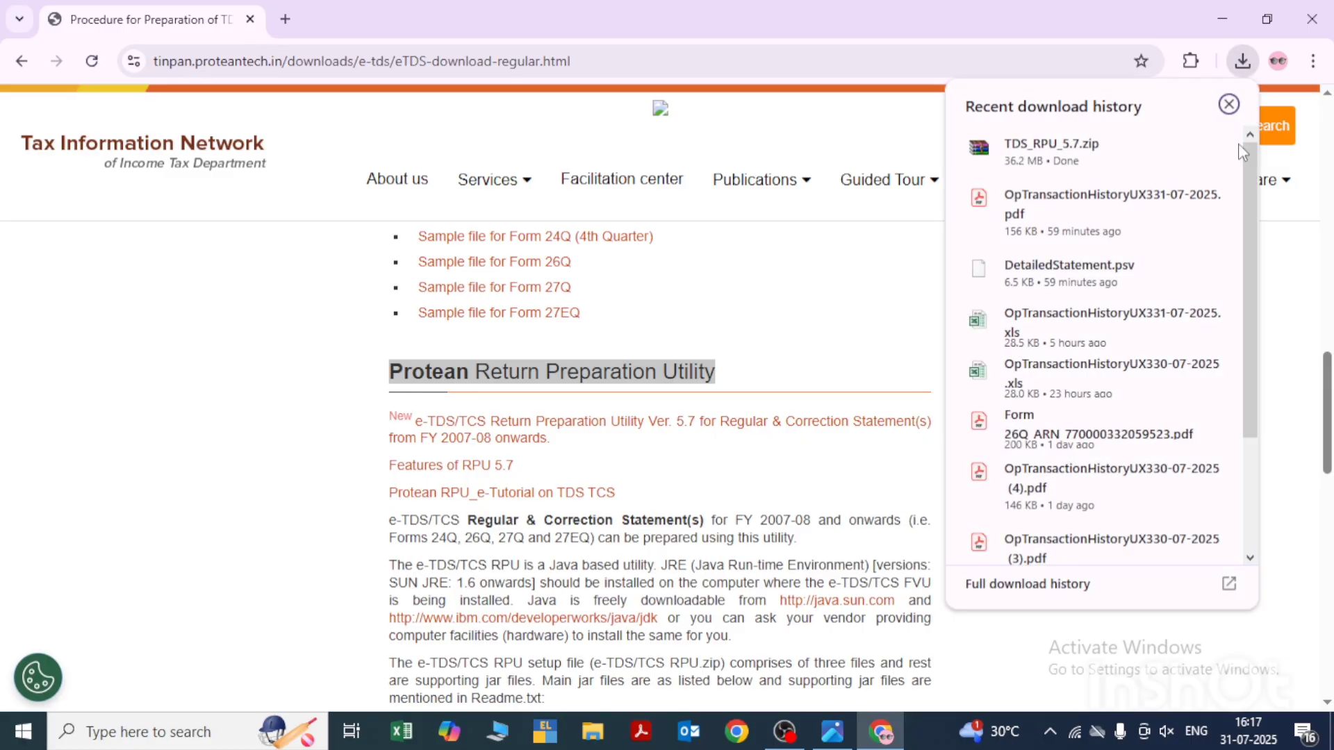
{"action": "left_click", "coordinate": [1173, 148]}
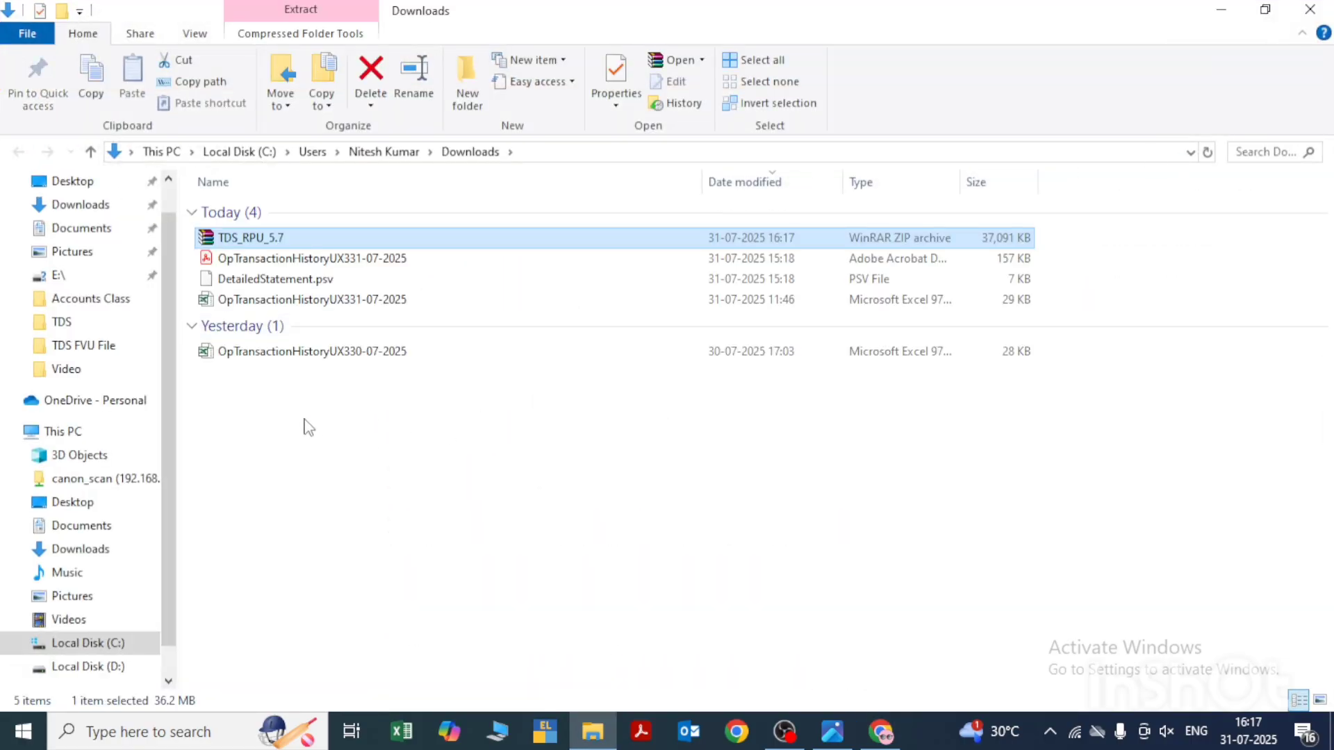
{"action": "left_click_drag", "start_coordinate": [245, 423], "coordinate": [472, 271]}
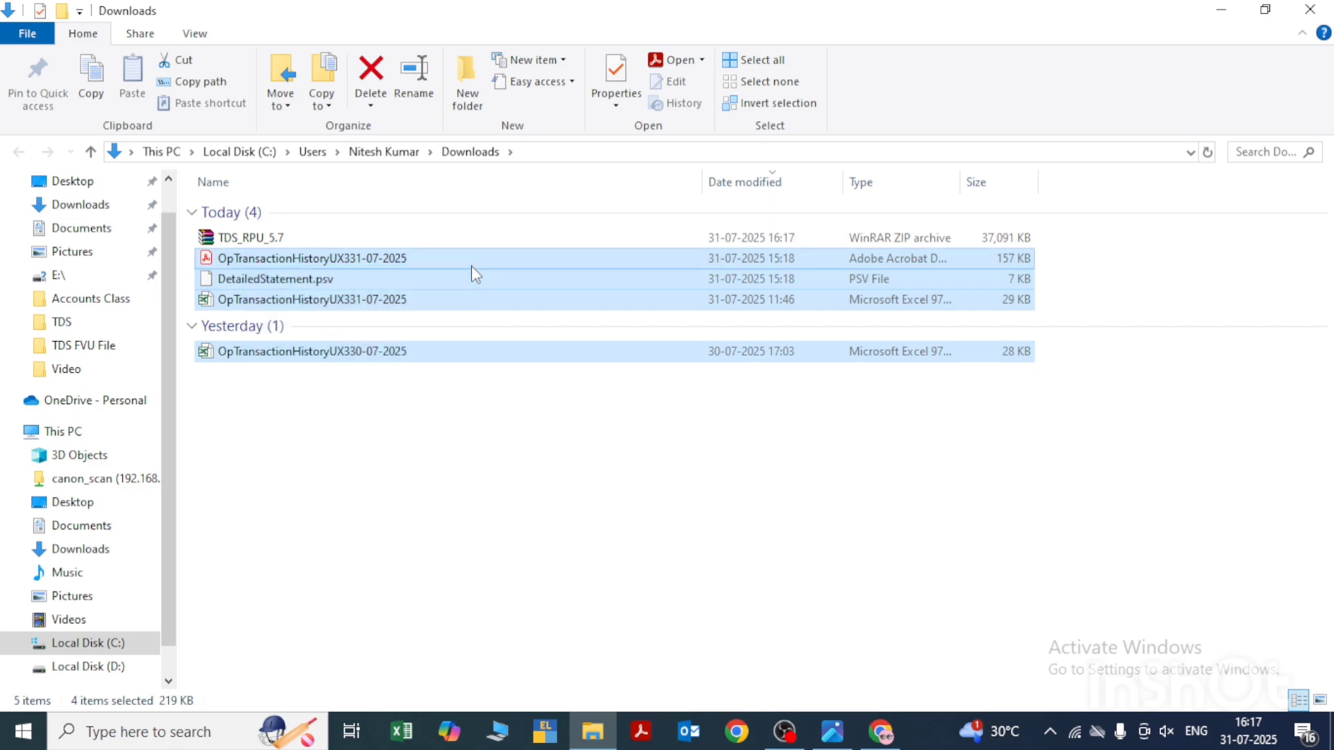
{"action": "key", "text": "Delete"}
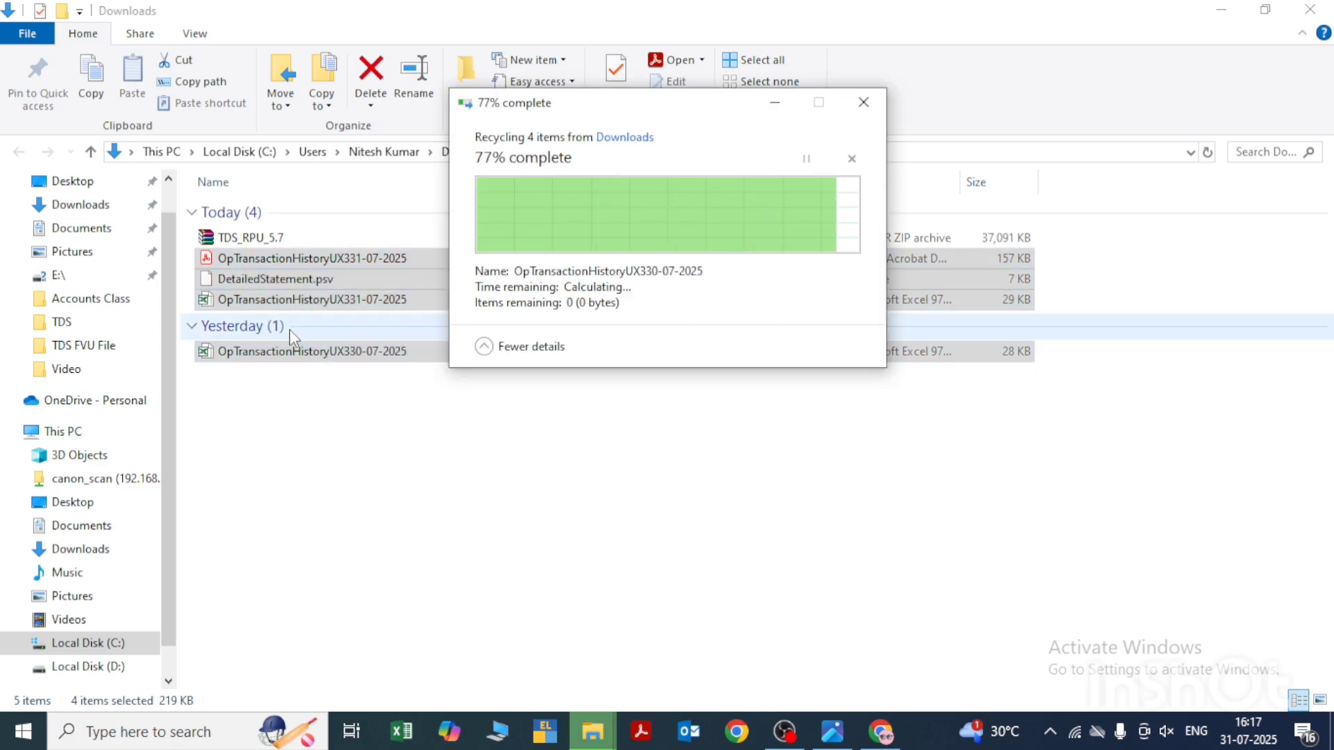
{"action": "right_click", "coordinate": [446, 462]}
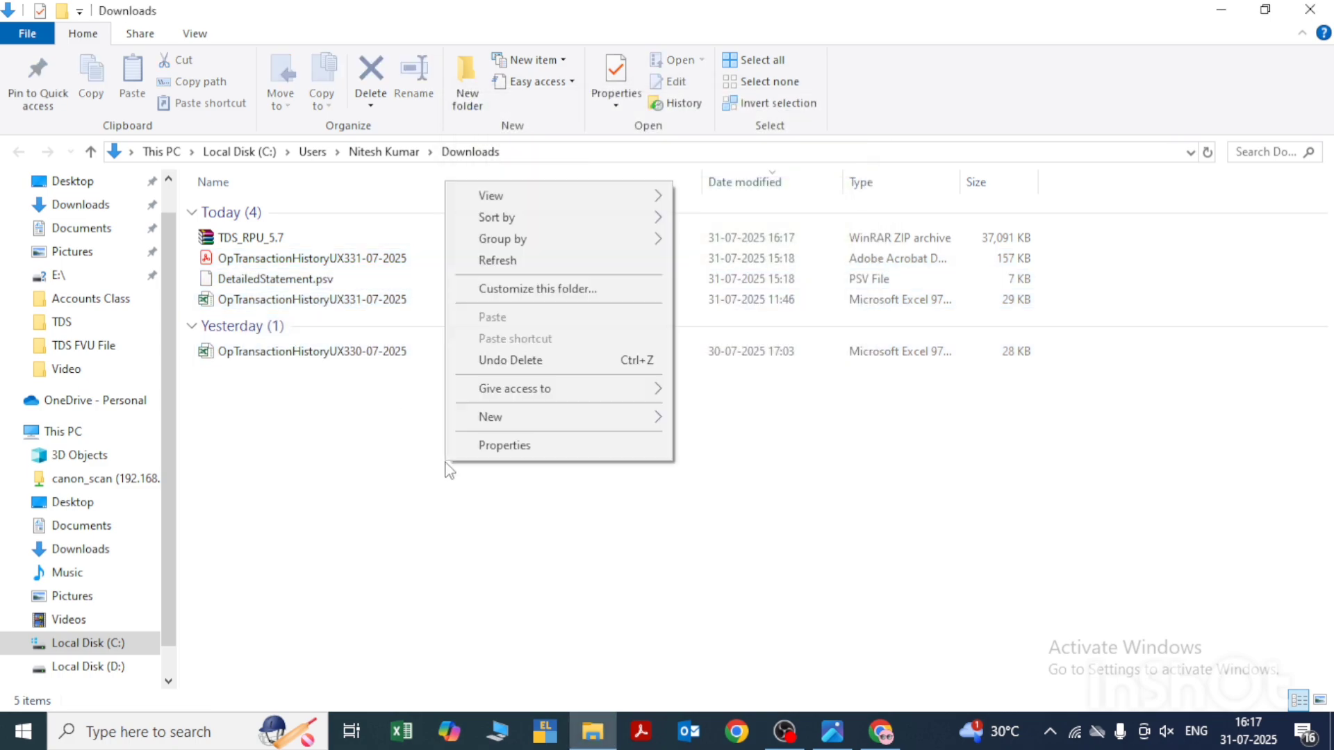
{"action": "left_click", "coordinate": [508, 269]}
- Extract the TDS_RPU_5.7 archive into a TDS_RPU_5.7 folder within Downloads
{"action": "right_click", "coordinate": [265, 239]}
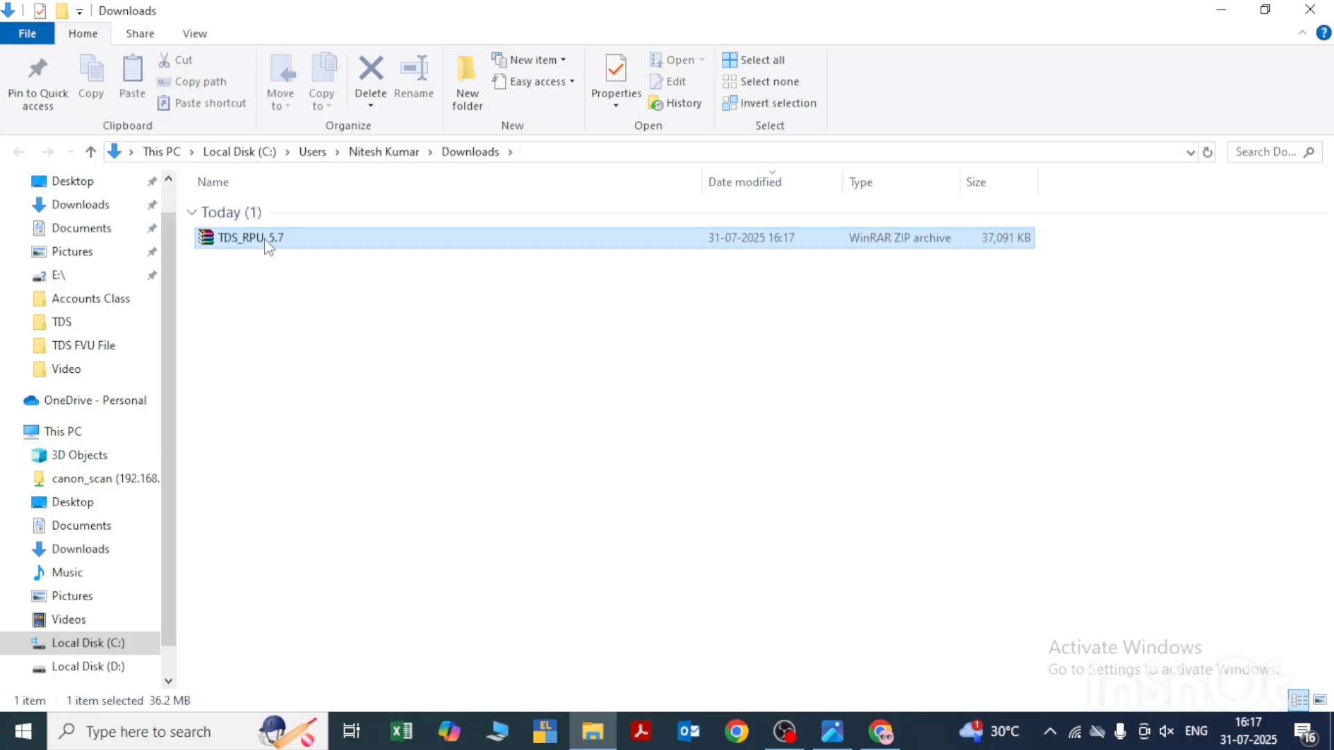
{"action": "left_click", "coordinate": [328, 297]}
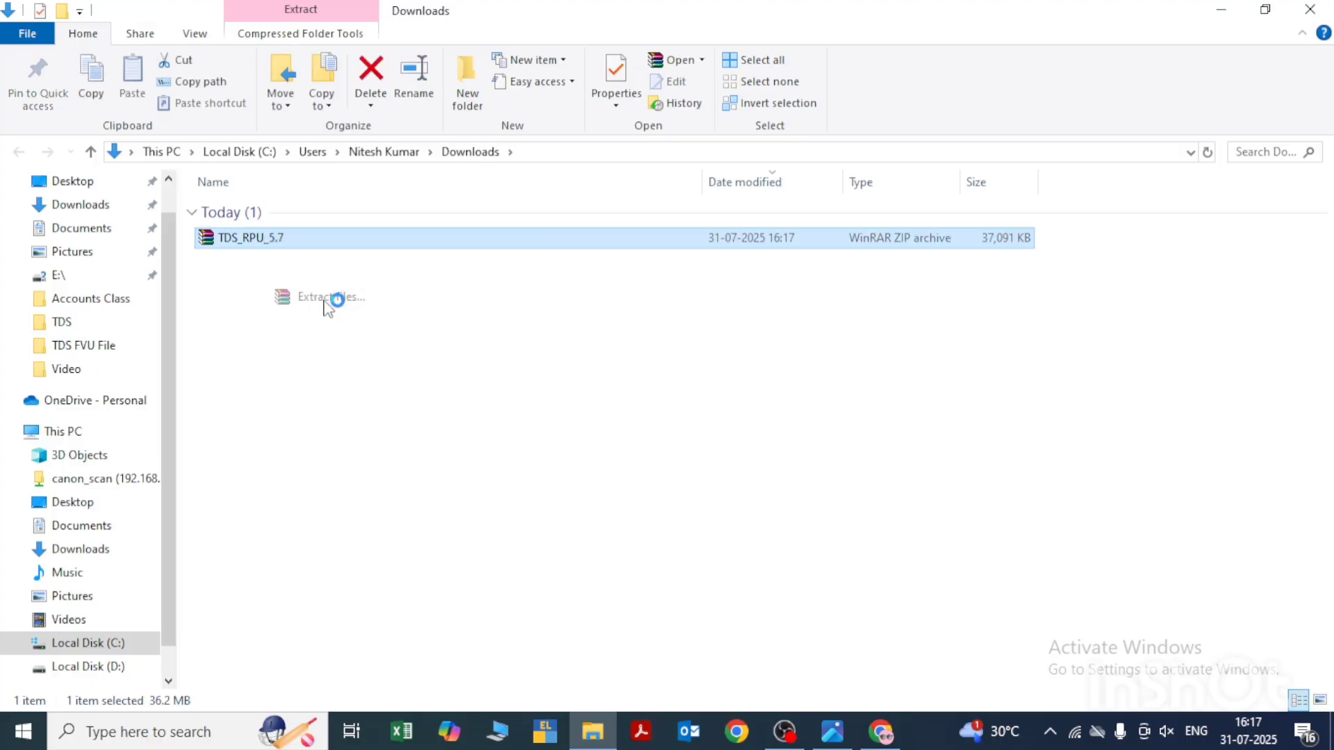
{"action": "left_click", "coordinate": [728, 572]}
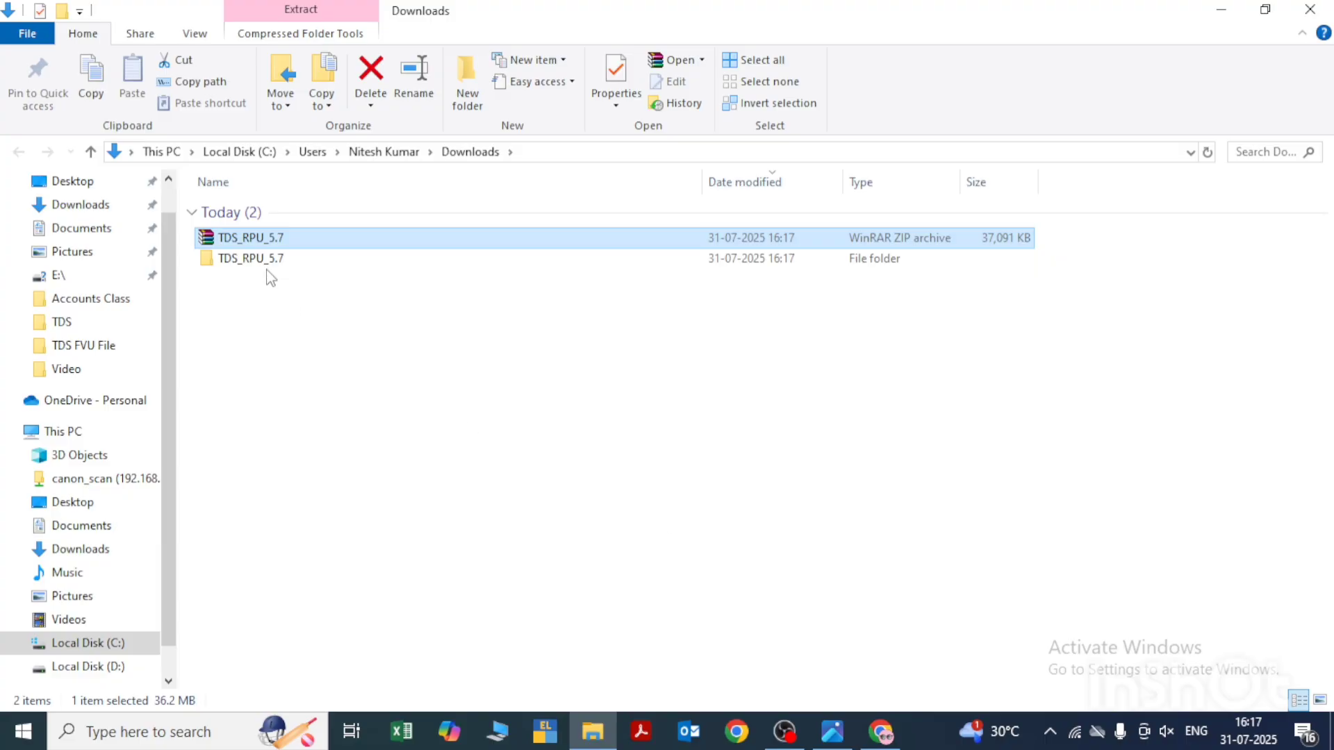
- Launch the TDS_RPU_5.7 executable jar from the nested extracted folder and accept the Java pre-requisites message
{"action": "left_click", "coordinate": [260, 268]}
{"action": "double_click", "coordinate": [261, 268]}
{"action": "double_click", "coordinate": [251, 216]}
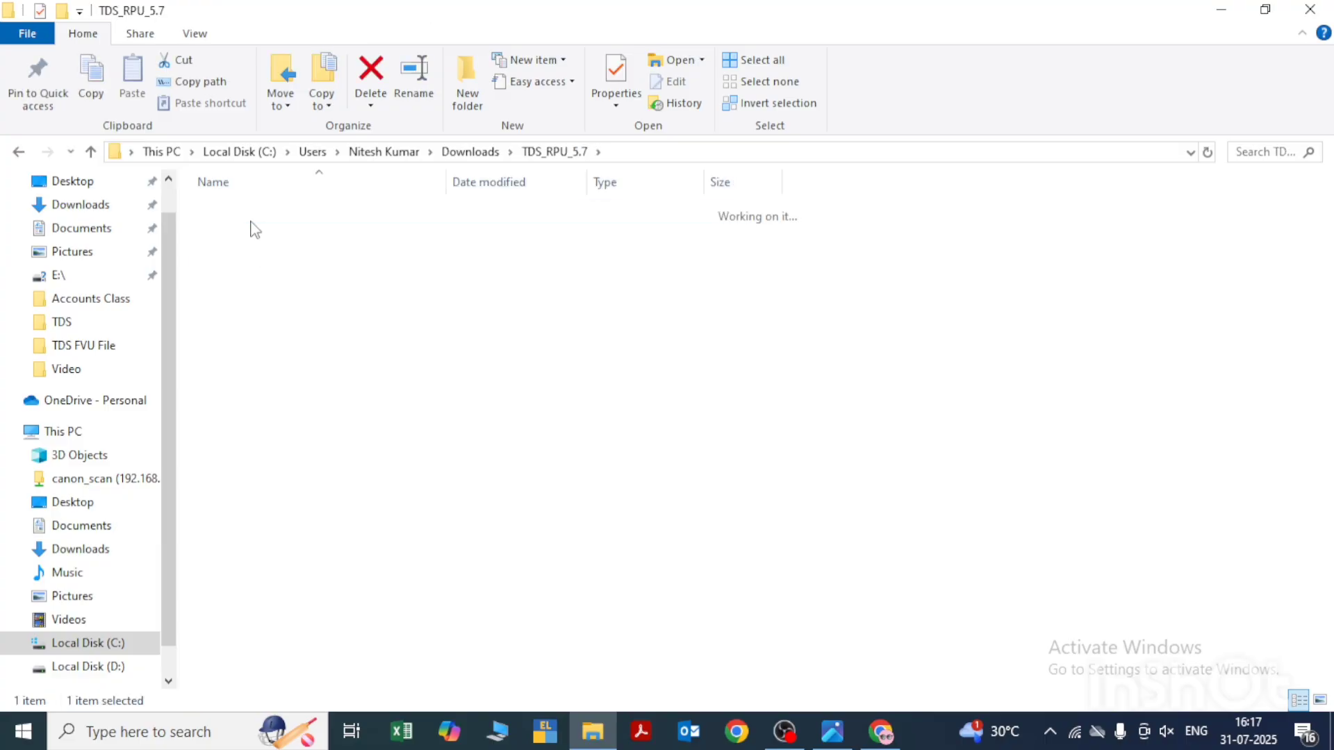
{"action": "scroll", "coordinate": [410, 539], "scroll_direction": "down", "scroll_amount": 3}
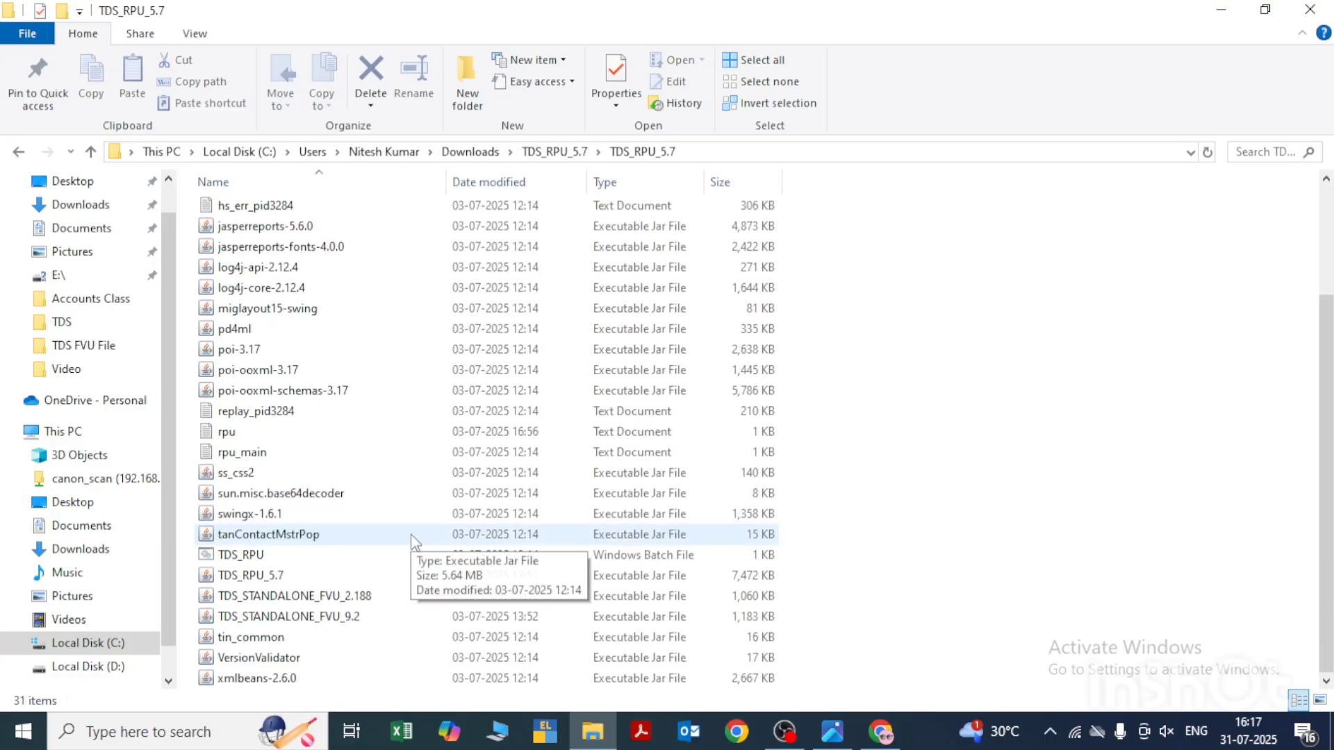
{"action": "left_click", "coordinate": [257, 582]}
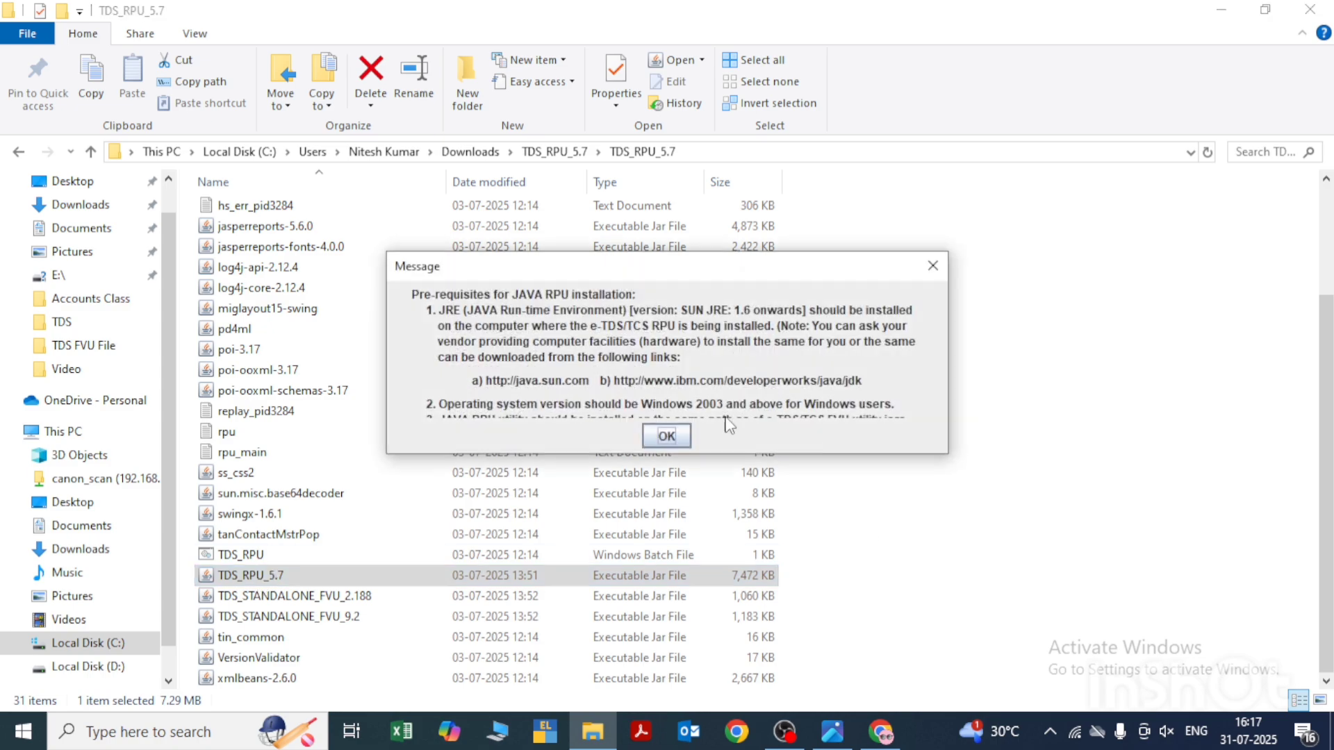
{"action": "left_click", "coordinate": [667, 435]}
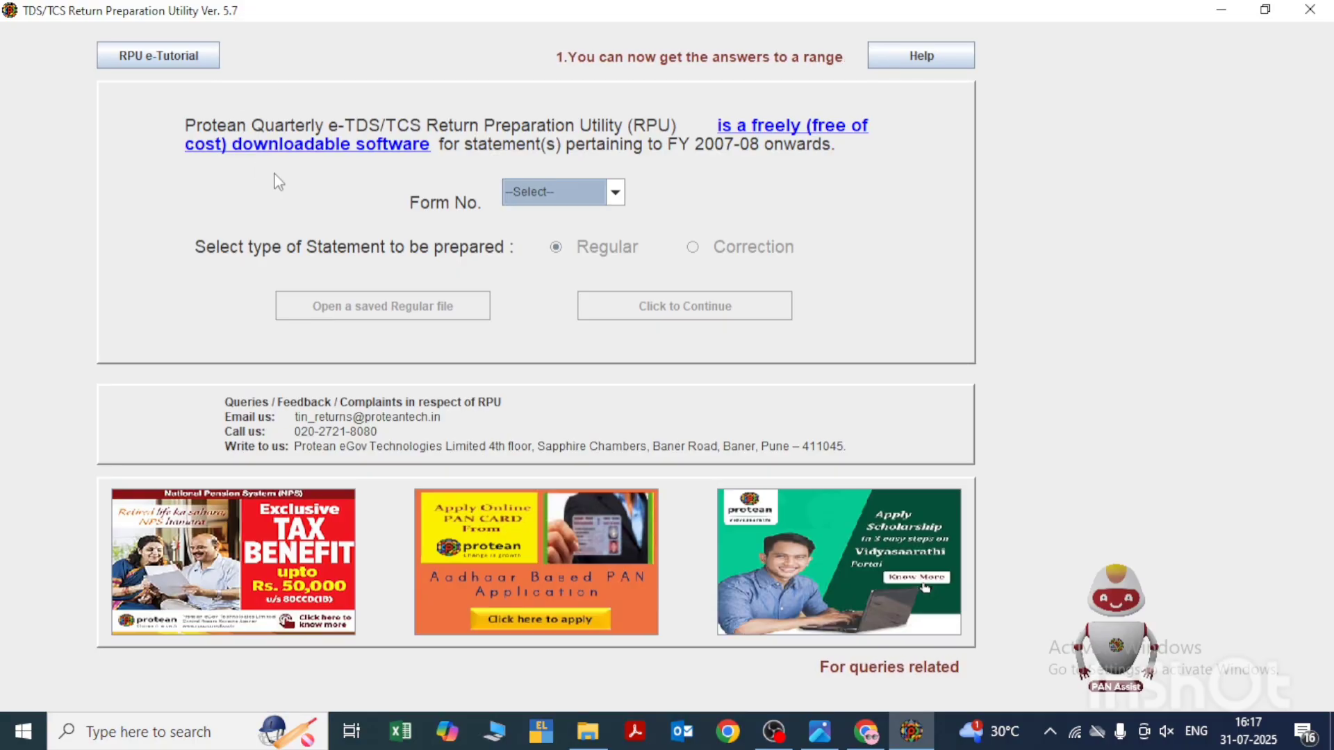
- Try form numbers 26Q and 27Q for the regular statement
{"action": "left_click", "coordinate": [553, 197]}
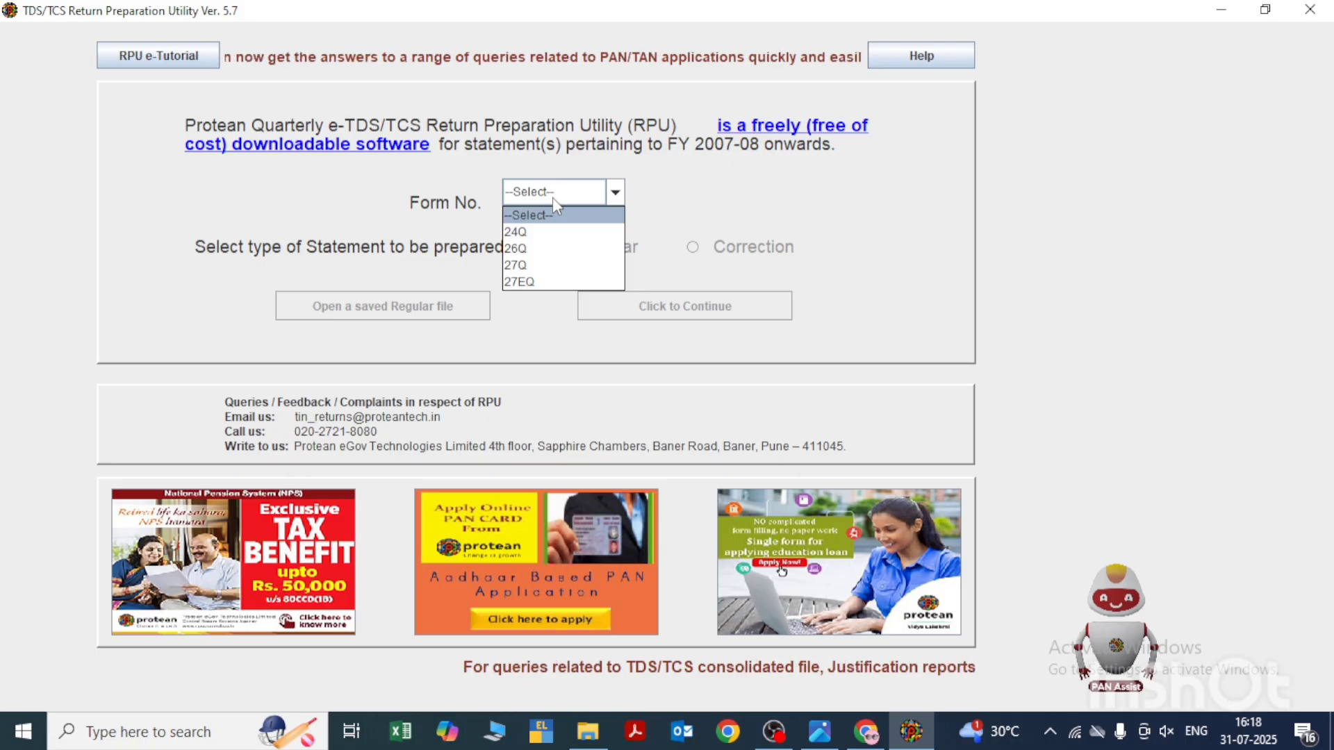
{"action": "left_click", "coordinate": [531, 251]}
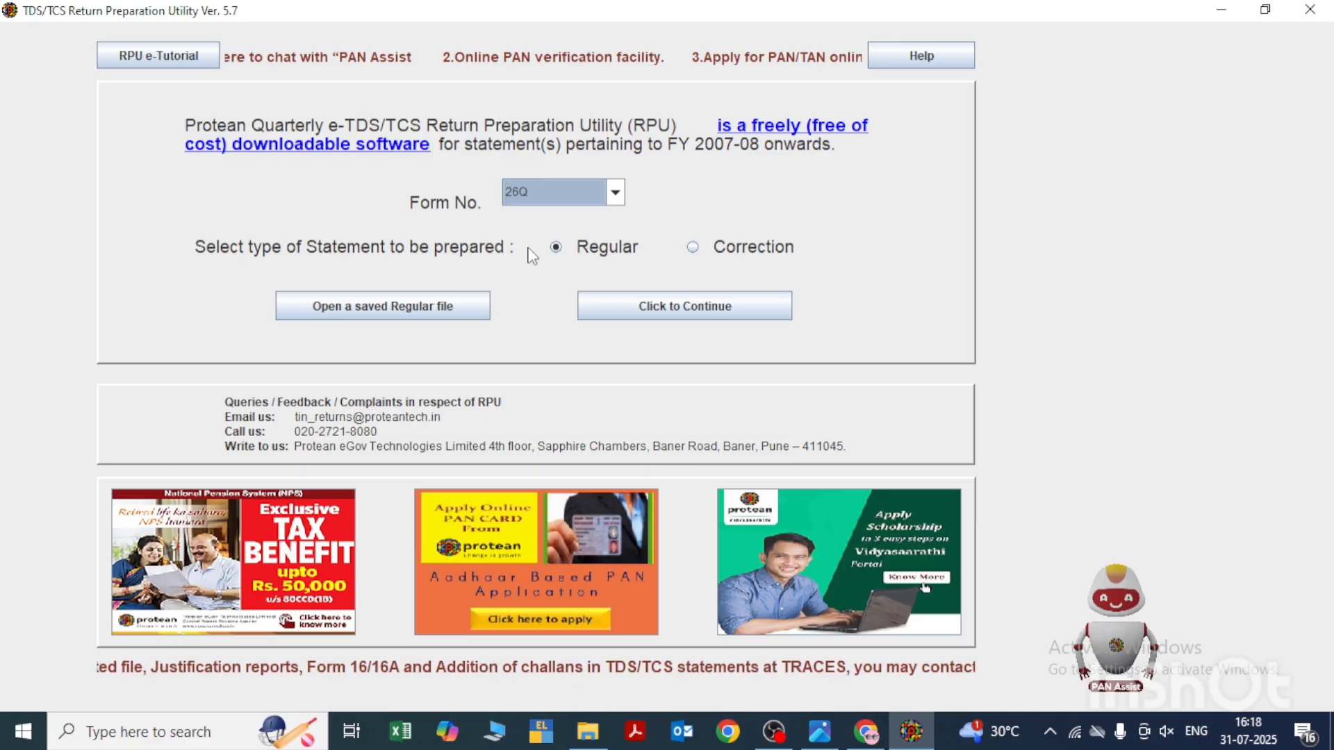
{"action": "left_click", "coordinate": [615, 198]}
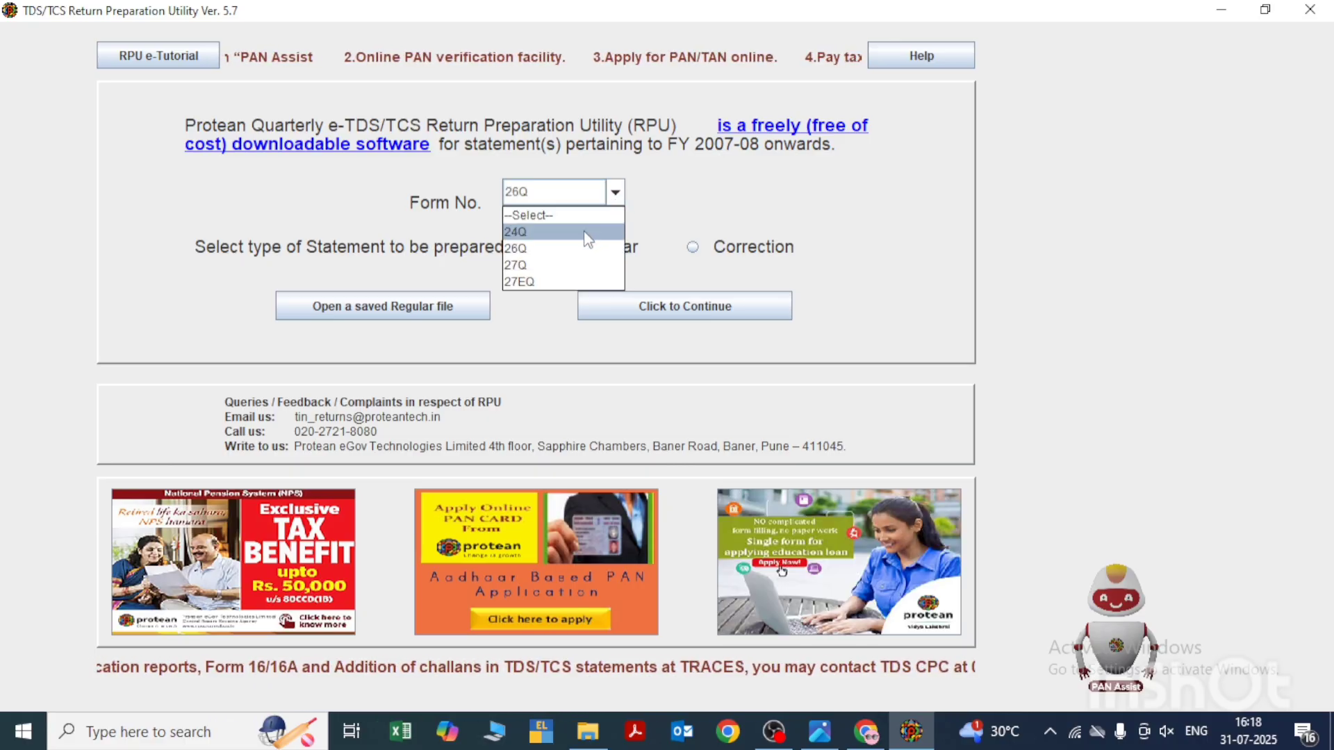
{"action": "left_click", "coordinate": [556, 267]}
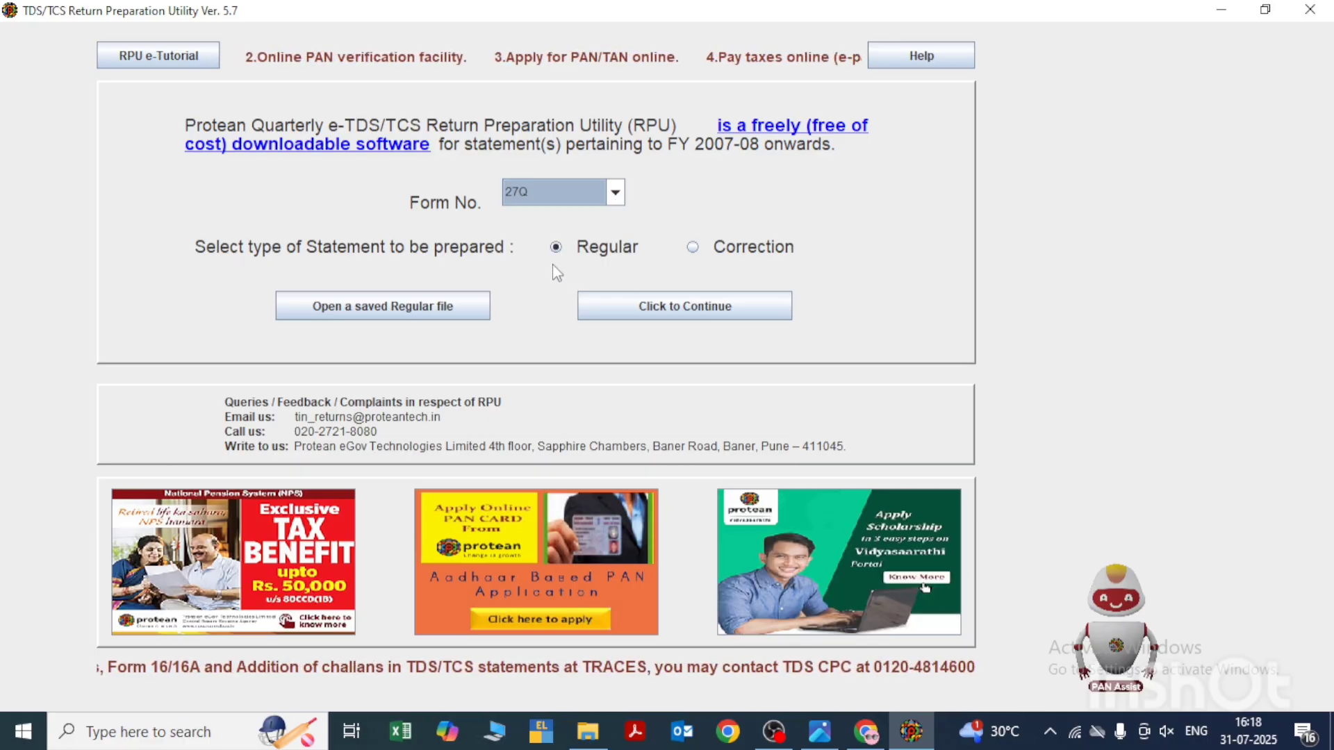
- Choose Form No. 26Q for a regular statement and continue to the form
{"action": "left_click", "coordinate": [614, 196]}
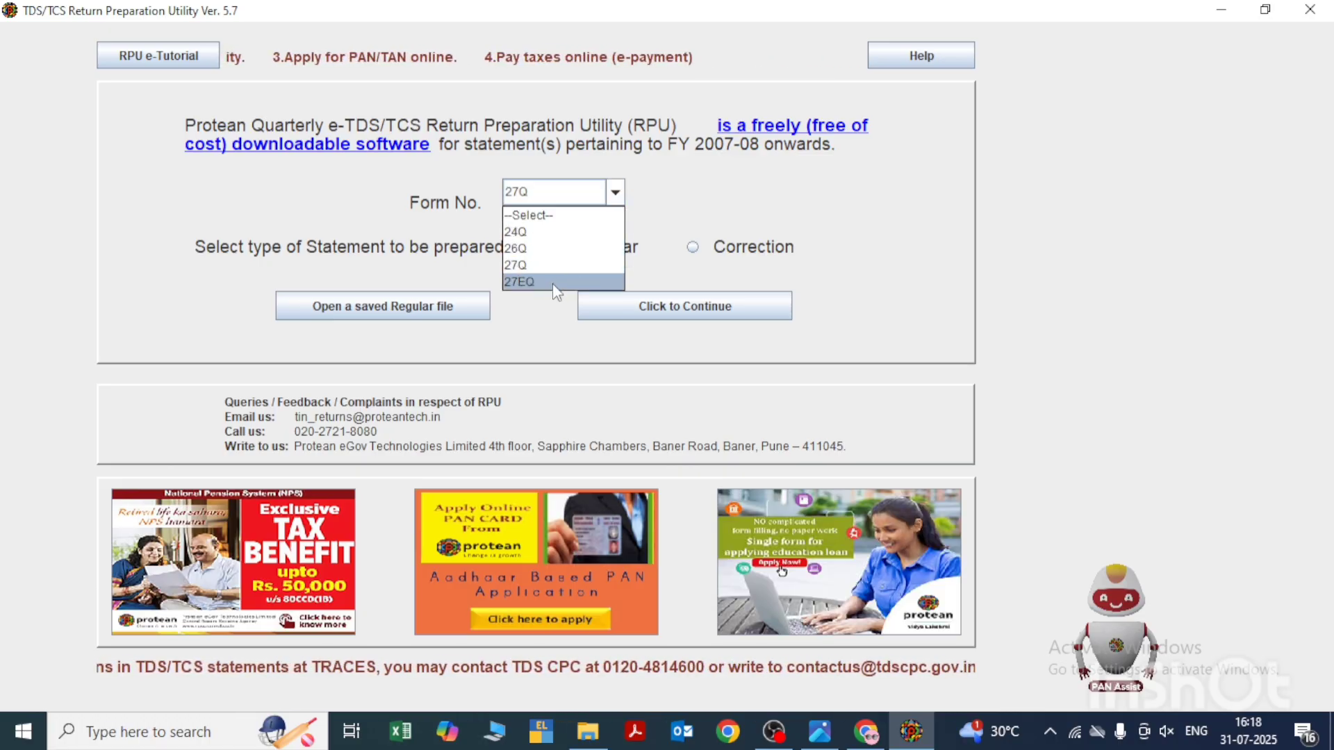
{"action": "left_click", "coordinate": [538, 249]}
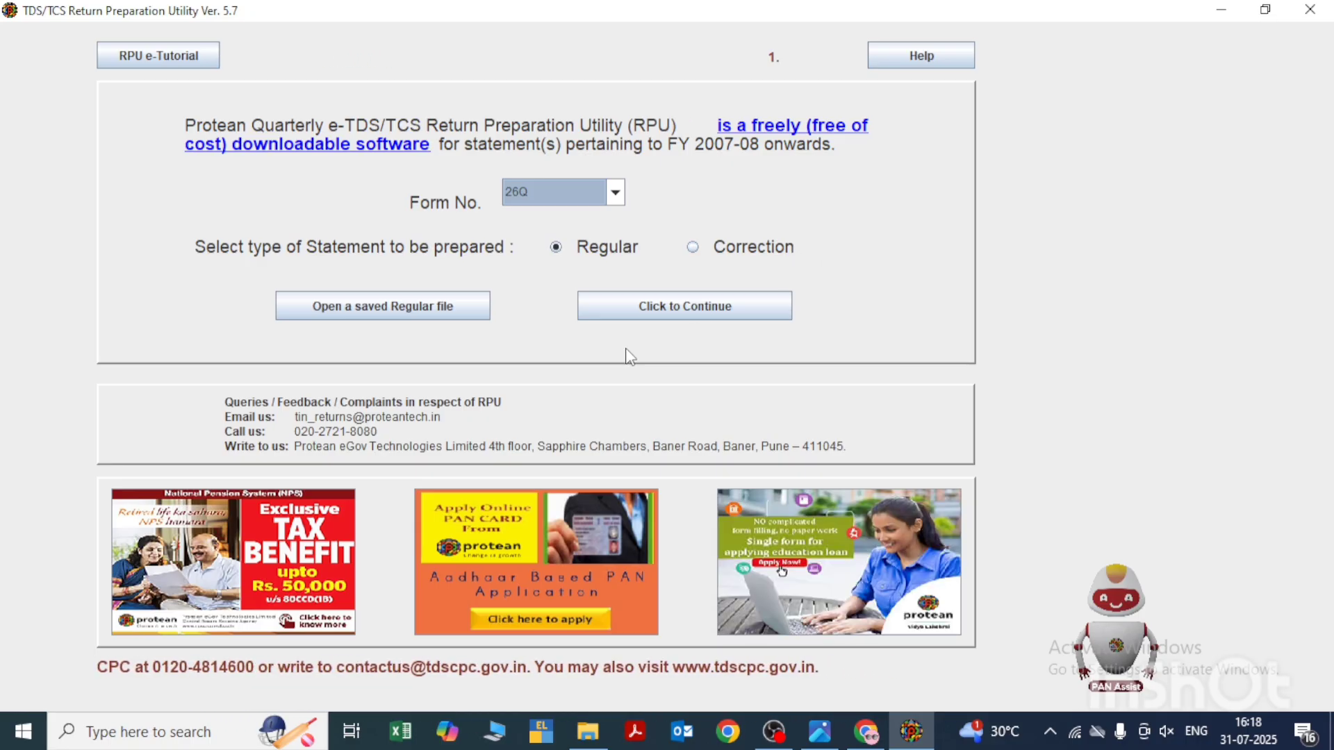
{"action": "left_click", "coordinate": [667, 314]}
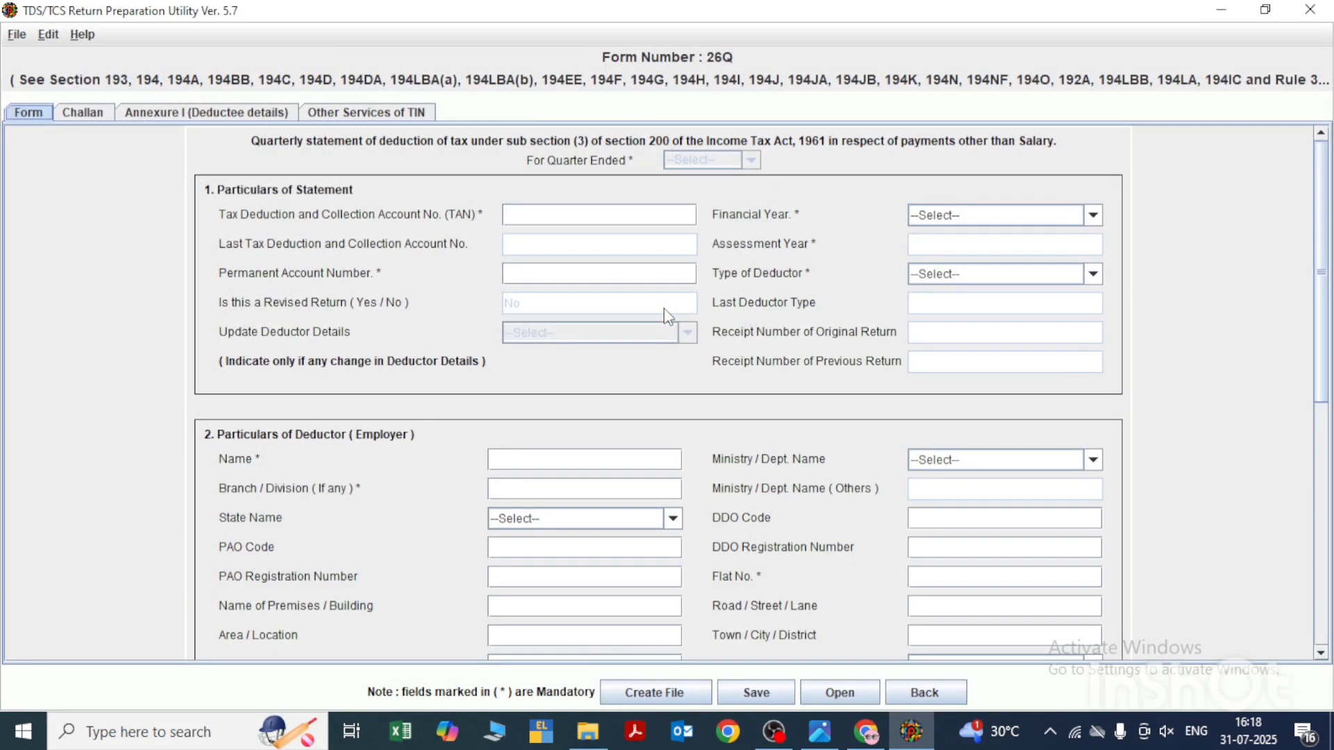
- Enter the opening letters of the deductor's TAN, set the financial year to 2025-2026 and acknowledge the quarter message
{"action": "left_click", "coordinate": [531, 213]}
{"action": "type", "text": "DLEE"}
{"action": "left_click", "coordinate": [944, 221]}
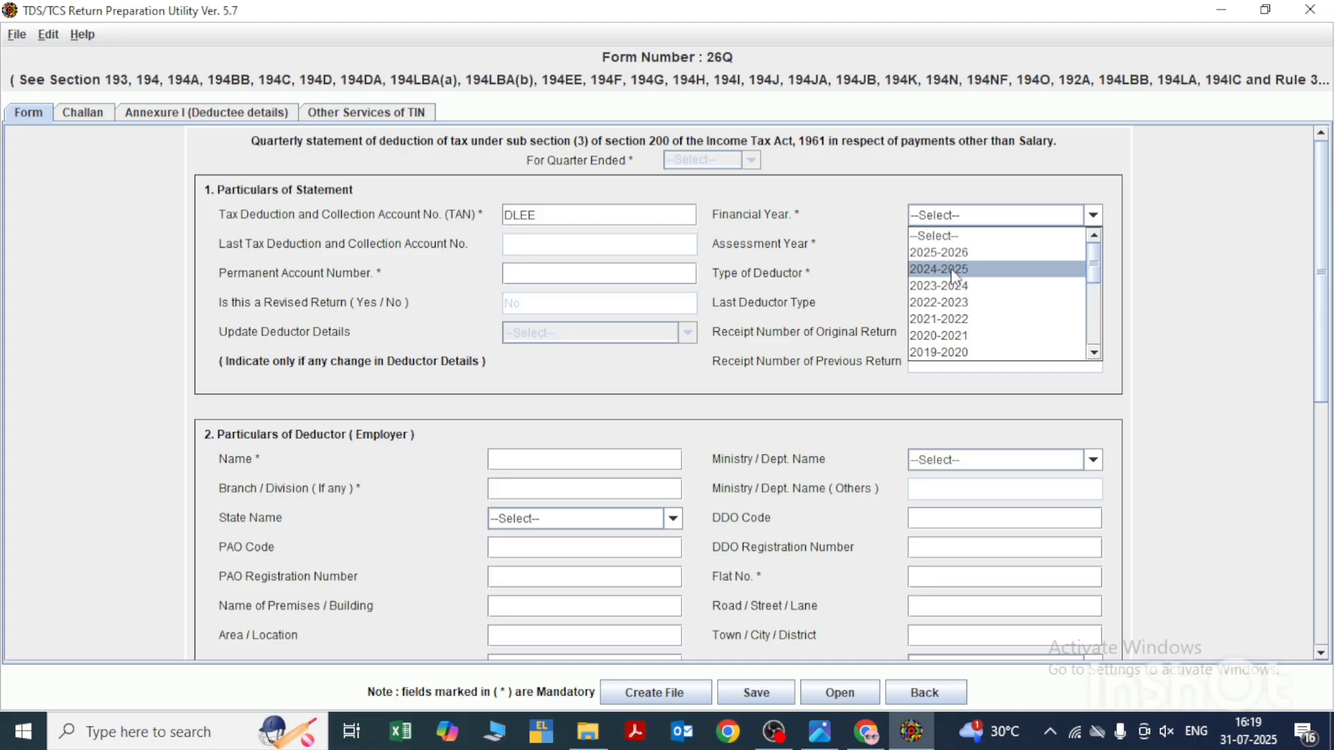
{"action": "left_click", "coordinate": [958, 255]}
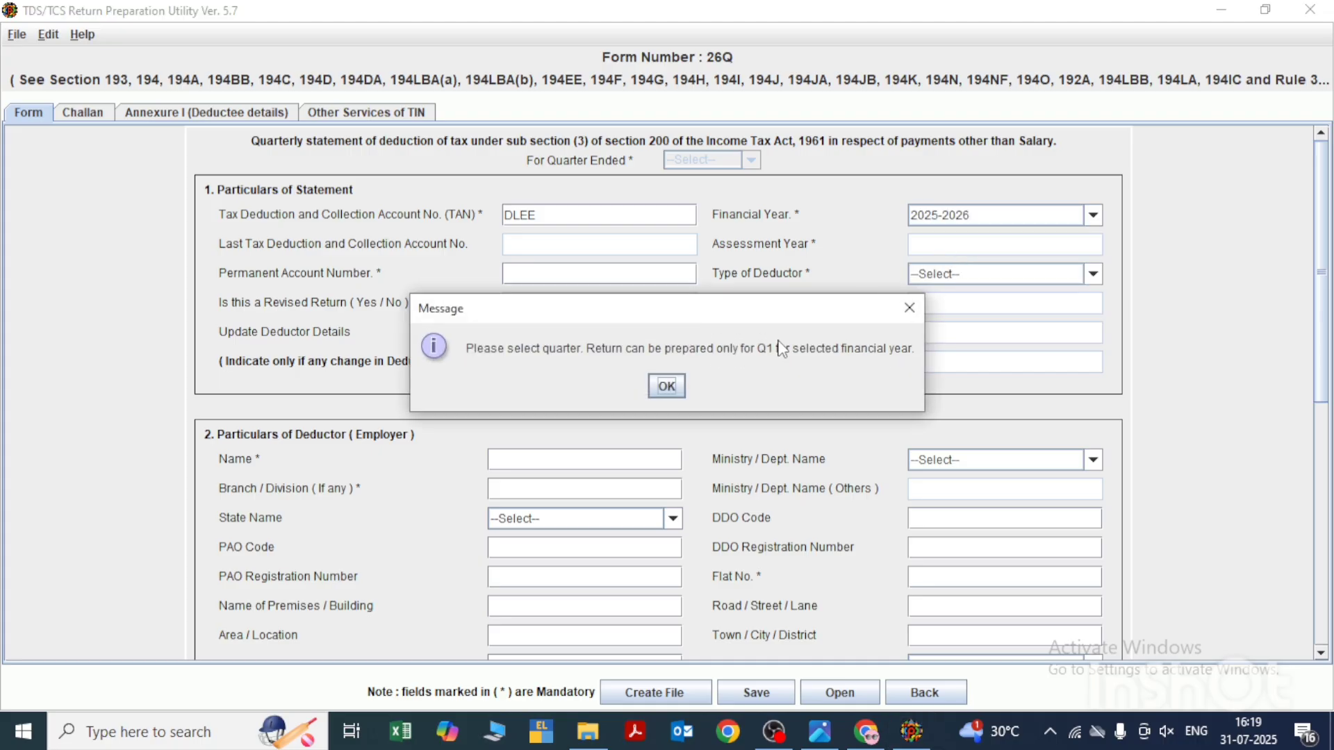
{"action": "left_click", "coordinate": [667, 387]}
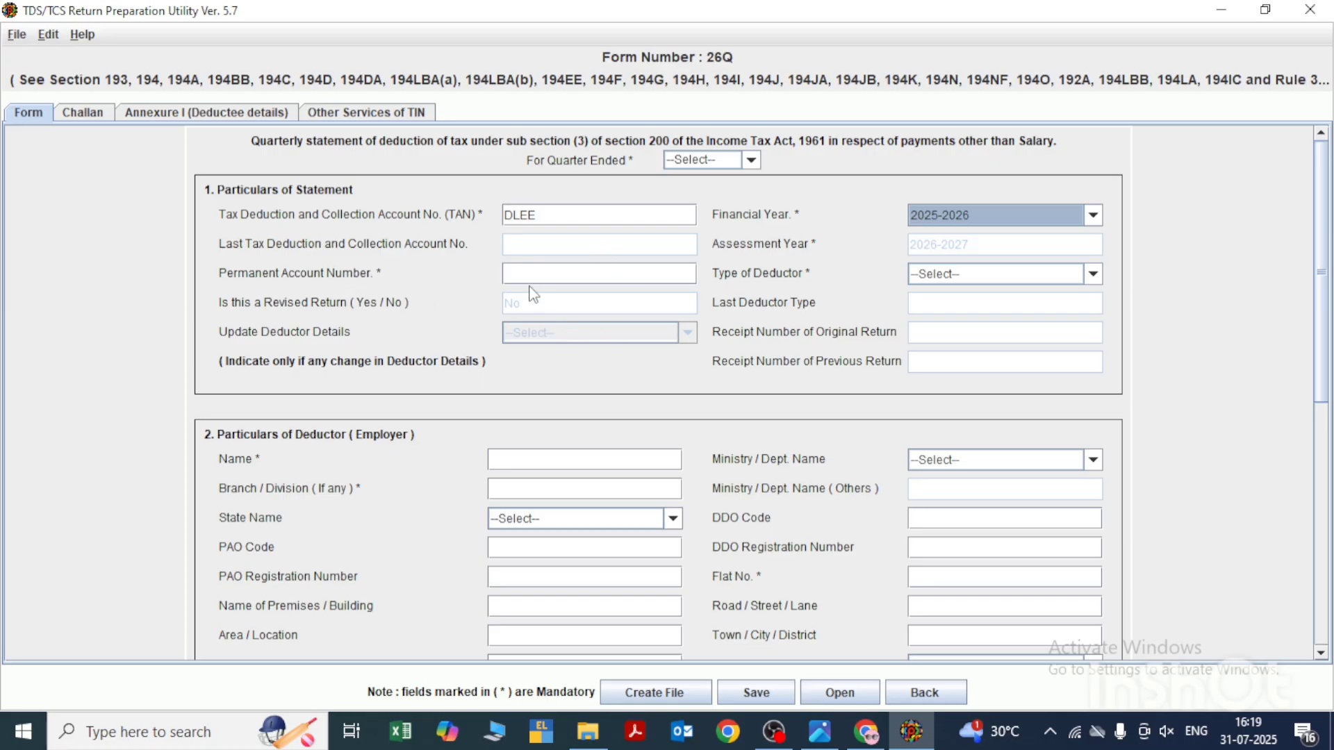
- Try to switch from the unfilled form to the challan details and acknowledge the message about the quarter
{"action": "left_click", "coordinate": [558, 273]}
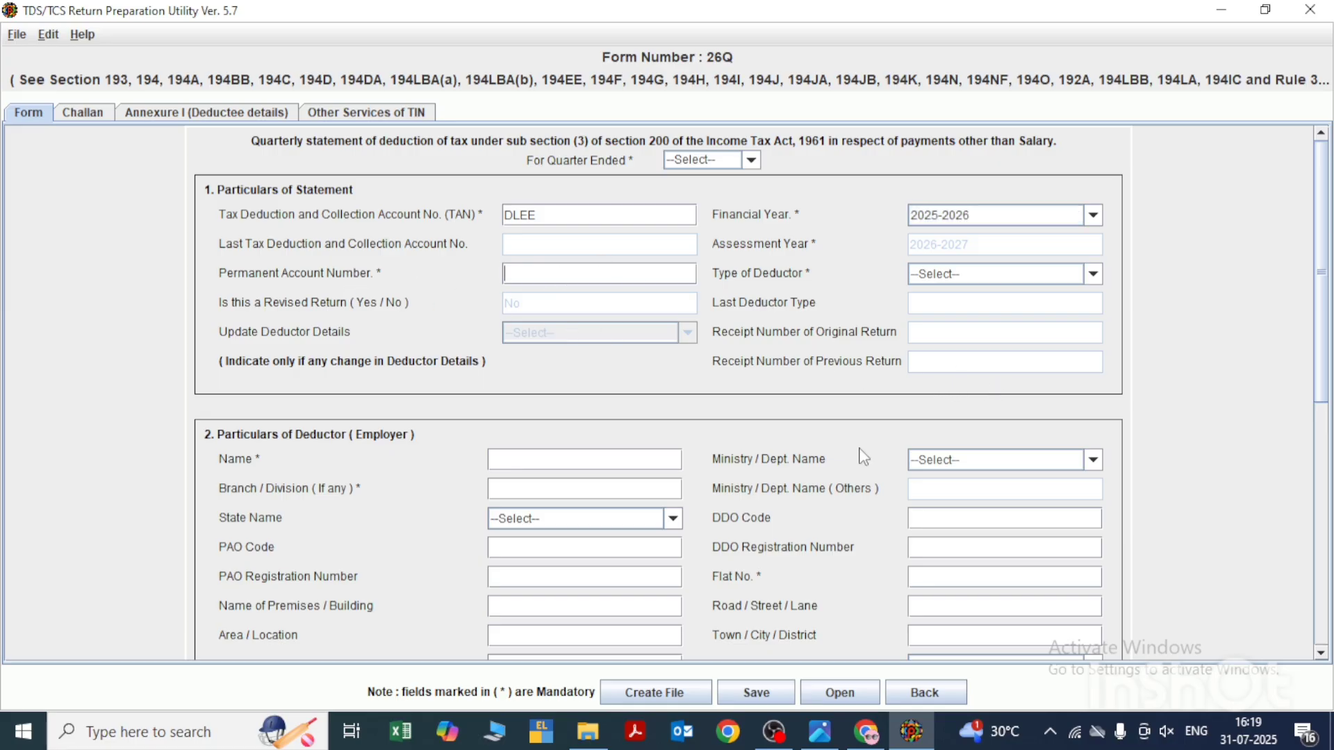
{"action": "scroll", "coordinate": [860, 455], "scroll_direction": "down", "scroll_amount": 2}
{"action": "left_click", "coordinate": [545, 343]}
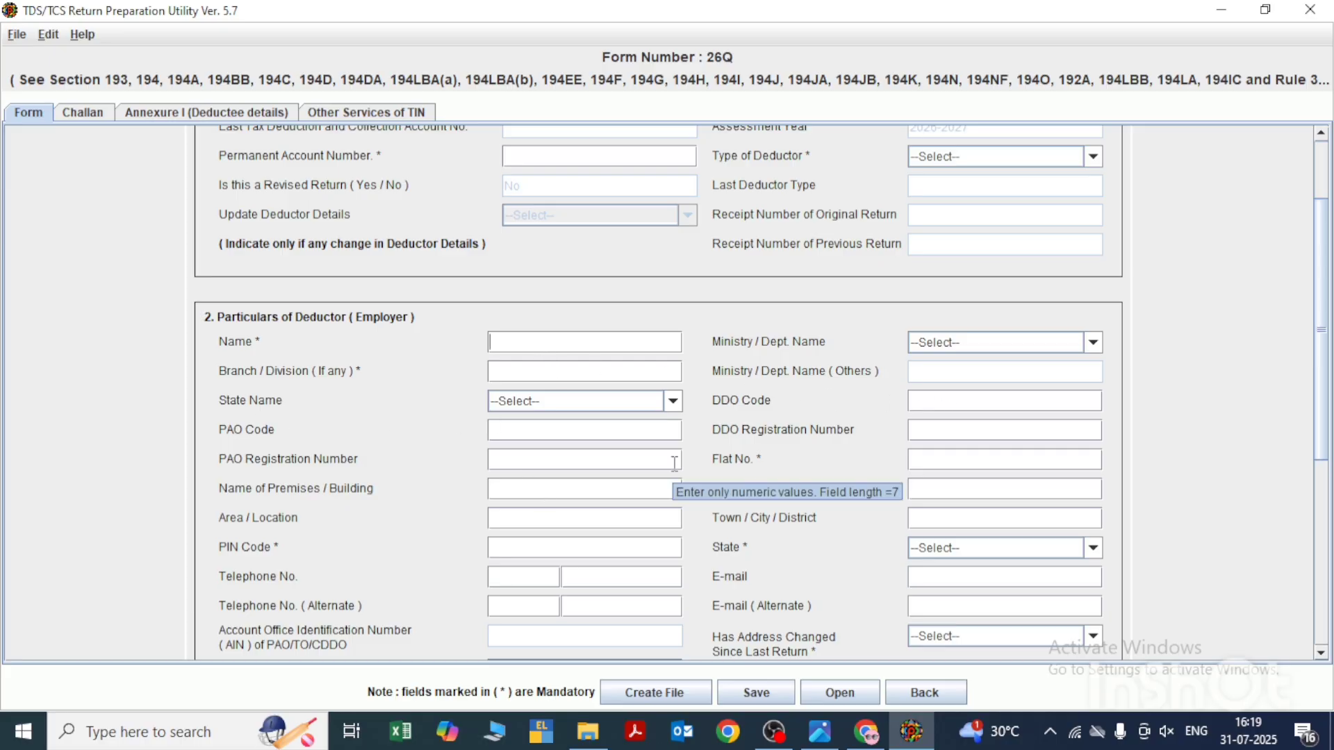
{"action": "left_click", "coordinate": [82, 120]}
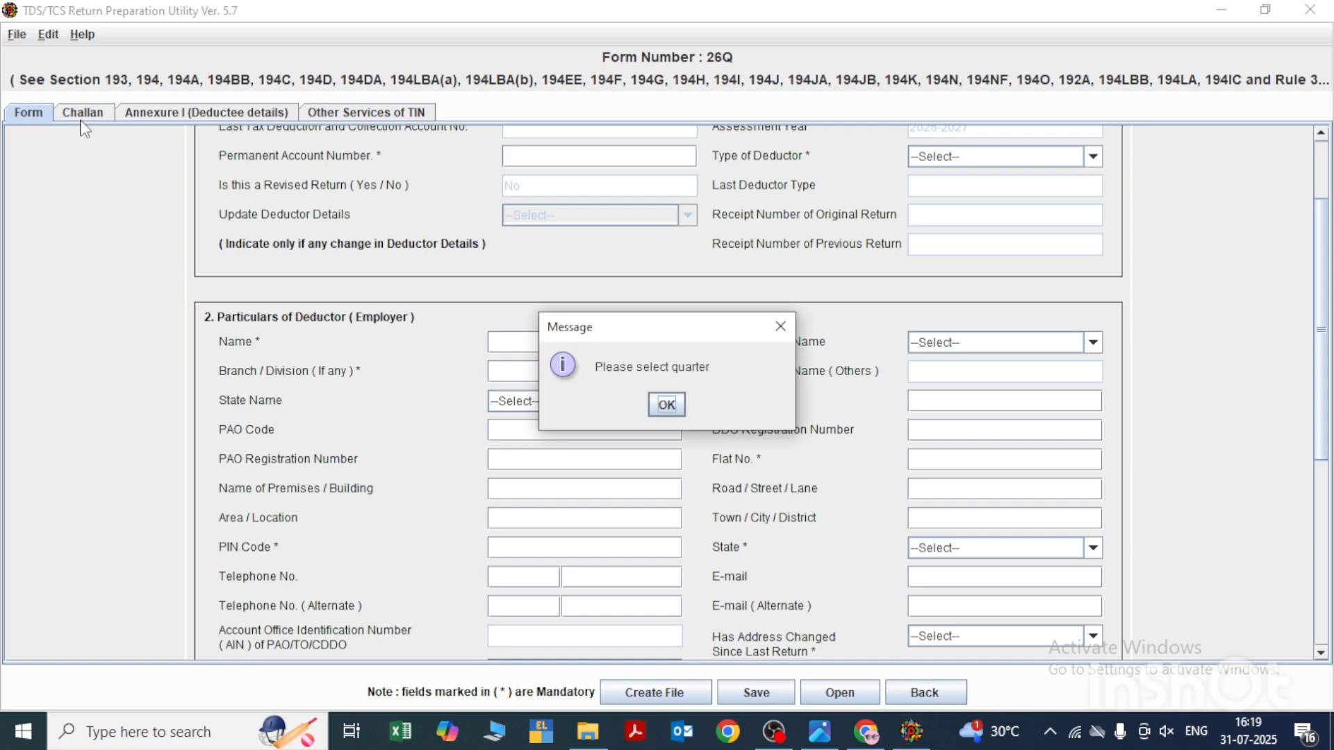
{"action": "left_click", "coordinate": [669, 406]}
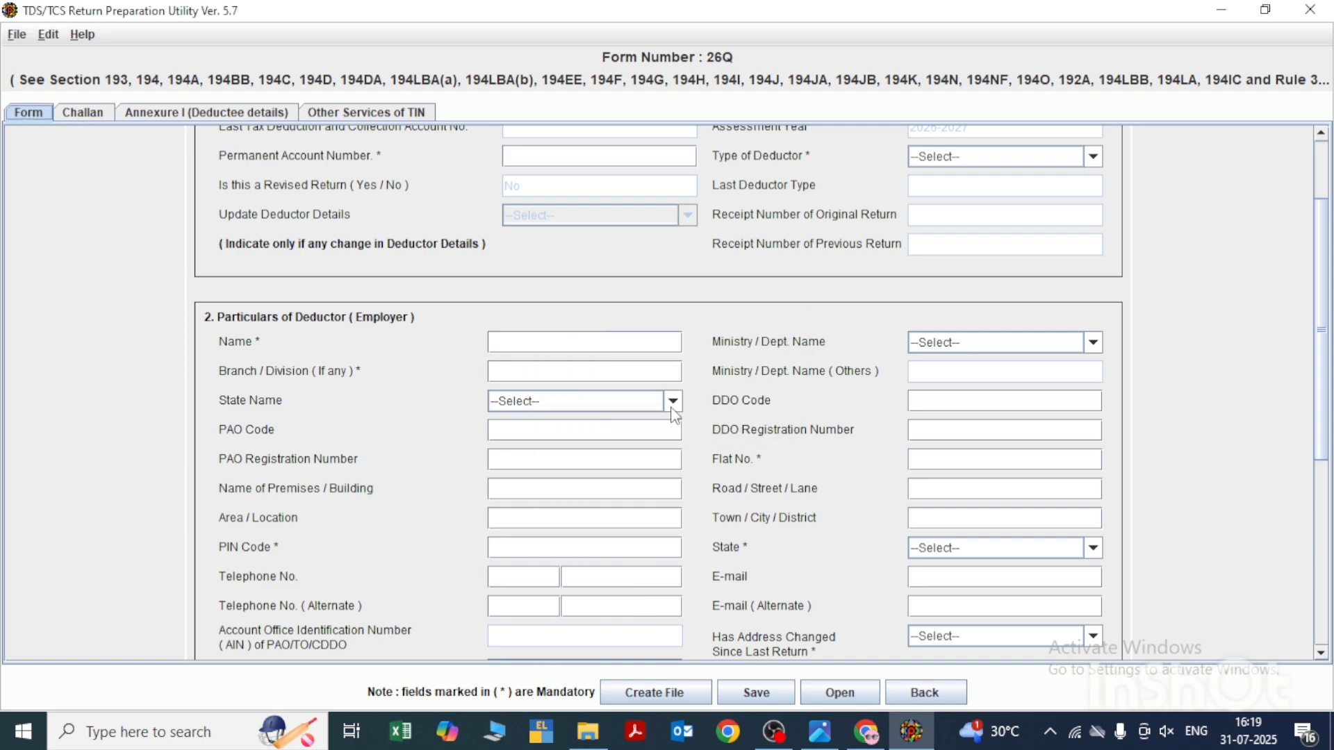
- Start opening a saved return file and browse to the BLS DATA folder on Local Disk (D:)
{"action": "left_click", "coordinate": [15, 36]}
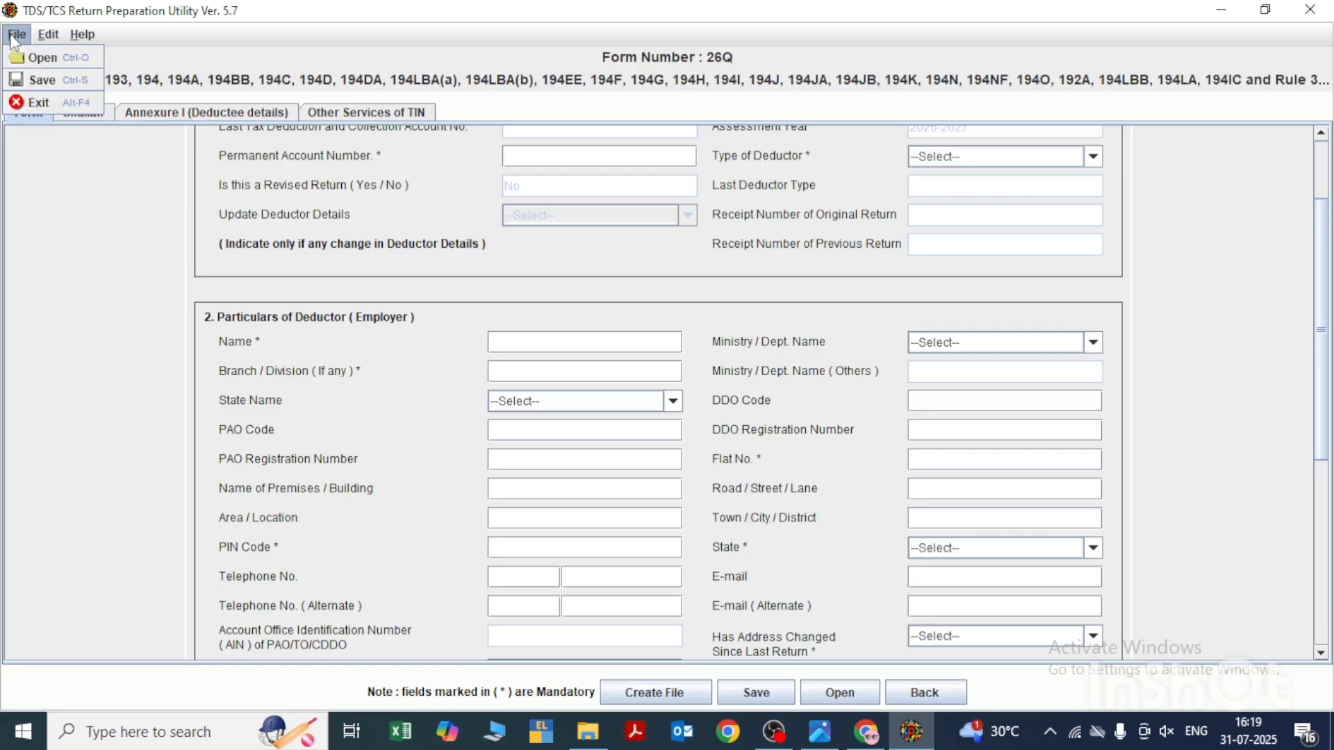
{"action": "left_click", "coordinate": [47, 61]}
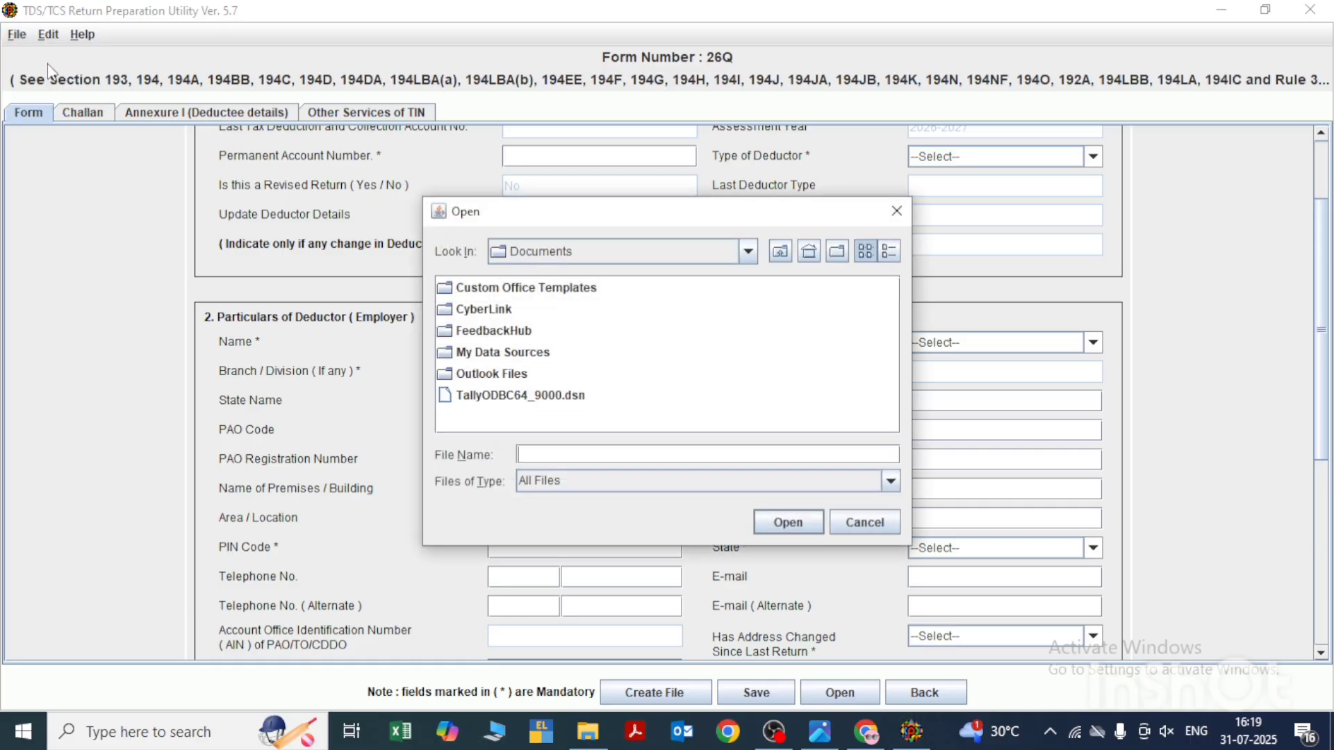
{"action": "left_click", "coordinate": [703, 248]}
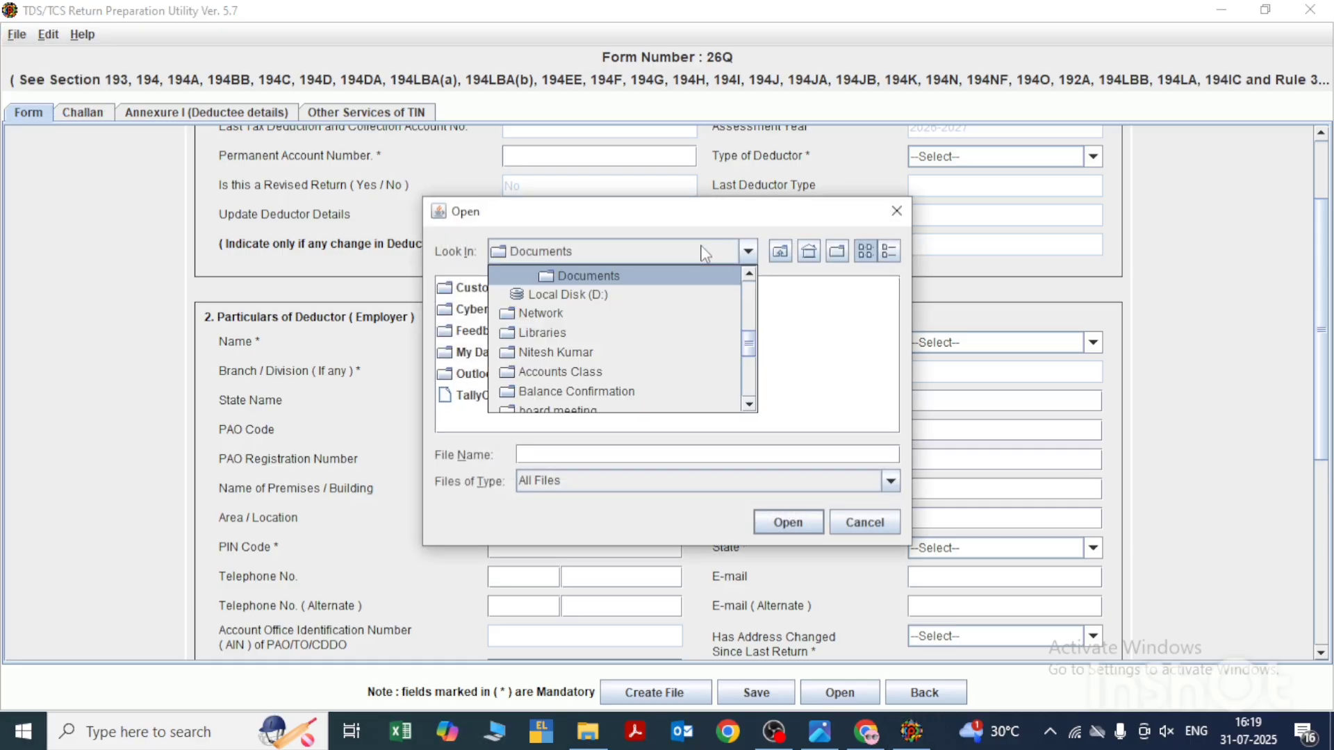
{"action": "left_click", "coordinate": [604, 298]}
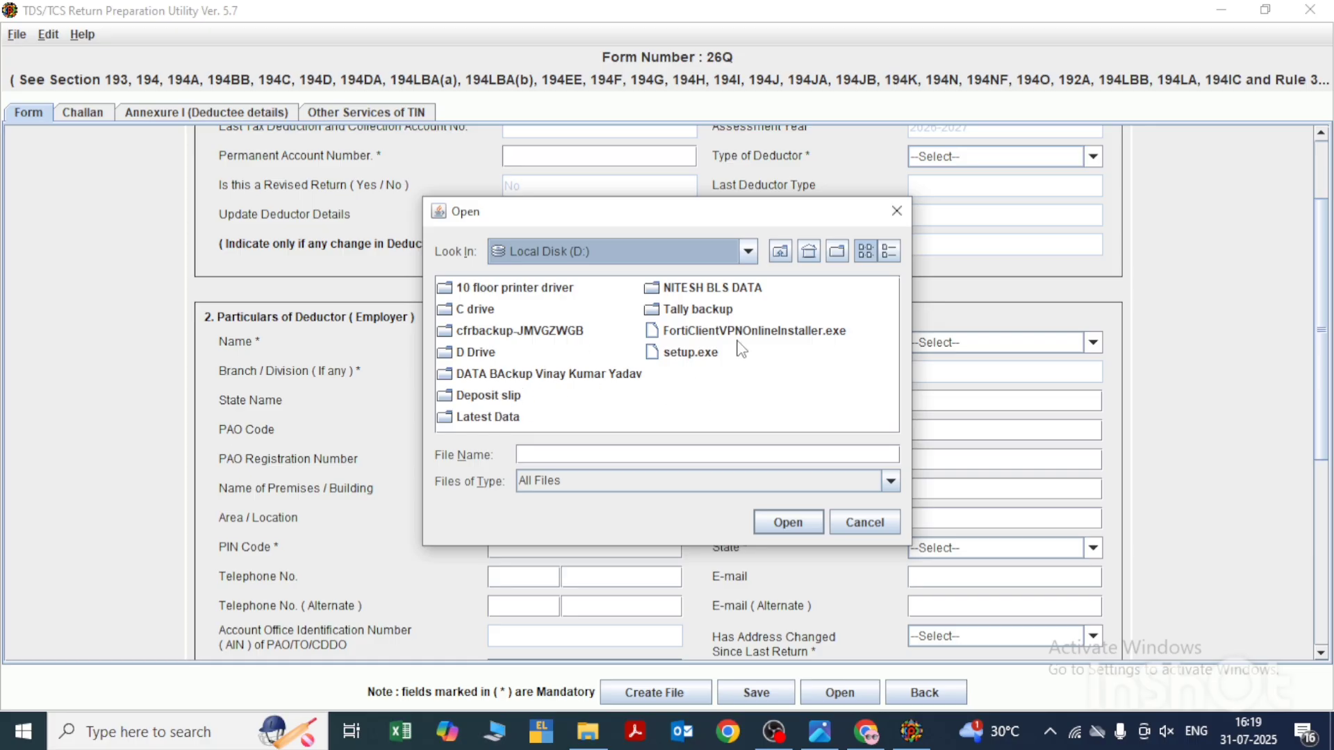
{"action": "left_click", "coordinate": [721, 293]}
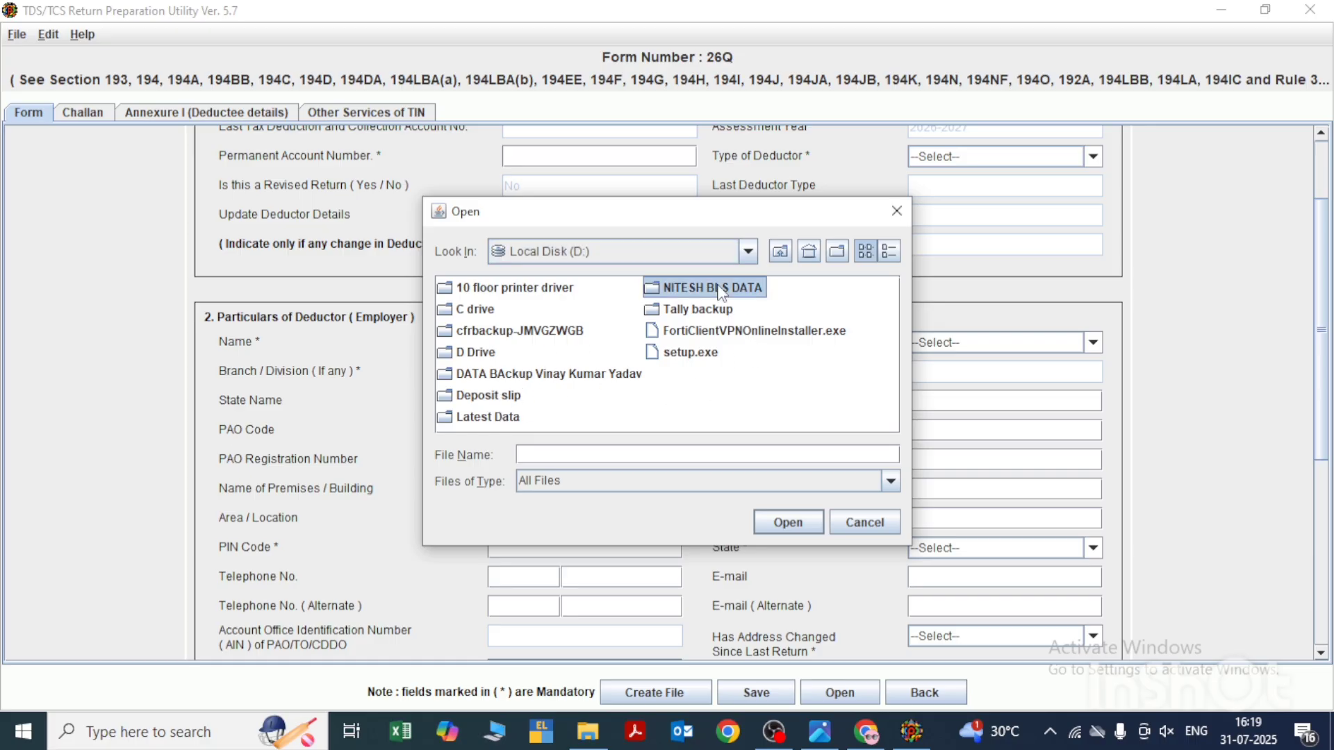
{"action": "left_click", "coordinate": [721, 292]}
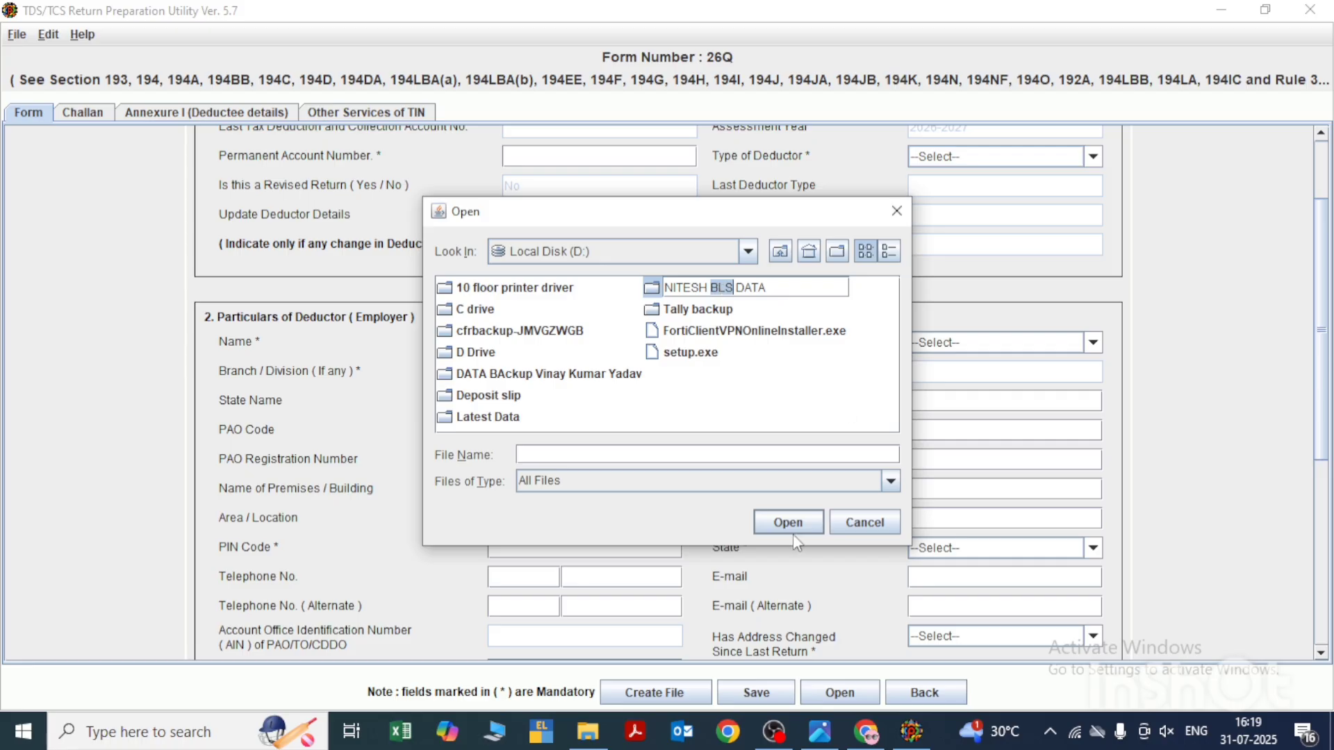
{"action": "left_click", "coordinate": [823, 396]}
{"action": "left_click", "coordinate": [750, 295]}
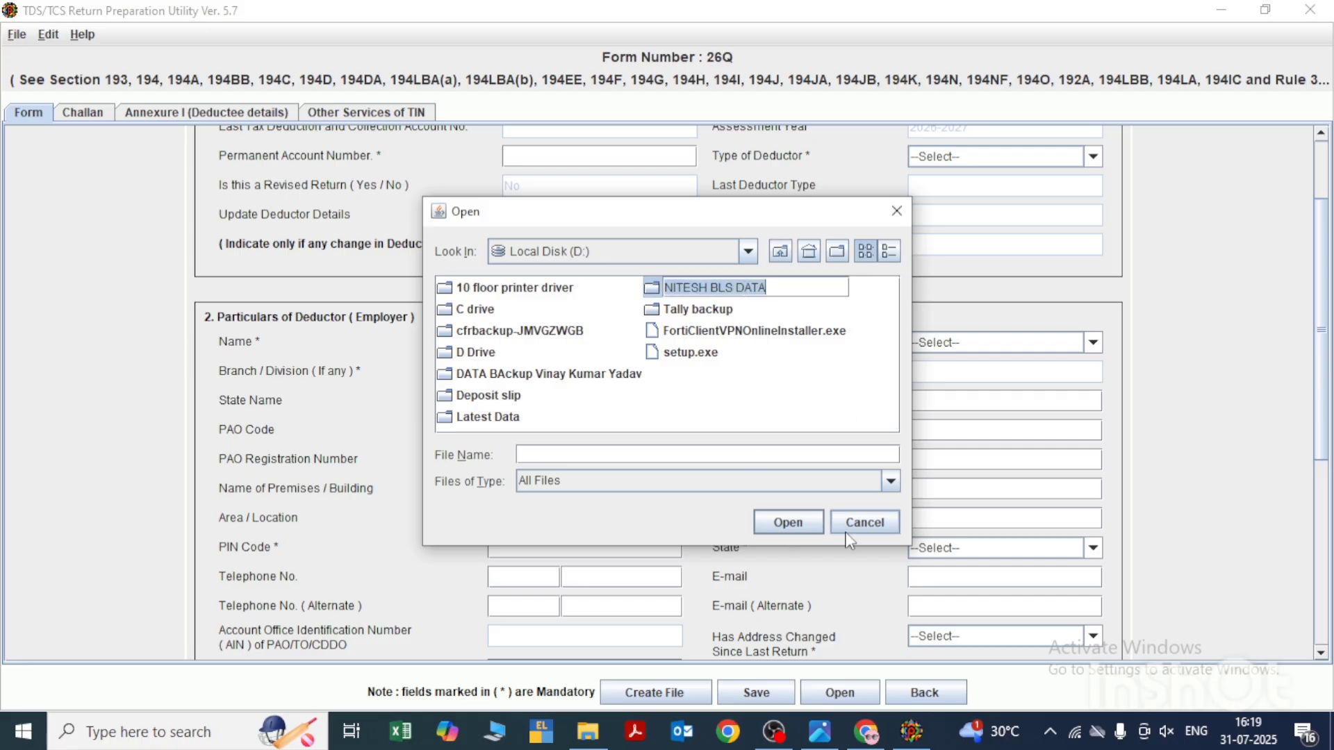
{"action": "left_click", "coordinate": [785, 525]}
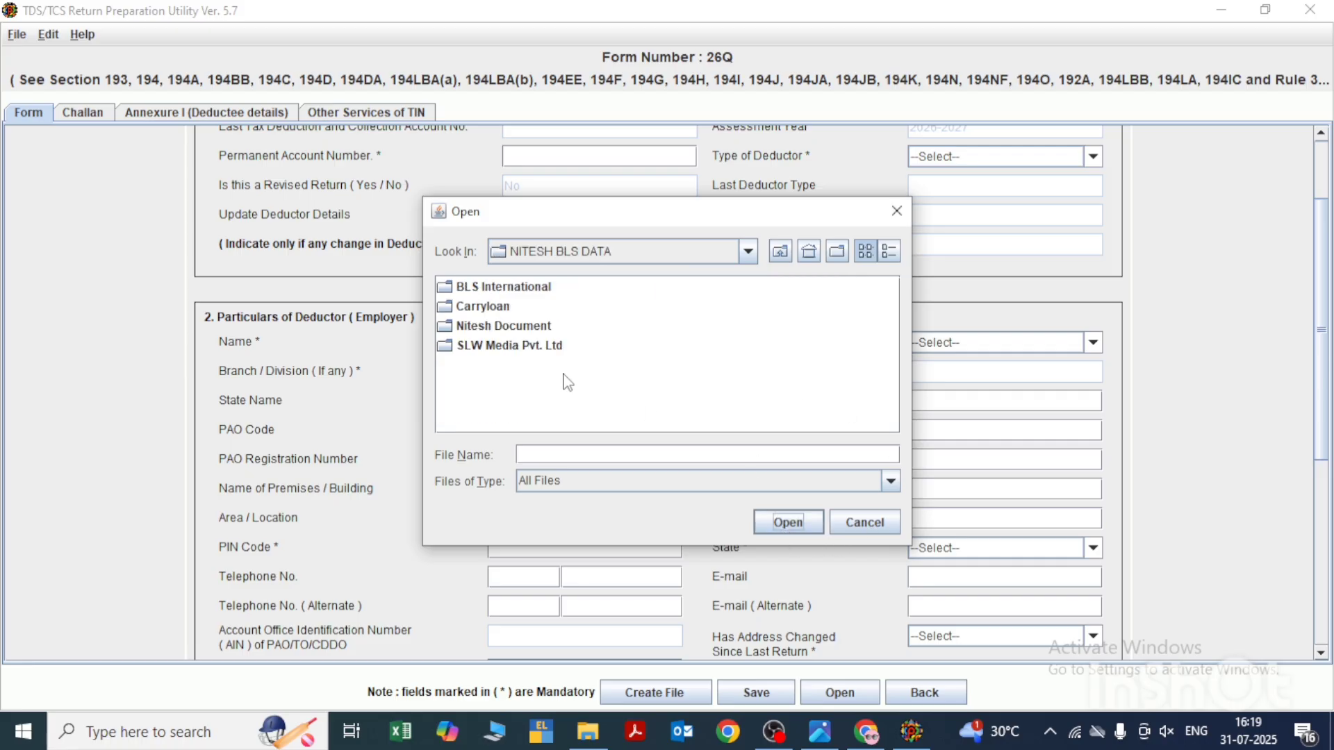
- Browse into the SLW Media Pvt. Ltd folder and open its TDS subfolder
{"action": "double_click", "coordinate": [510, 346]}
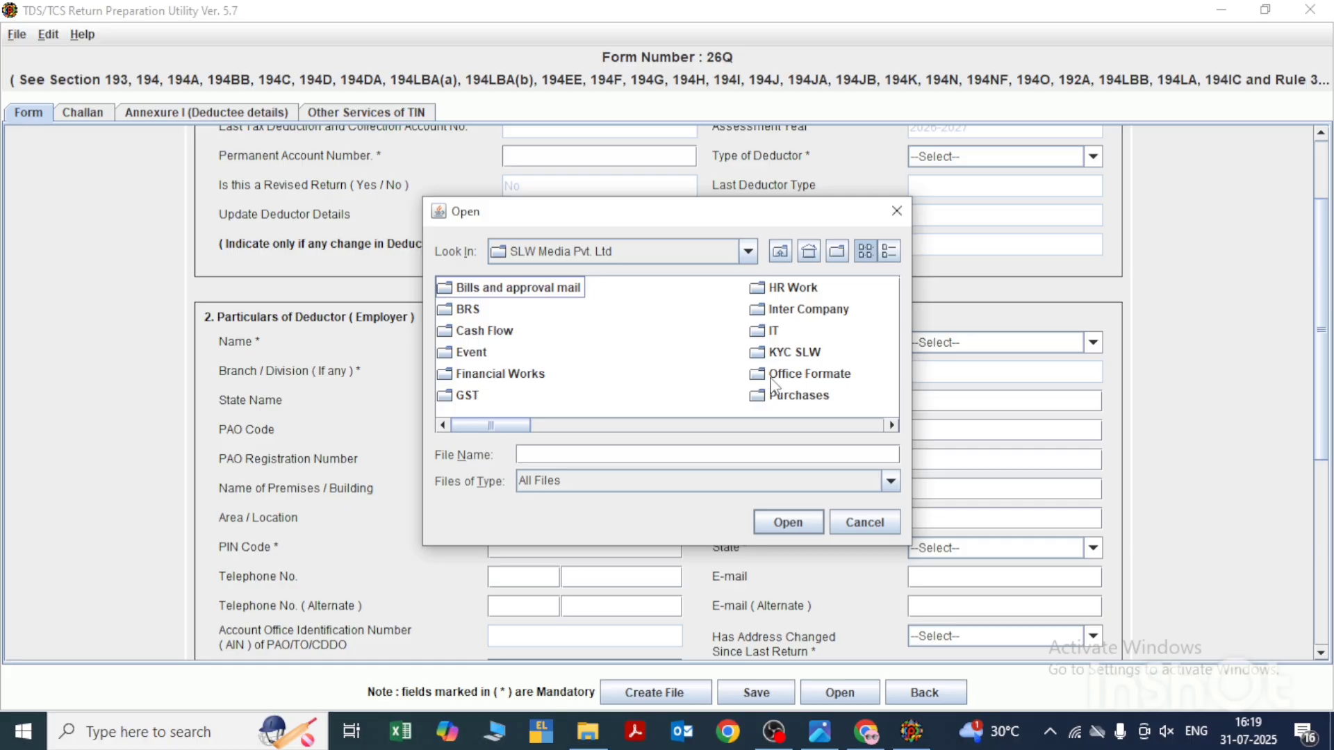
{"action": "left_click", "coordinate": [783, 402]}
{"action": "key", "text": "t"}
{"action": "key", "text": "t"}
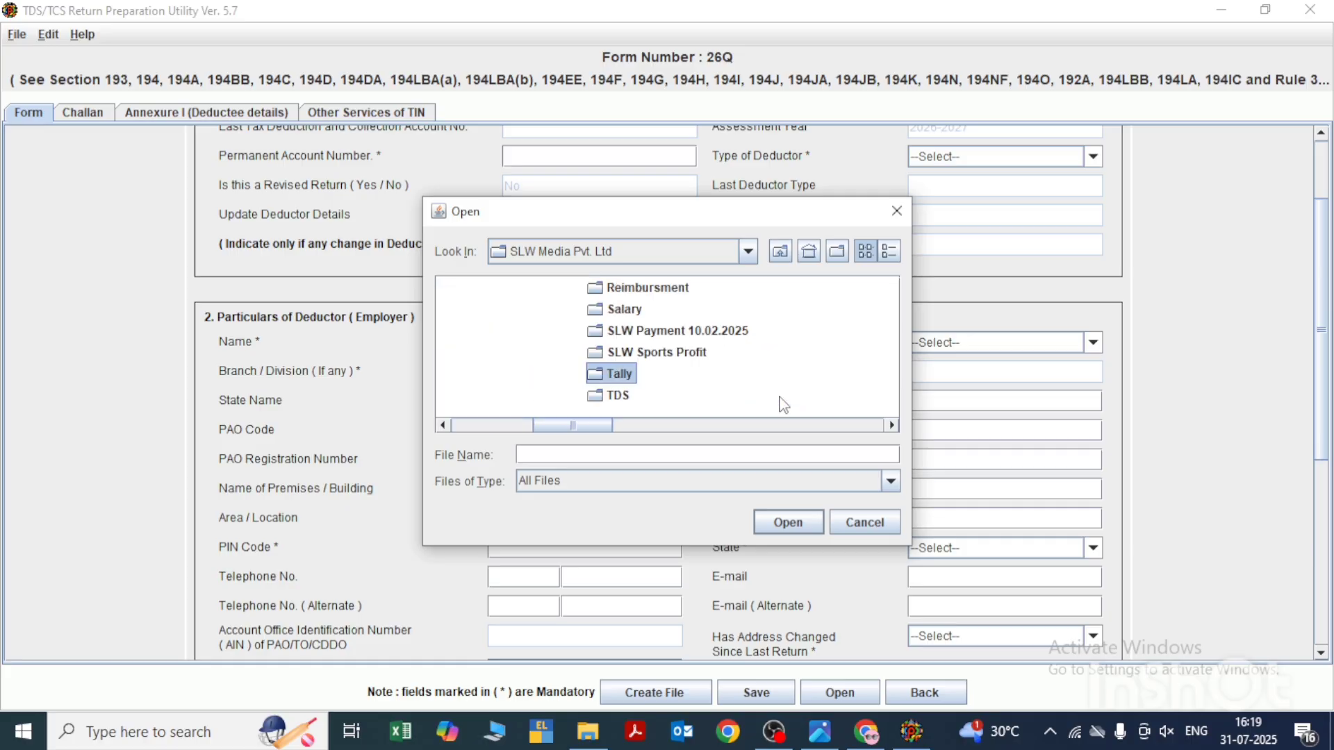
{"action": "key", "text": "Return"}
- Look through the challan receipt and TIN files in the TDS folder, go up one level and reopen the folder
{"action": "key", "text": "m"}
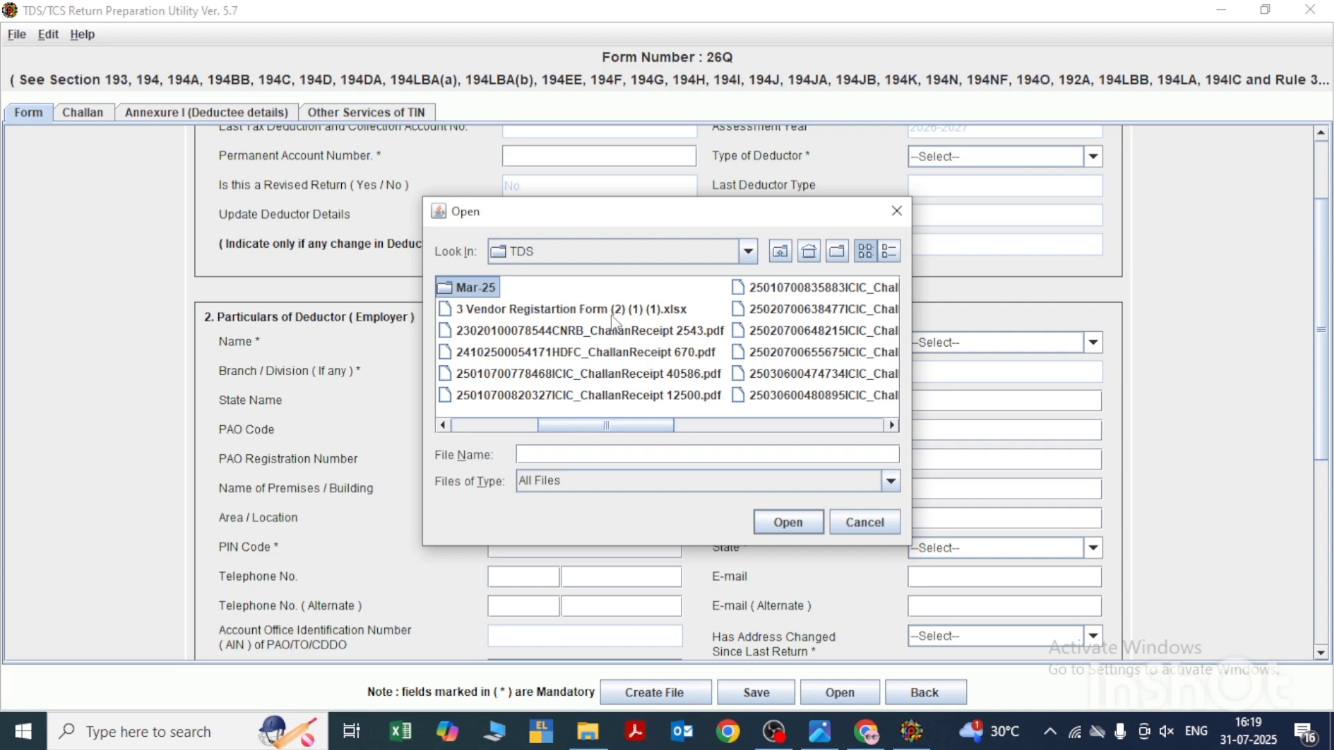
{"action": "left_click", "coordinate": [830, 386]}
{"action": "key", "text": "Right"}
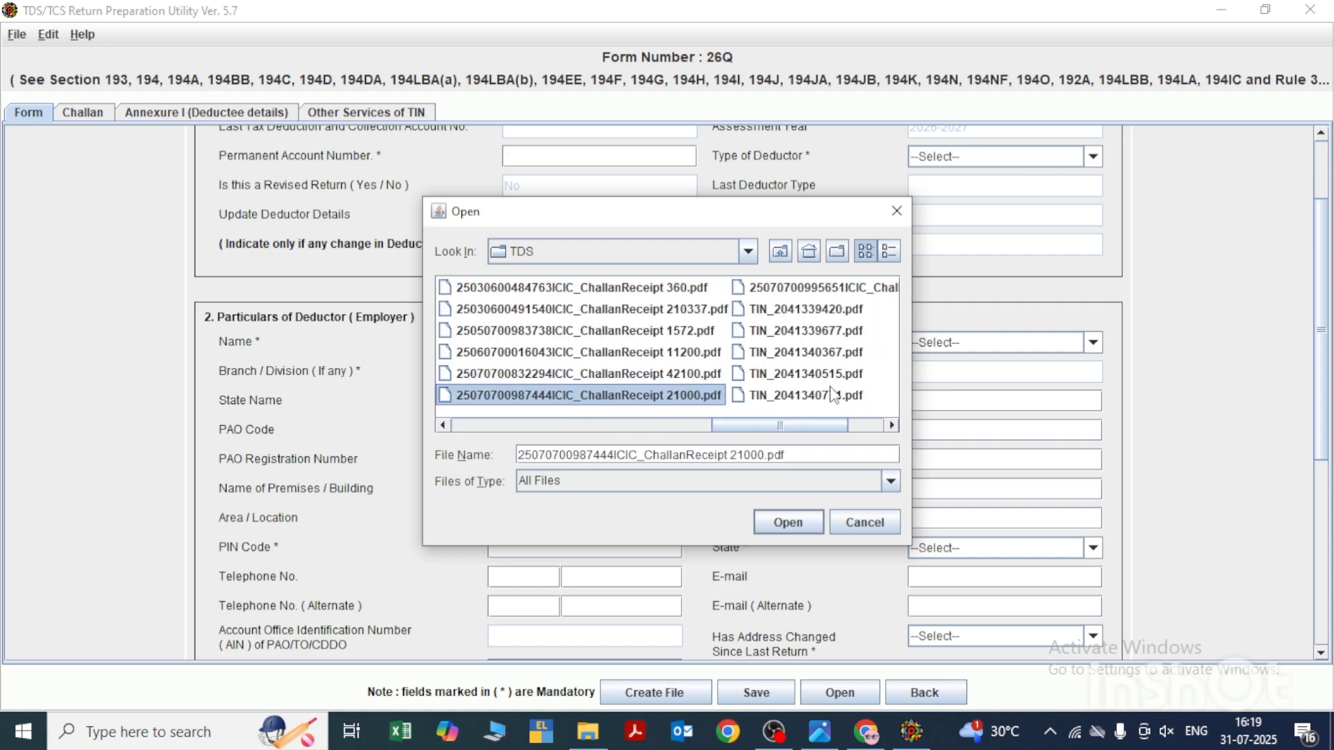
{"action": "left_click", "coordinate": [833, 395]}
{"action": "key", "text": "Up"}
{"action": "key", "text": "Up"}
{"action": "key", "text": "Up"}
{"action": "key", "text": "Up"}
{"action": "key", "text": "Up"}
{"action": "key", "text": "Up"}
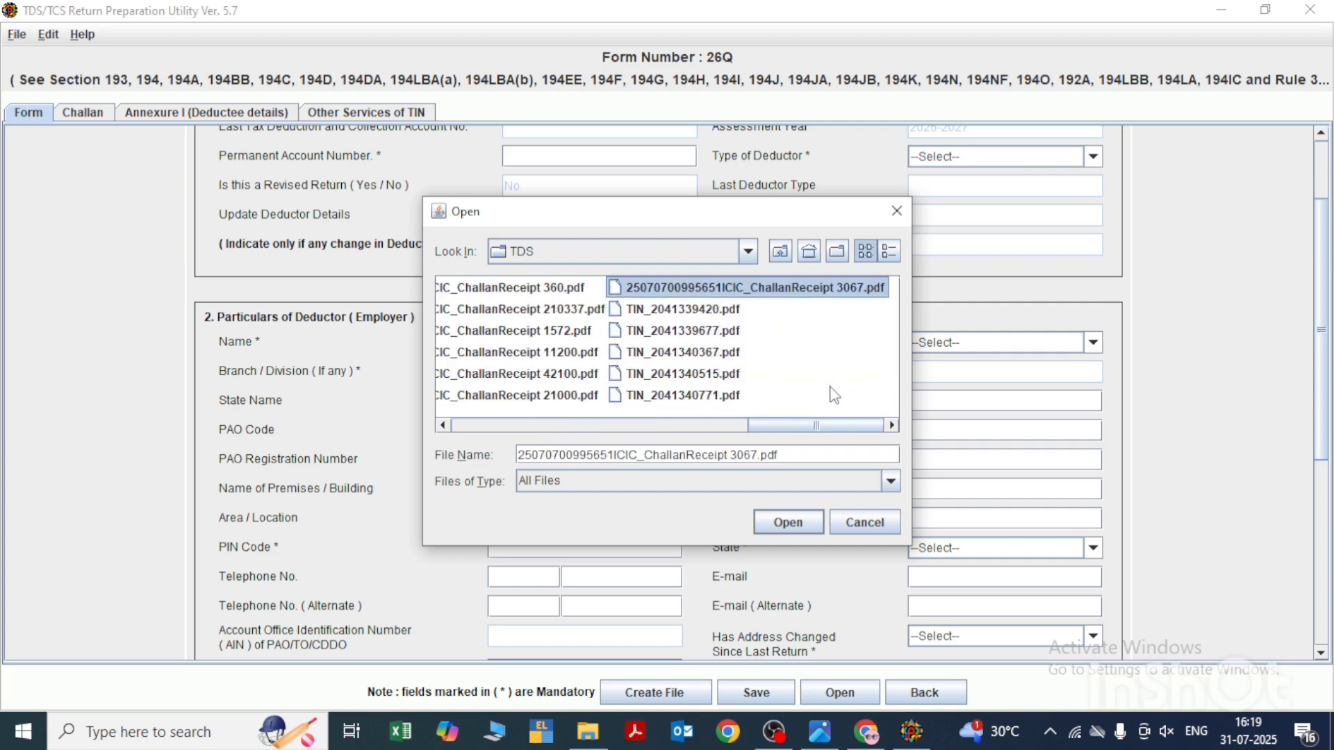
{"action": "key", "text": "Down"}
{"action": "key", "text": "Down"}
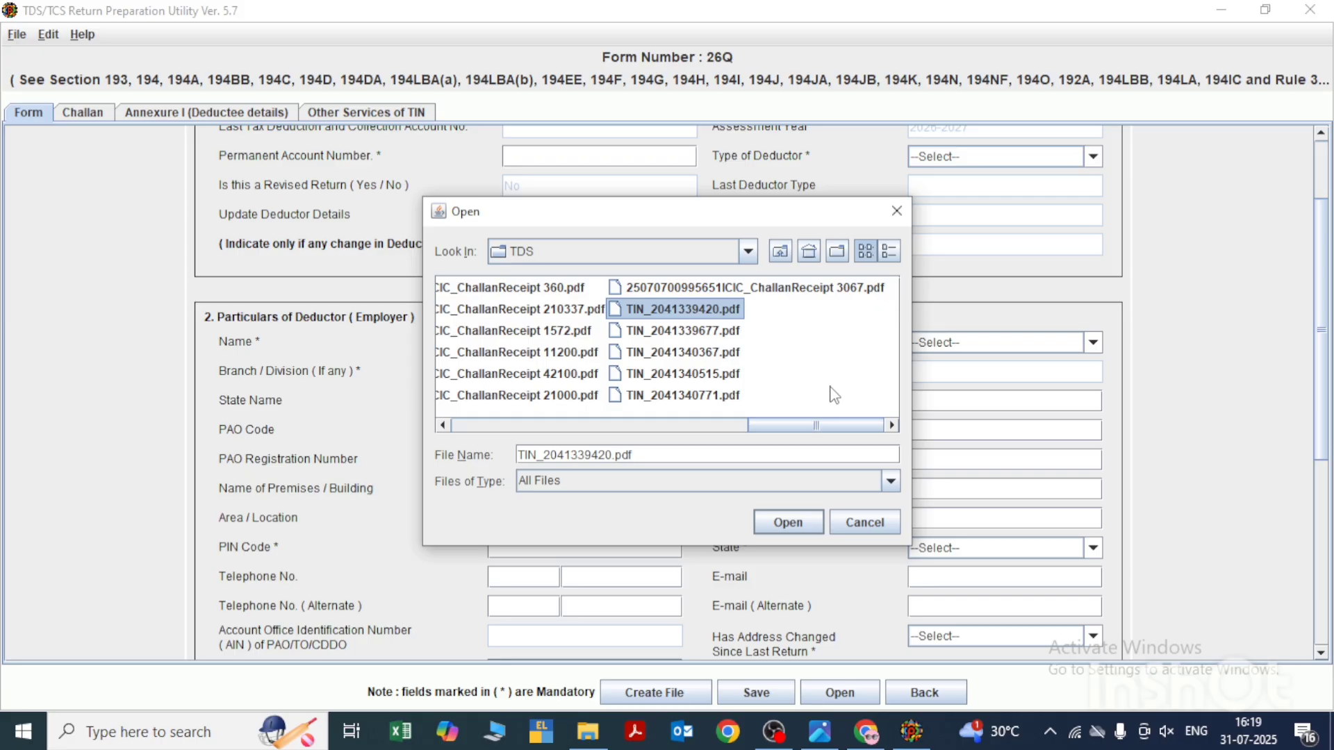
{"action": "key", "text": "BackSpace"}
{"action": "key", "text": "t"}
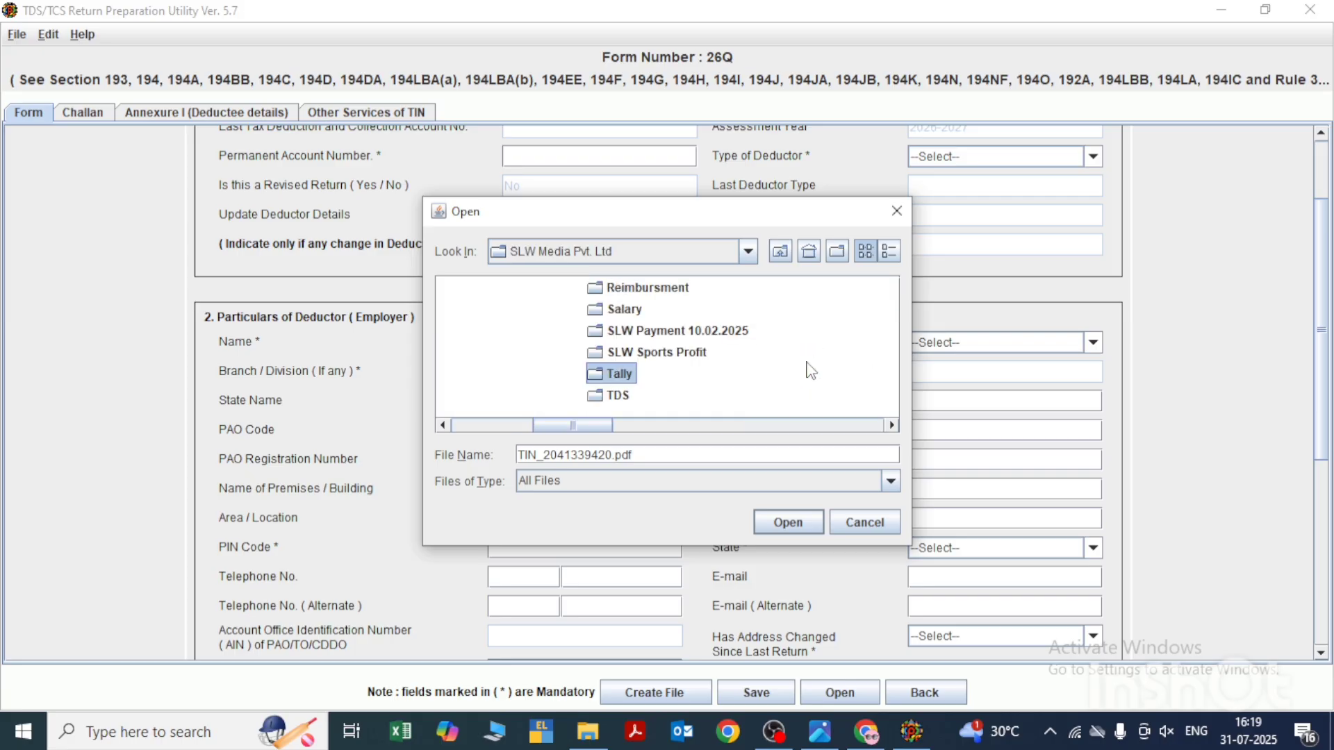
{"action": "double_click", "coordinate": [621, 396]}
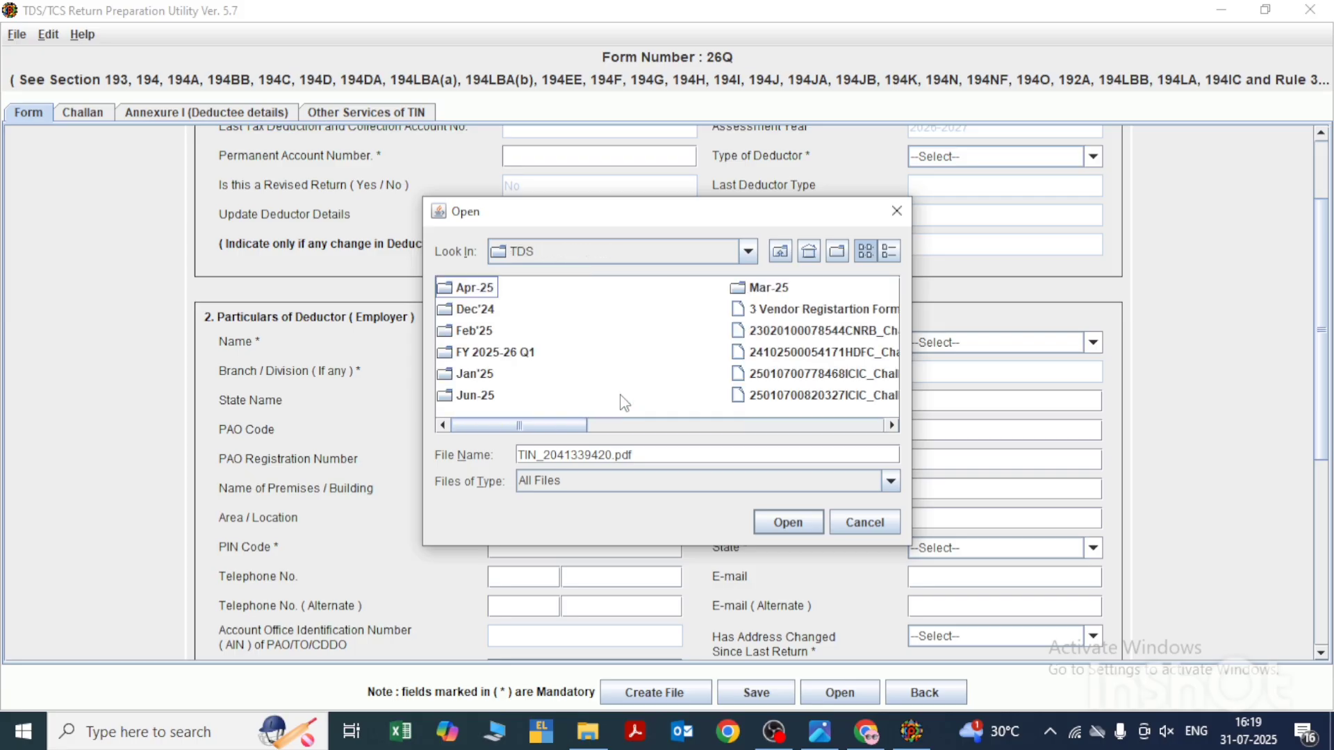
- Open the 26Q_202526_Q1 return file from FY 2025-26 Q1, TDS FVU File, 30.07.2025 and acknowledge the message
{"action": "left_click", "coordinate": [497, 354]}
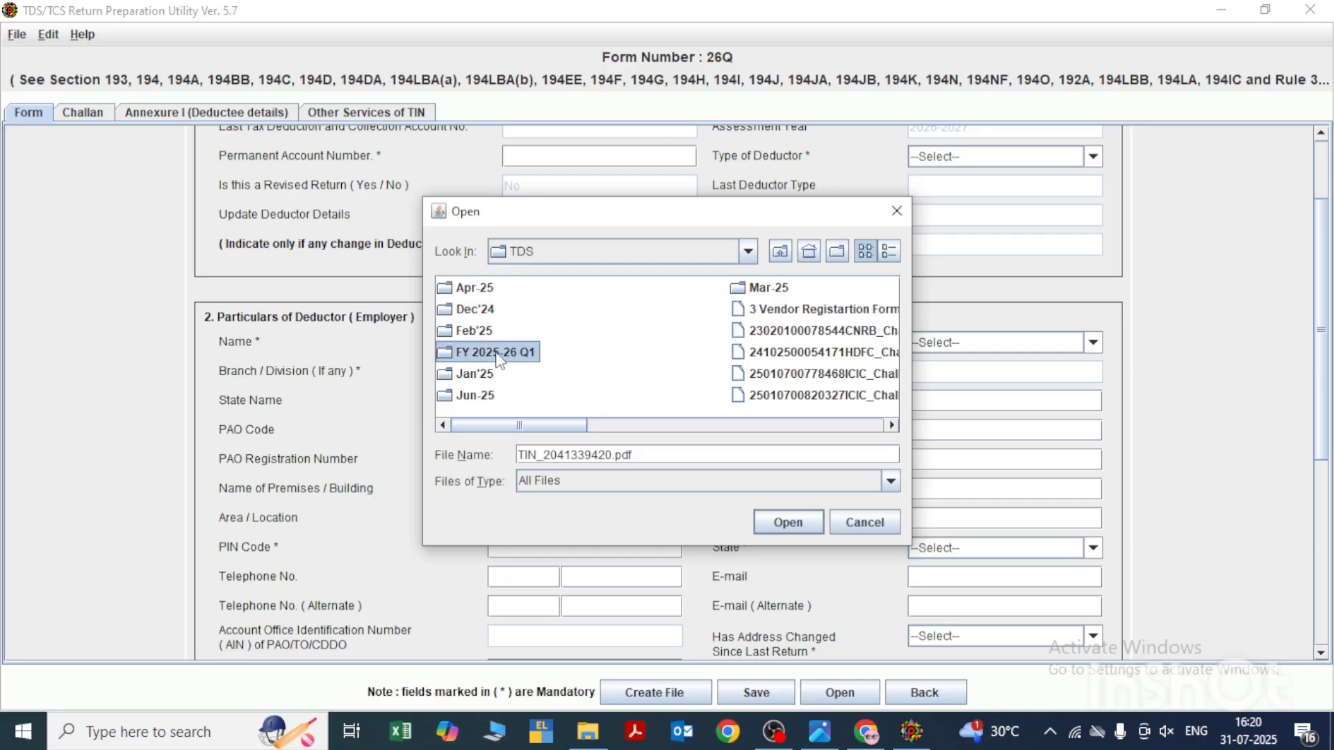
{"action": "double_click", "coordinate": [497, 354]}
{"action": "double_click", "coordinate": [487, 291]}
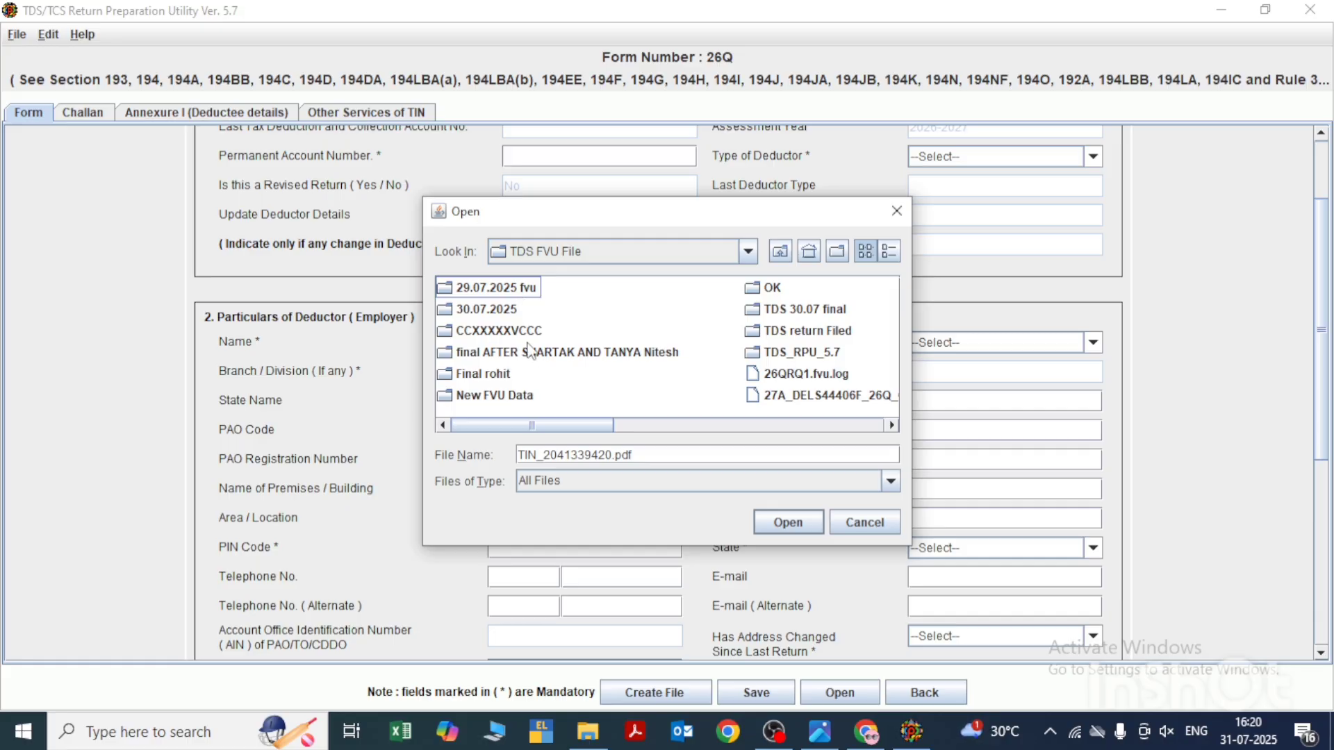
{"action": "double_click", "coordinate": [503, 311]}
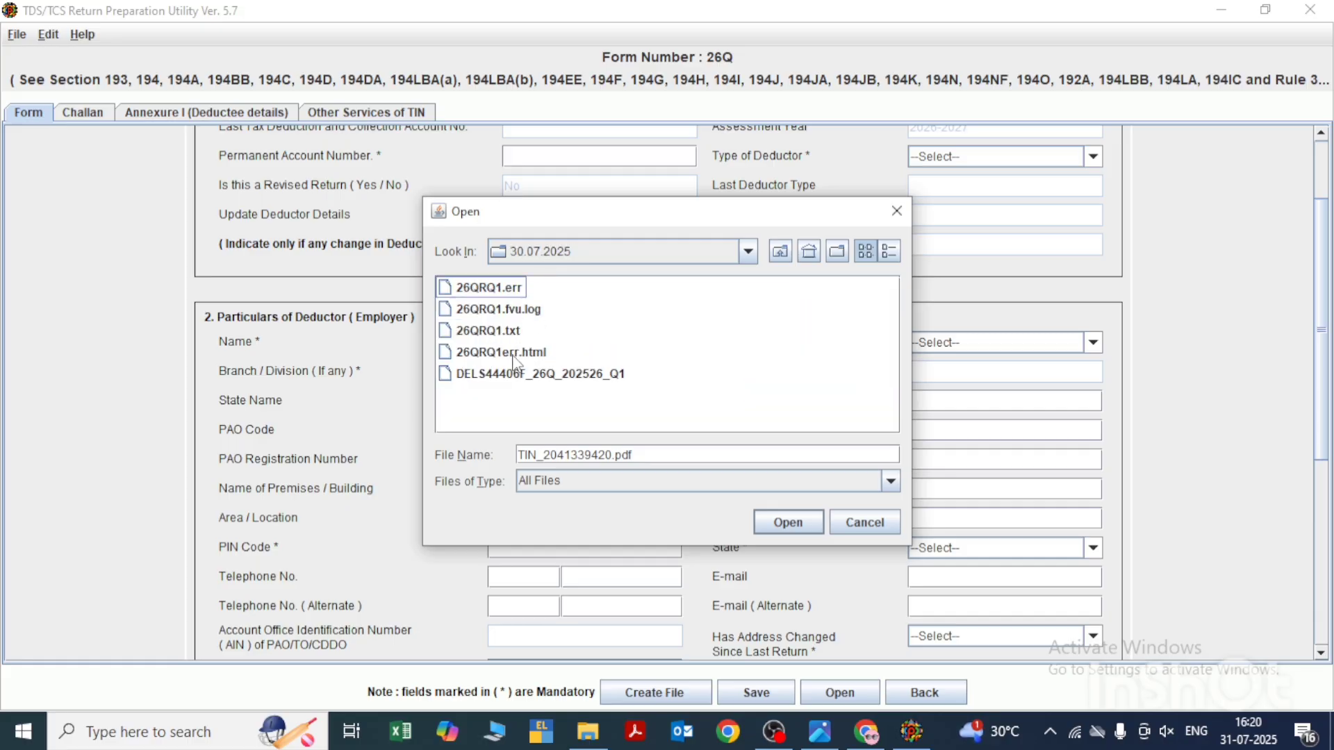
{"action": "left_click", "coordinate": [517, 380]}
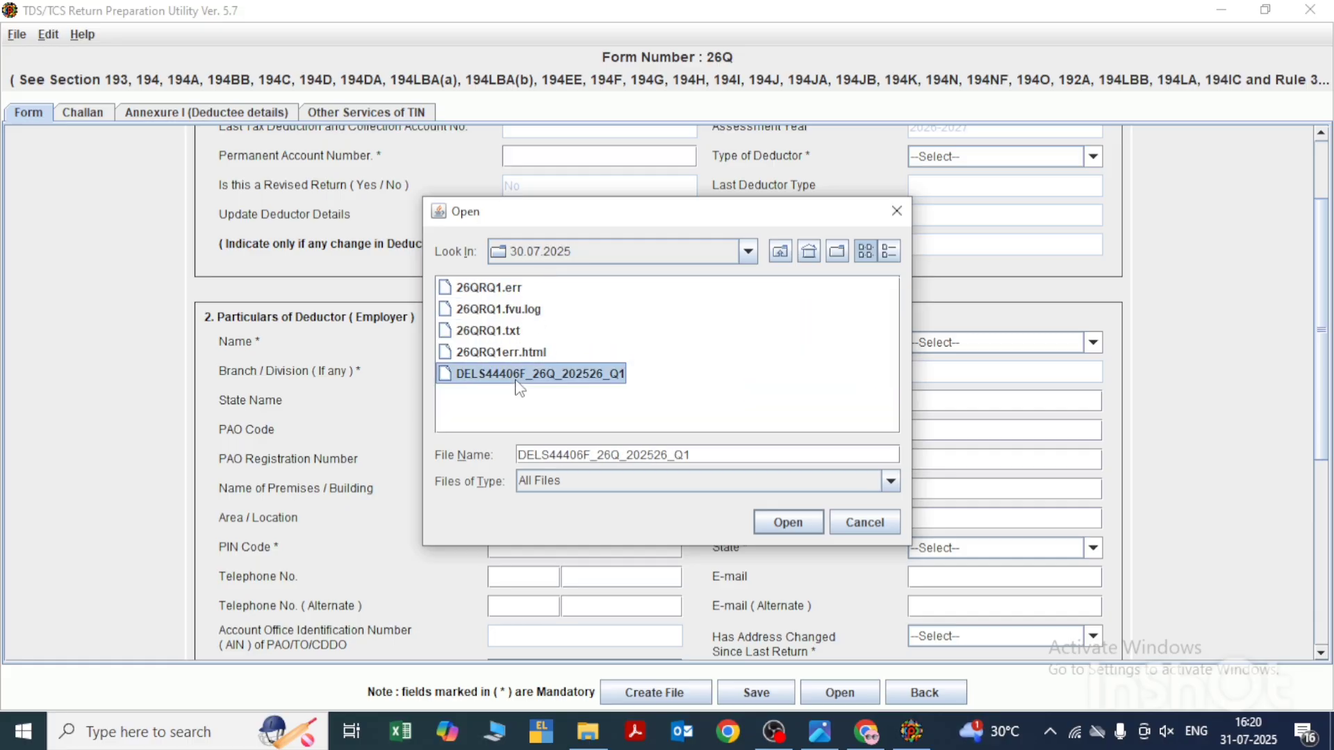
{"action": "left_click", "coordinate": [788, 522]}
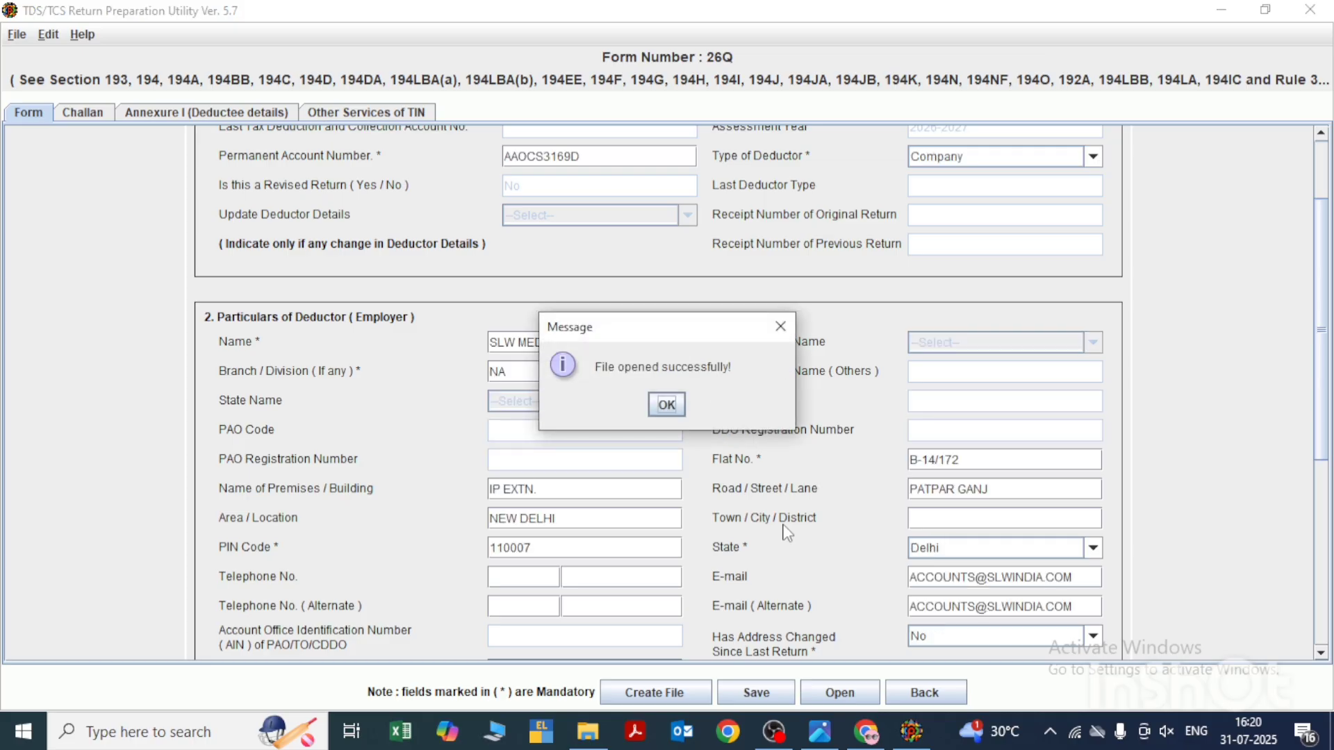
{"action": "left_click", "coordinate": [667, 404]}
- Review the loaded particulars of the deductor and of the person responsible for deduction of tax
{"action": "scroll", "coordinate": [635, 377], "scroll_direction": "down", "scroll_amount": 3}
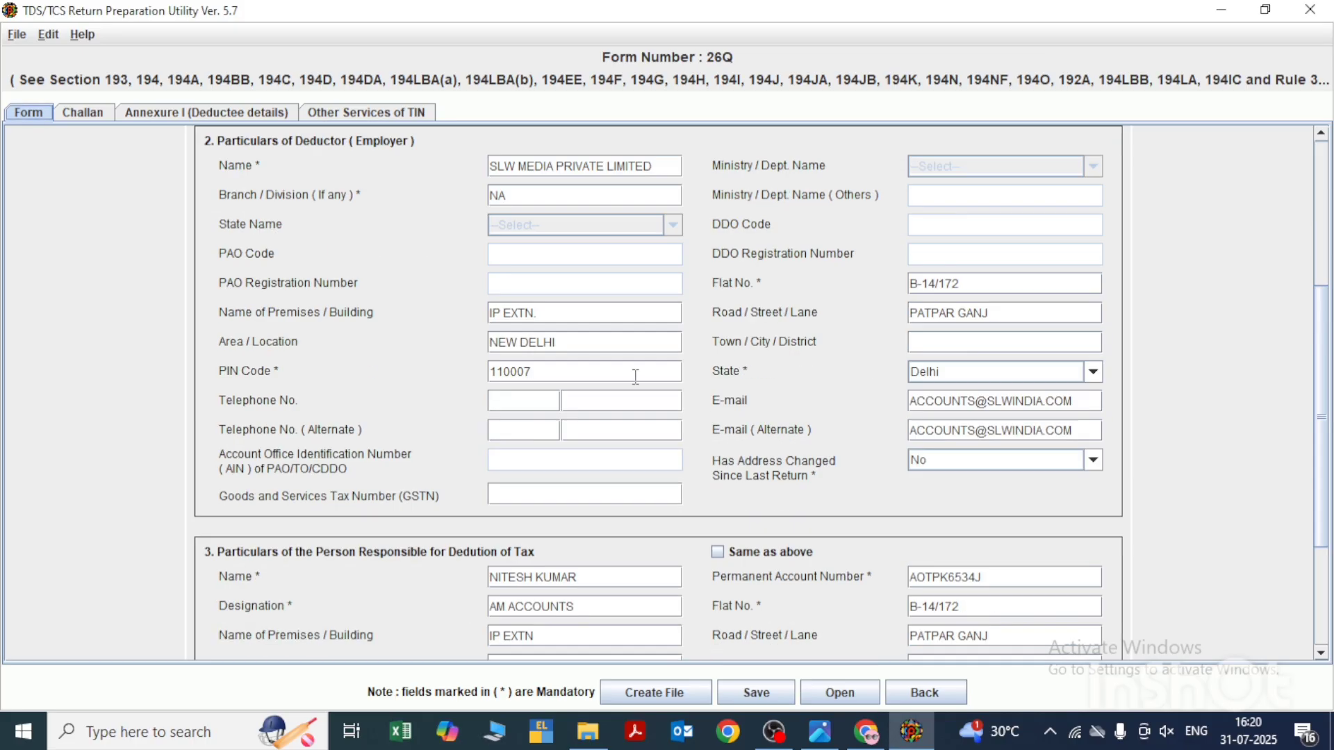
{"action": "scroll", "coordinate": [636, 377], "scroll_direction": "down", "scroll_amount": 3}
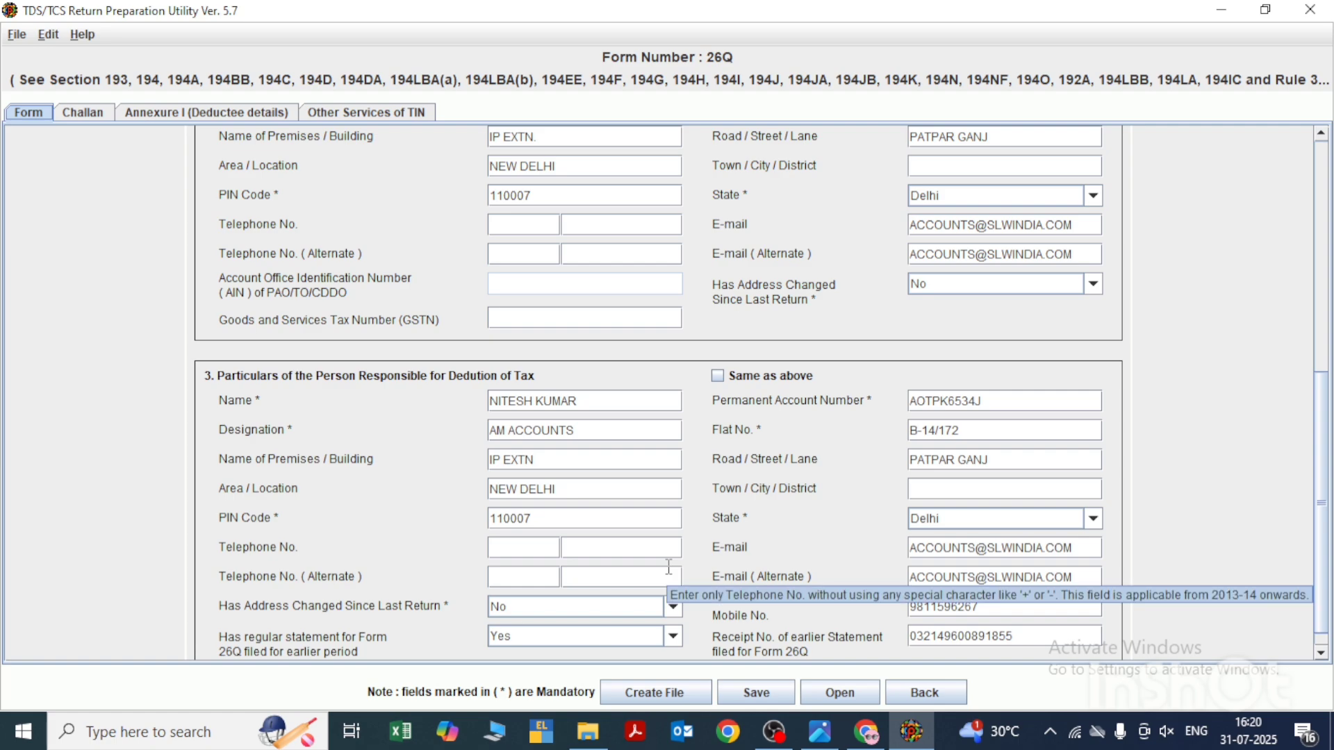
{"action": "scroll", "coordinate": [670, 573], "scroll_direction": "down", "scroll_amount": 1}
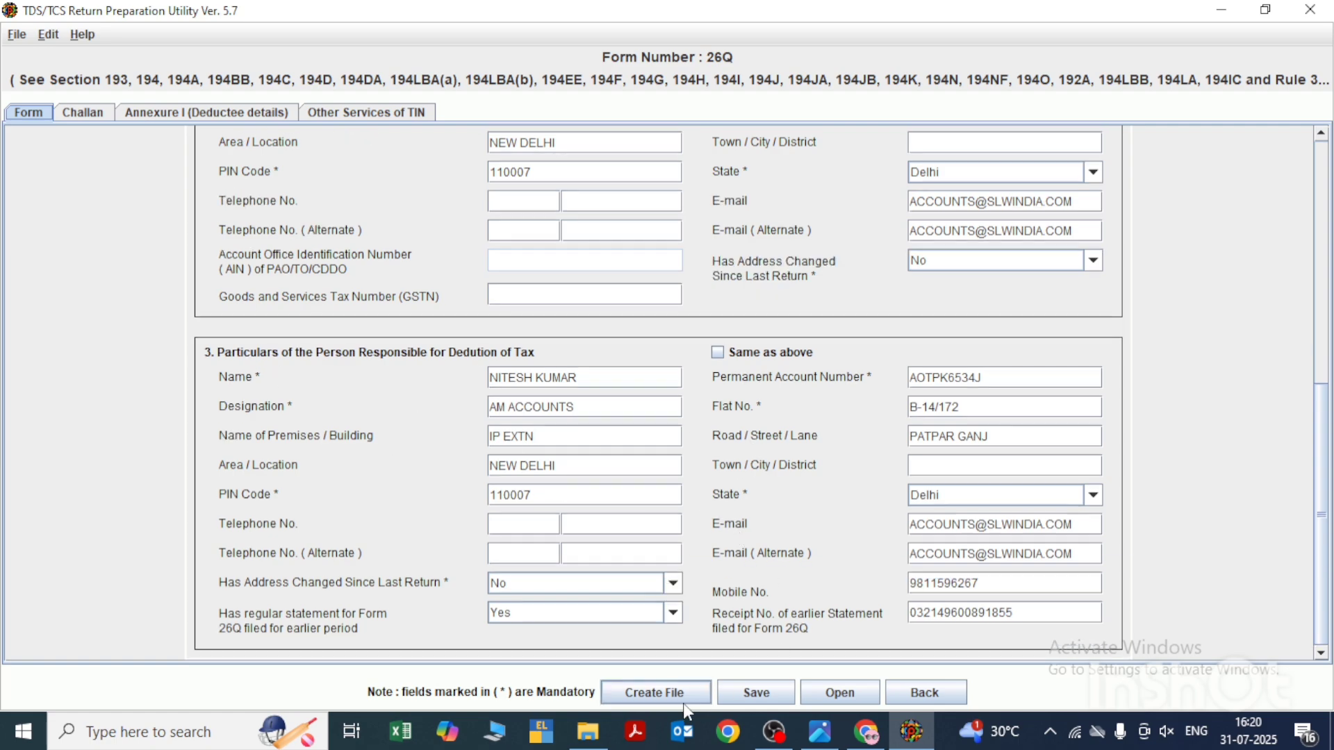
- Show the challan details and examine the first row's TDS, surcharge, cess, interest, fee and penalty amounts
{"action": "left_click", "coordinate": [84, 113]}
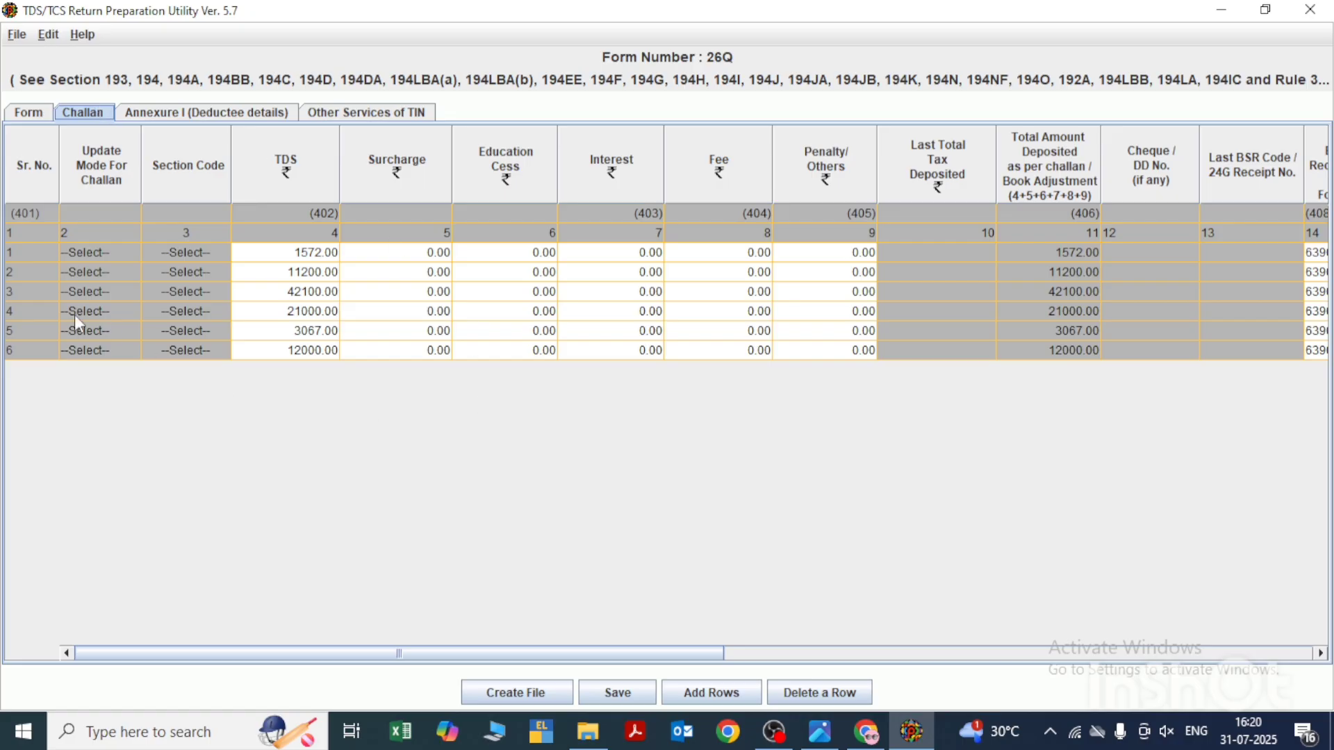
{"action": "left_click", "coordinate": [278, 260]}
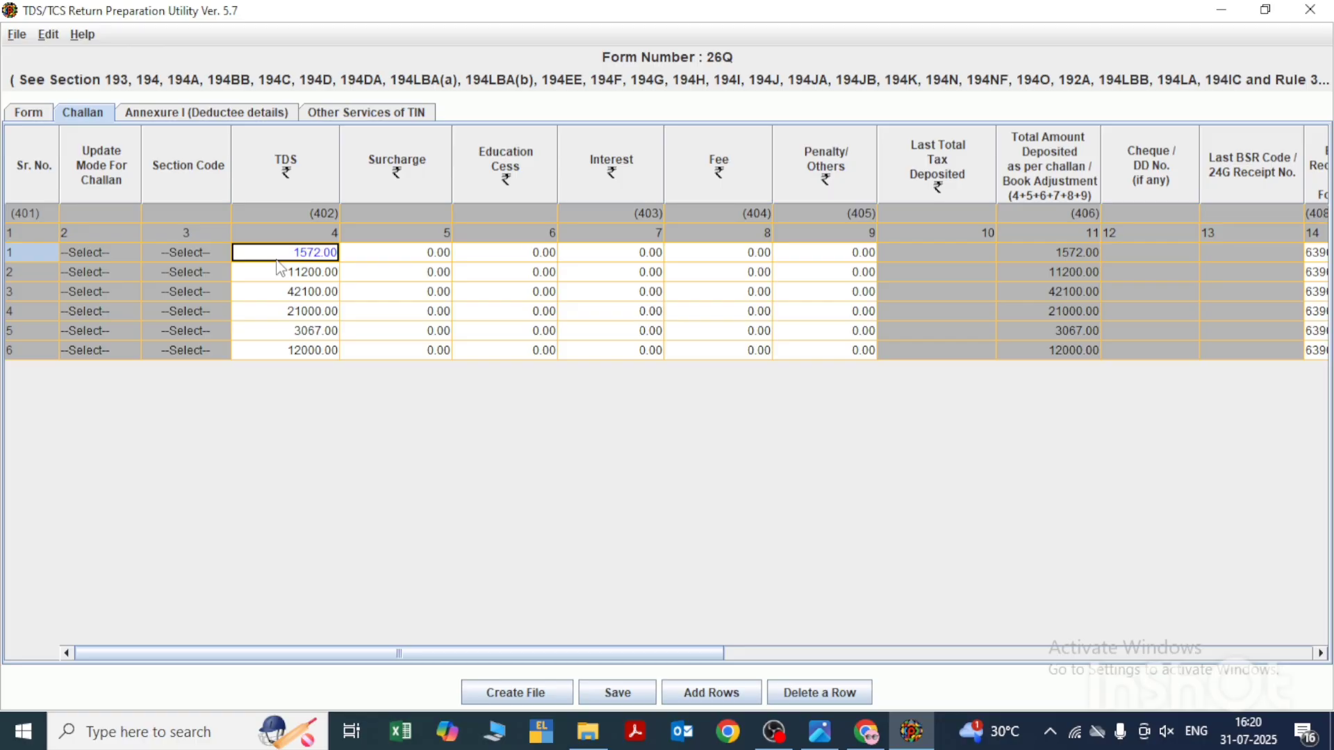
{"action": "key", "text": "Tab"}
{"action": "key", "text": "Tab"}
{"action": "key", "text": "Tab"}
{"action": "key", "text": "Tab"}
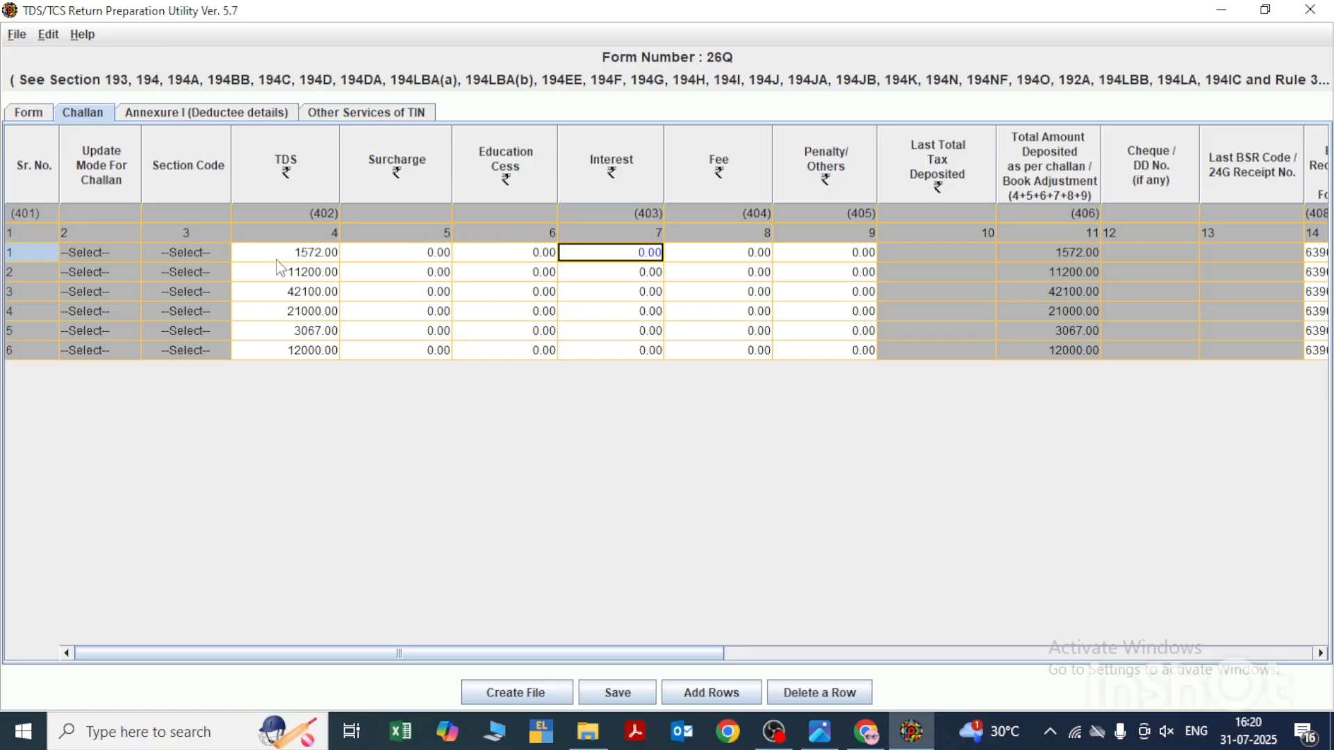
{"action": "key", "text": "Tab"}
{"action": "key", "text": "shift+Tab"}
{"action": "key", "text": "shift+Tab"}
{"action": "key", "text": "shift+Tab"}
{"action": "key", "text": "shift+Tab"}
{"action": "key", "text": "shift+Tab"}
{"action": "key", "text": "shift+Tab"}
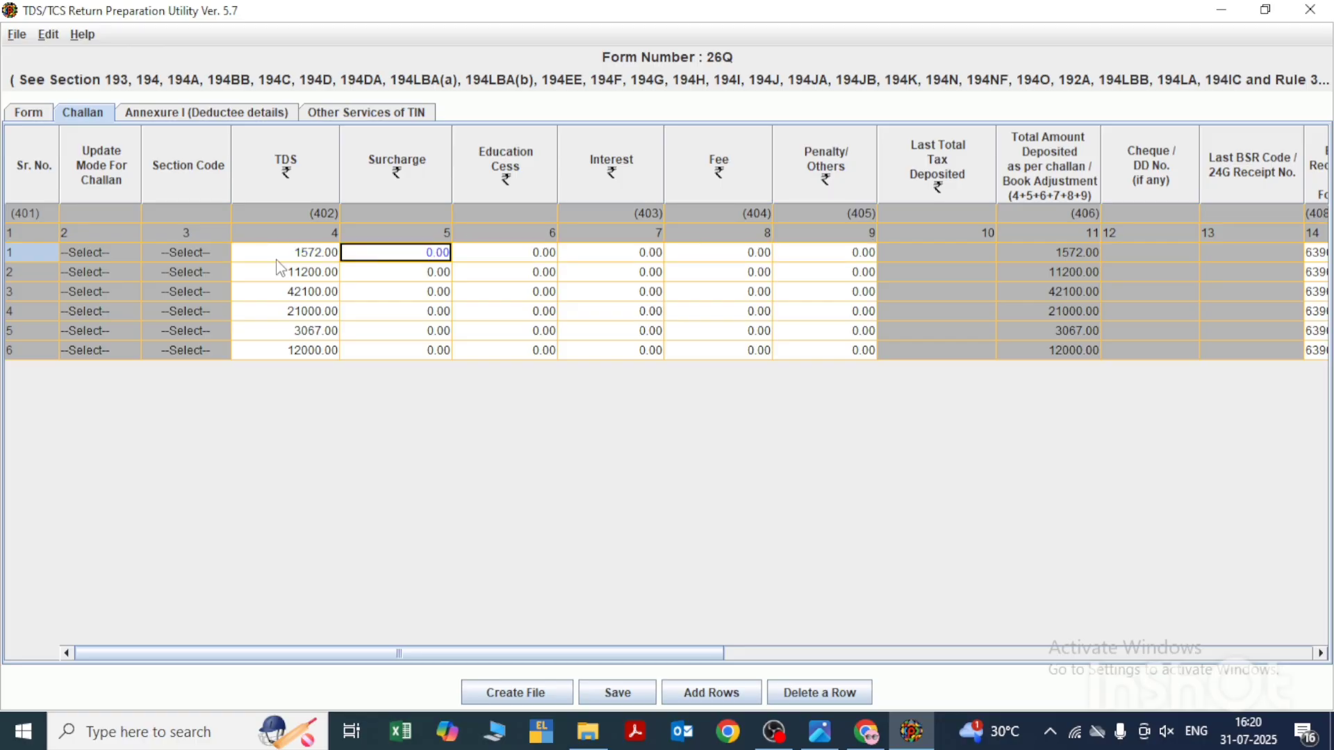
{"action": "key", "text": "Tab"}
{"action": "key", "text": "Tab"}
{"action": "key", "text": "Tab"}
{"action": "key", "text": "Tab"}
{"action": "key", "text": "Tab"}
{"action": "key", "text": "Tab"}
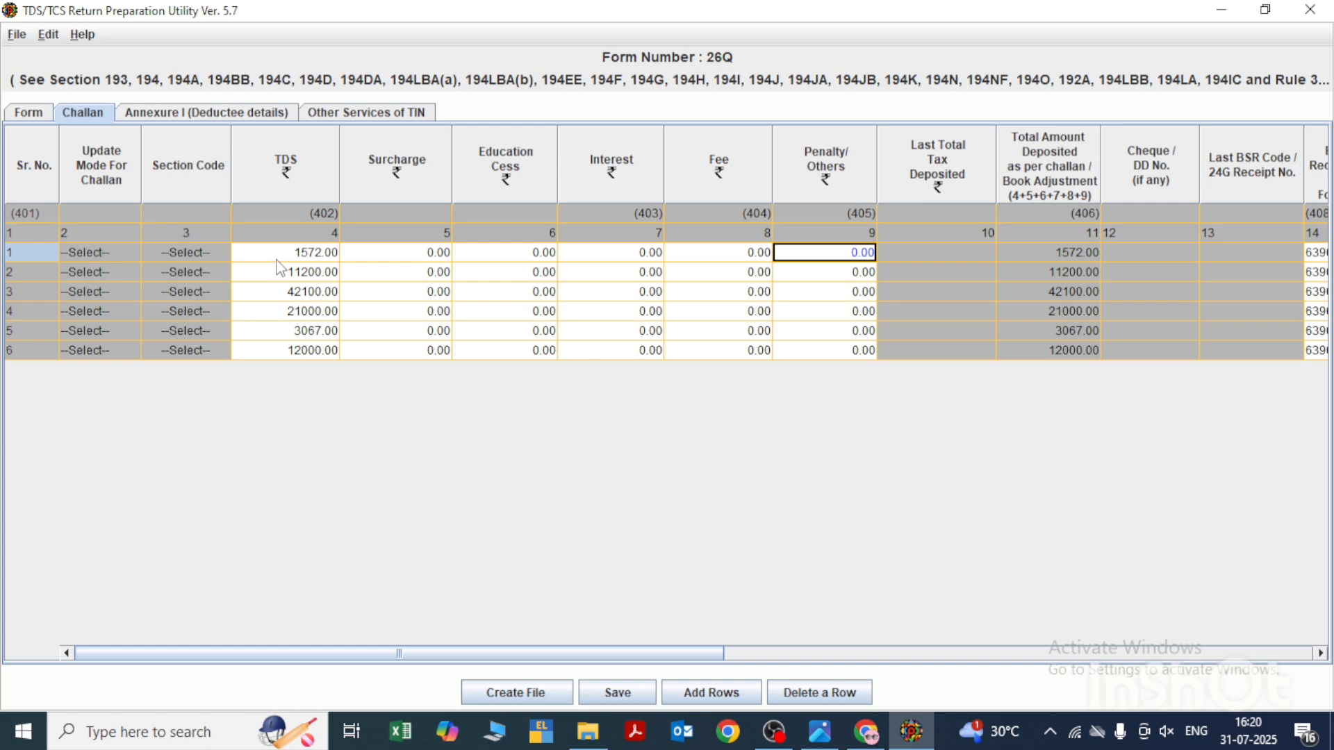
- Examine the first challan's BSR code, deposit date, serial number, book adjustment and minor head columns
{"action": "key", "text": "Tab"}
{"action": "key", "text": "Tab"}
{"action": "key", "text": "Tab"}
{"action": "key", "text": "Tab"}
{"action": "key", "text": "Tab"}
{"action": "key", "text": "Tab"}
{"action": "key", "text": "Tab"}
{"action": "key", "text": "Tab"}
{"action": "key", "text": "Tab"}
{"action": "key", "text": "Tab"}
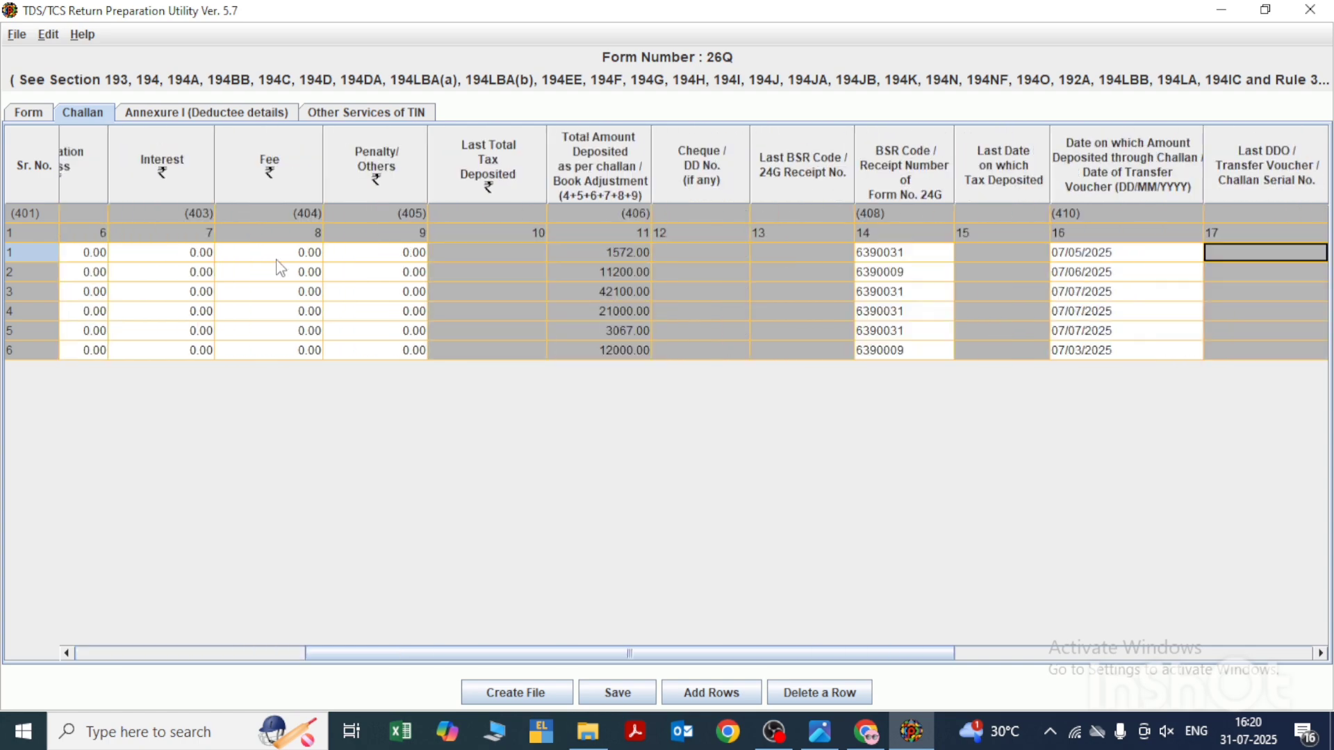
{"action": "key", "text": "Tab"}
{"action": "key", "text": "Tab"}
{"action": "key", "text": "Tab"}
{"action": "key", "text": "Tab"}
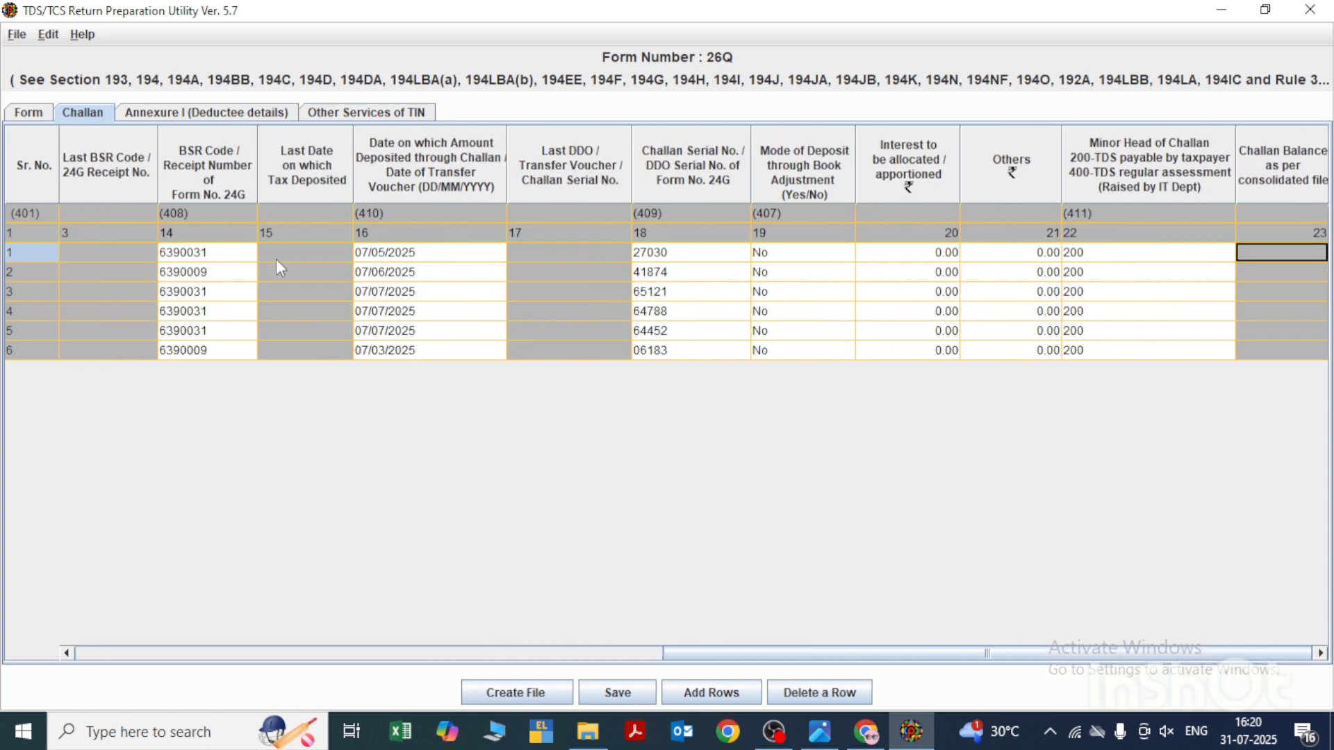
- Examine the section code, TDS and surcharge columns of the first four challan rows
{"action": "key", "text": "Left"}
{"action": "key", "text": "Left"}
{"action": "key", "text": "Left"}
{"action": "key", "text": "Left"}
{"action": "key", "text": "Left"}
{"action": "key", "text": "Left"}
{"action": "key", "text": "Left"}
{"action": "key", "text": "Left"}
{"action": "key", "text": "Left"}
{"action": "key", "text": "Left"}
{"action": "key", "text": "Left"}
{"action": "key", "text": "Left"}
{"action": "key", "text": "Left"}
{"action": "key", "text": "Left"}
{"action": "key", "text": "Left"}
{"action": "key", "text": "Left"}
{"action": "key", "text": "Left"}
{"action": "key", "text": "Left"}
{"action": "key", "text": "Left"}
{"action": "key", "text": "Left"}
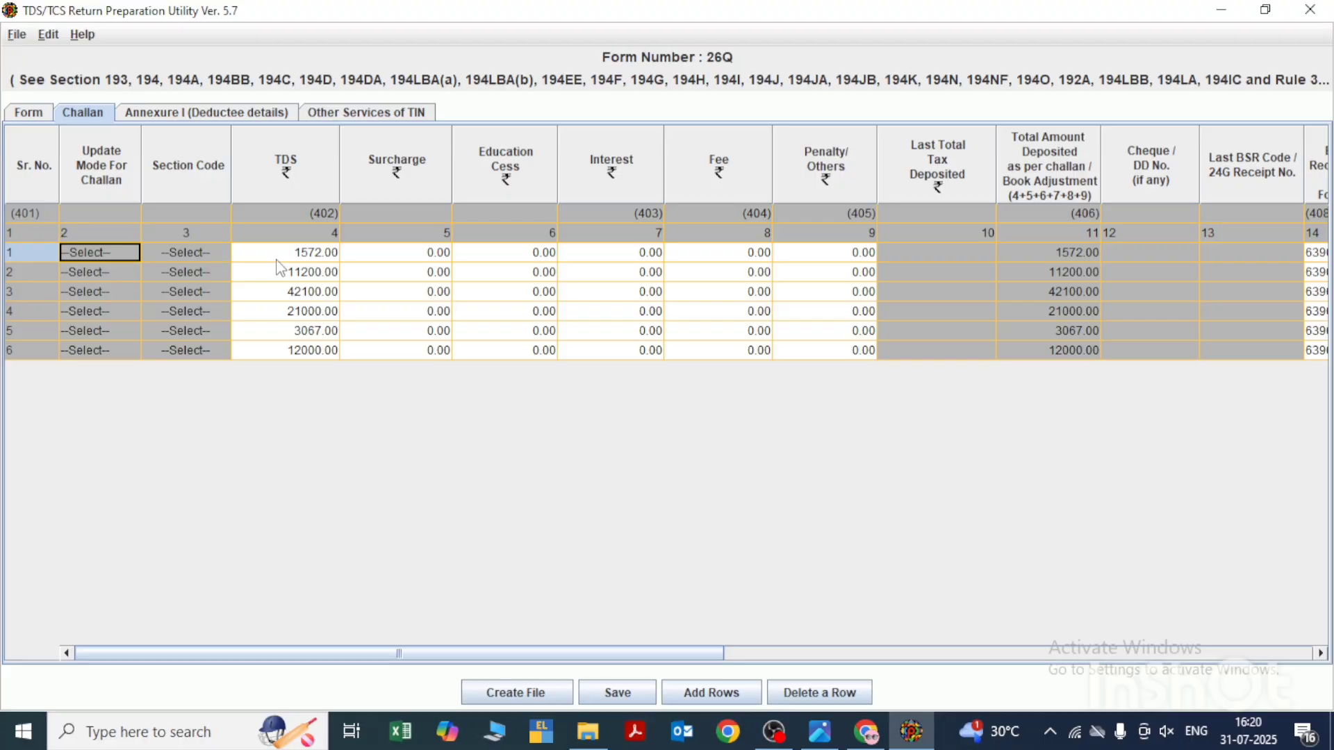
{"action": "key", "text": "Down"}
{"action": "key", "text": "Down"}
{"action": "key", "text": "Right"}
{"action": "key", "text": "Right"}
{"action": "key", "text": "Down"}
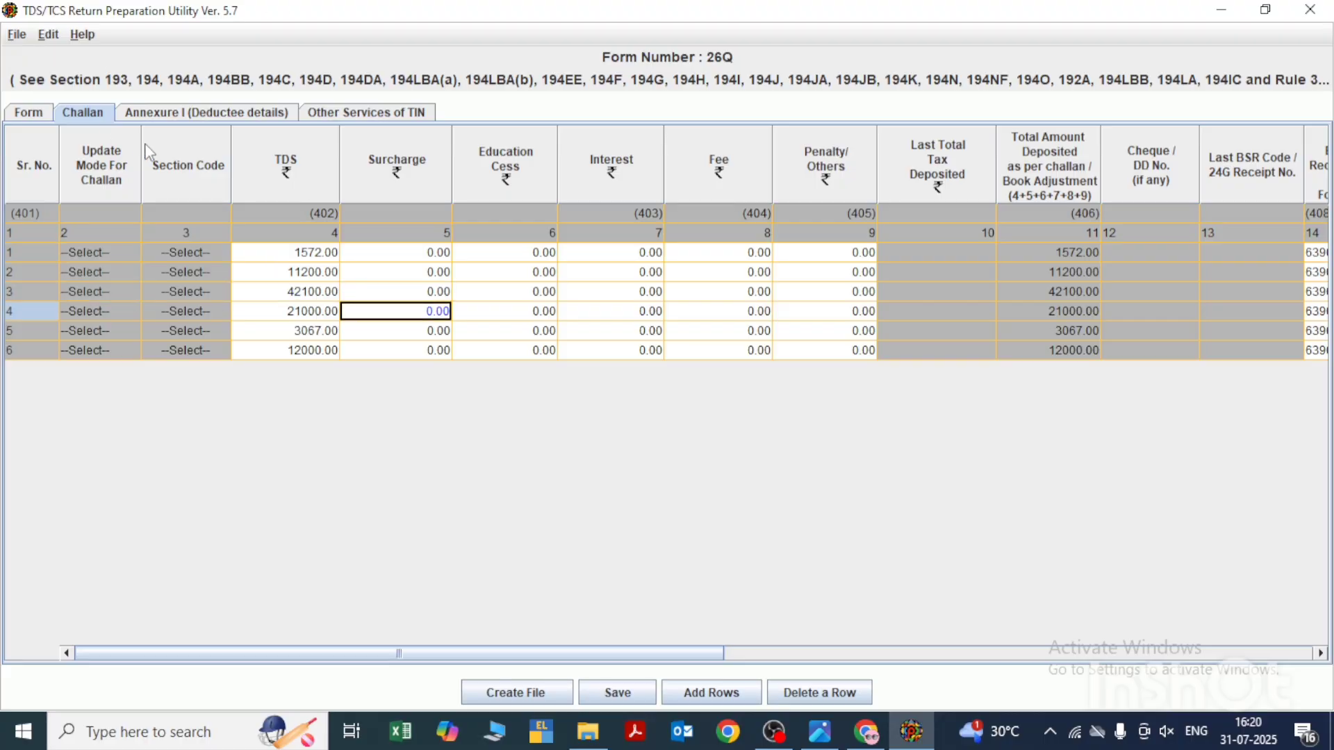
- Show the Annexure I deductee details and inspect the challan serial number choices for the first deductee row
{"action": "left_click", "coordinate": [178, 120]}
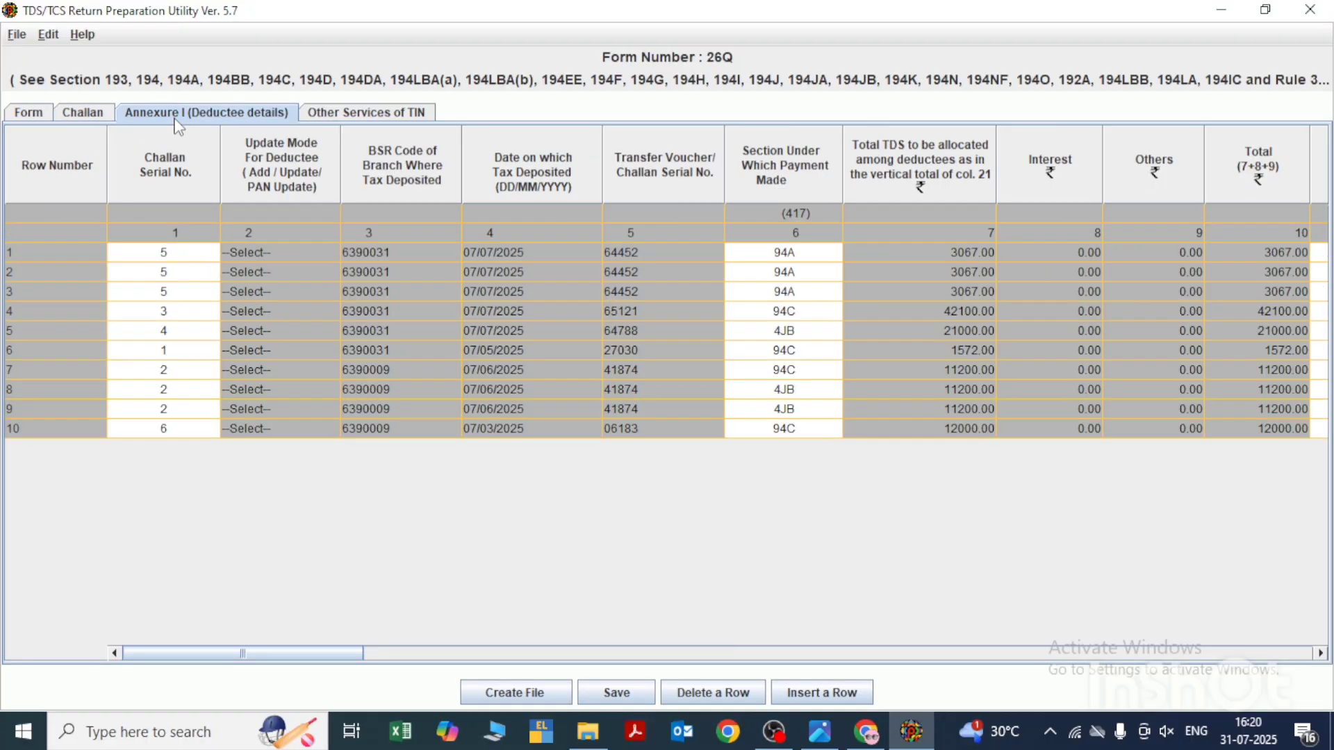
{"action": "left_click", "coordinate": [179, 257]}
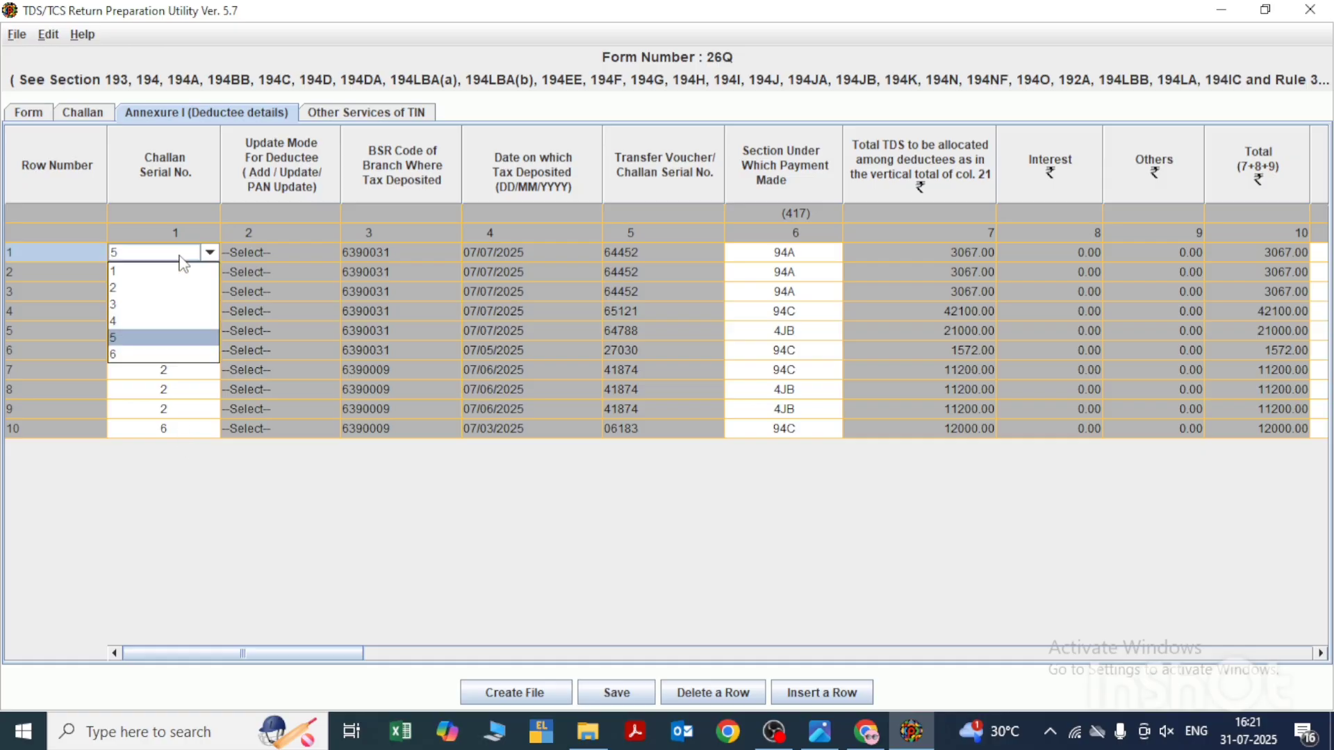
{"action": "left_click", "coordinate": [180, 257]}
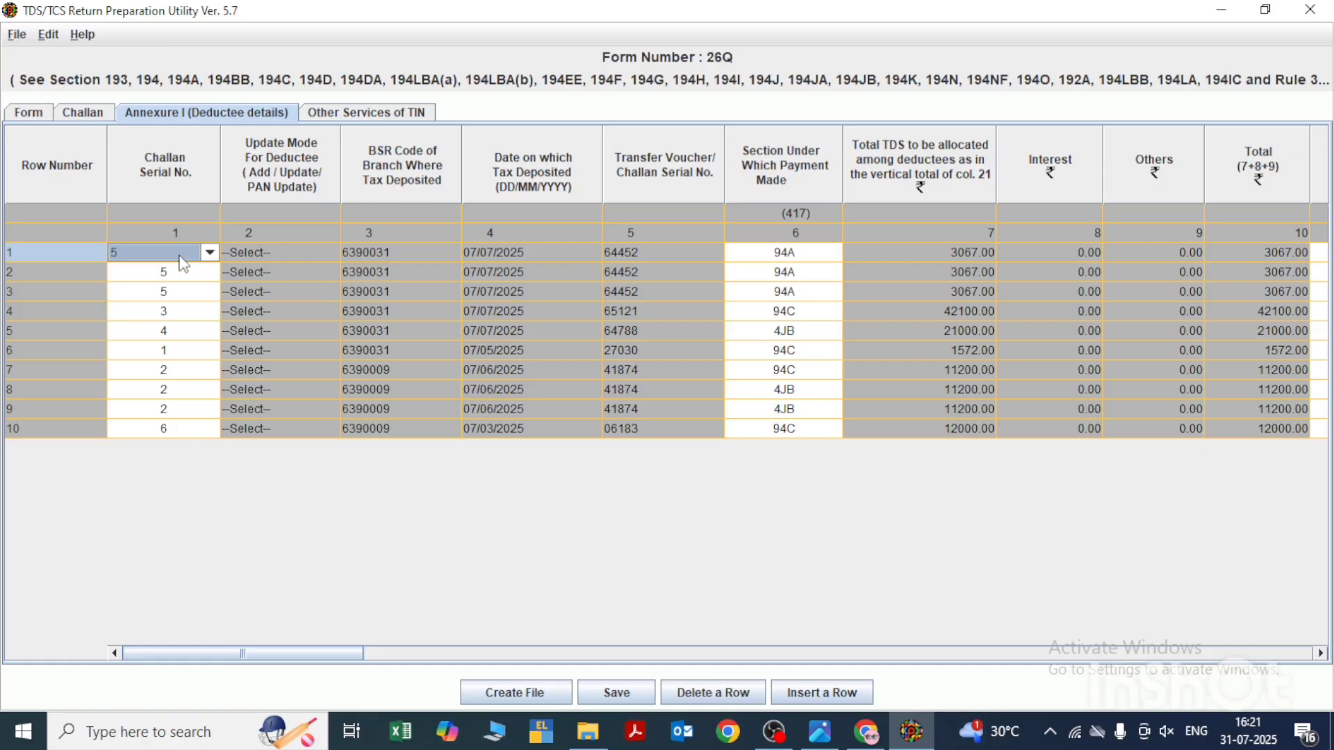
- Examine the challan serial numbers of the deductee rows down to row 10 and compare them with the challan details
{"action": "key", "text": "Down"}
{"action": "key", "text": "Down"}
{"action": "key", "text": "Down"}
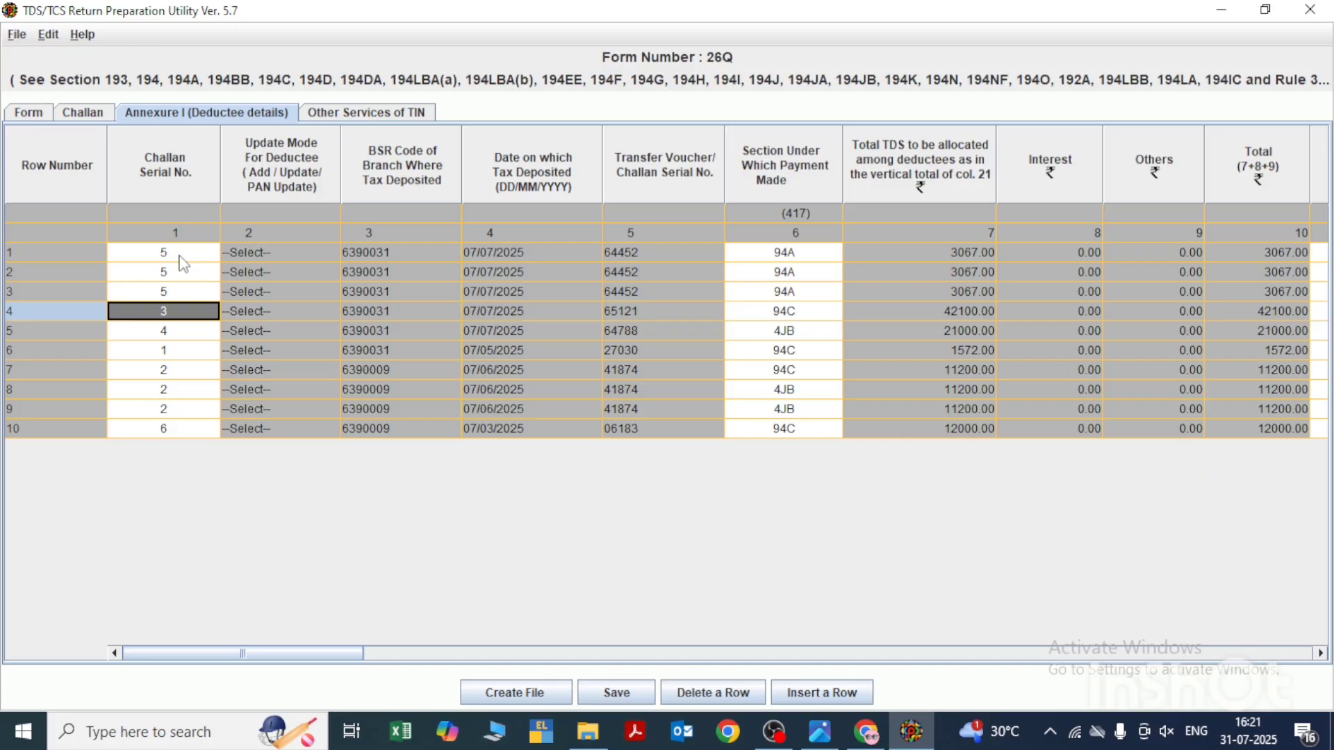
{"action": "key", "text": "Down"}
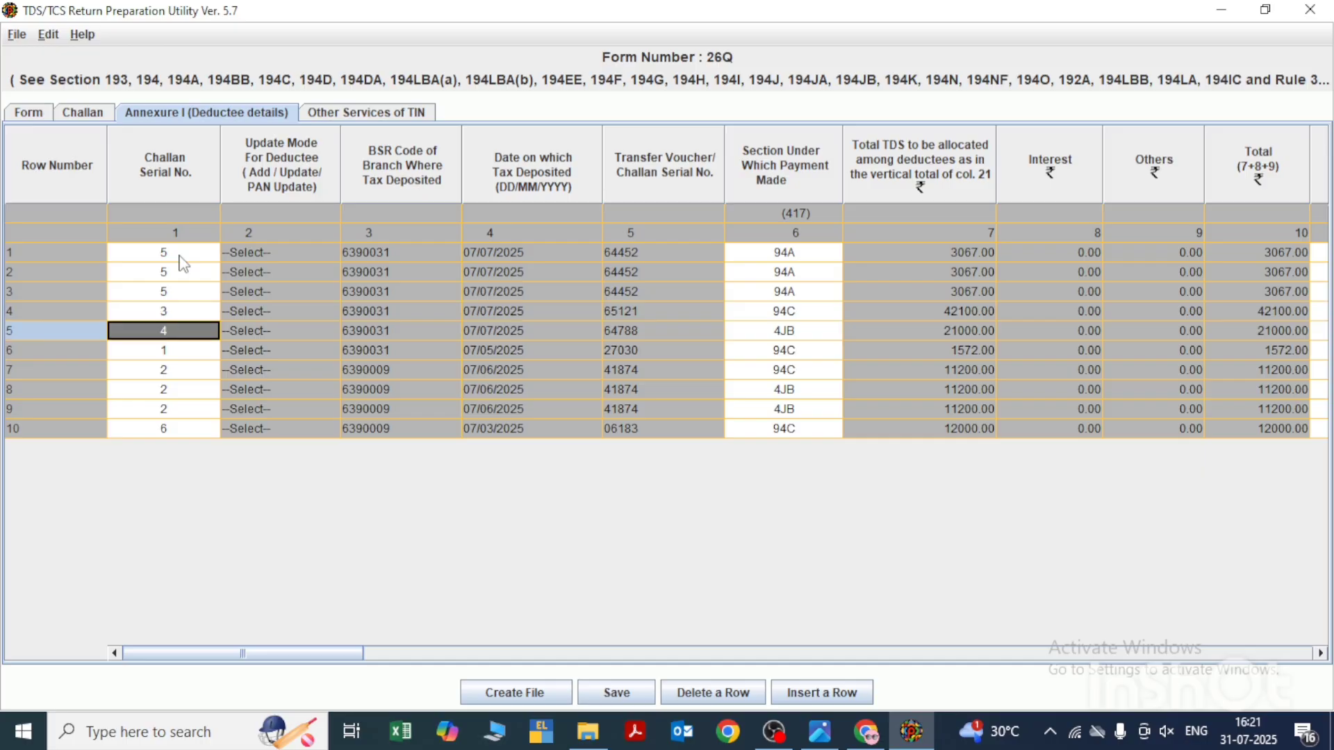
{"action": "key", "text": "Down"}
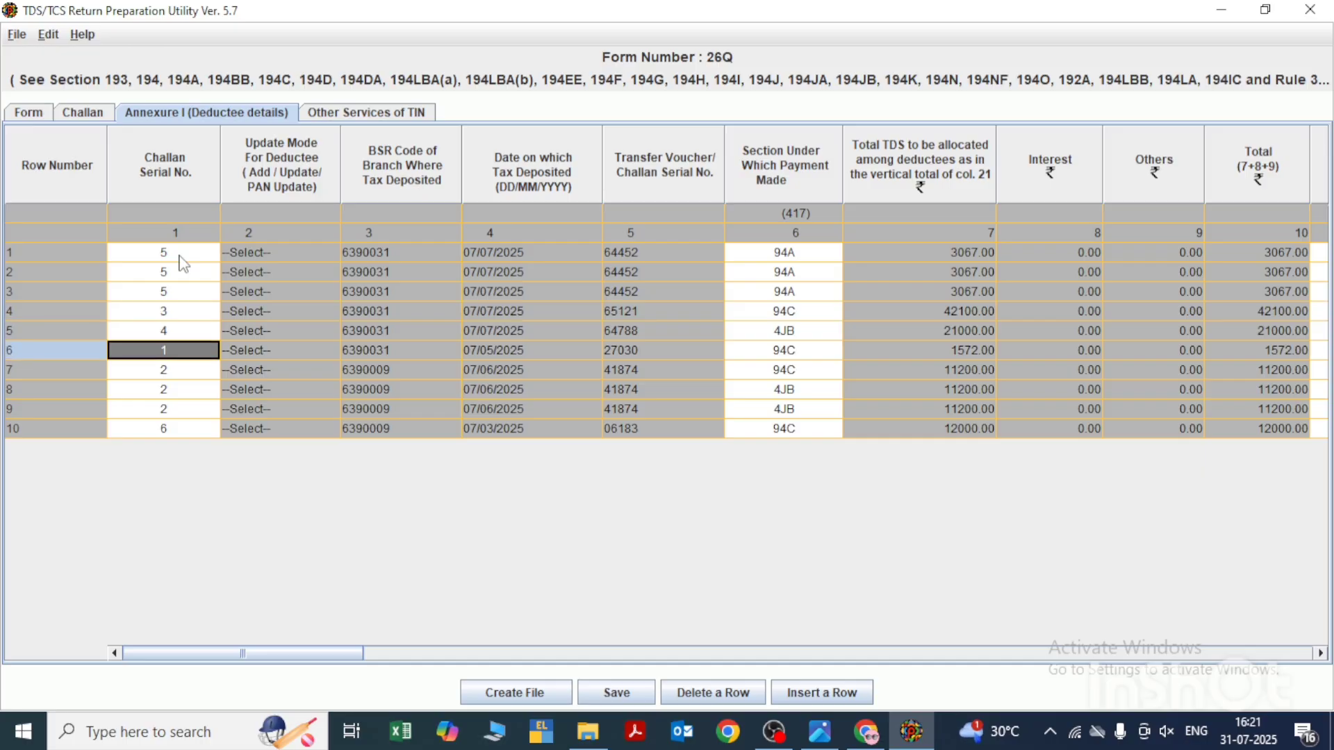
{"action": "key", "text": "Down"}
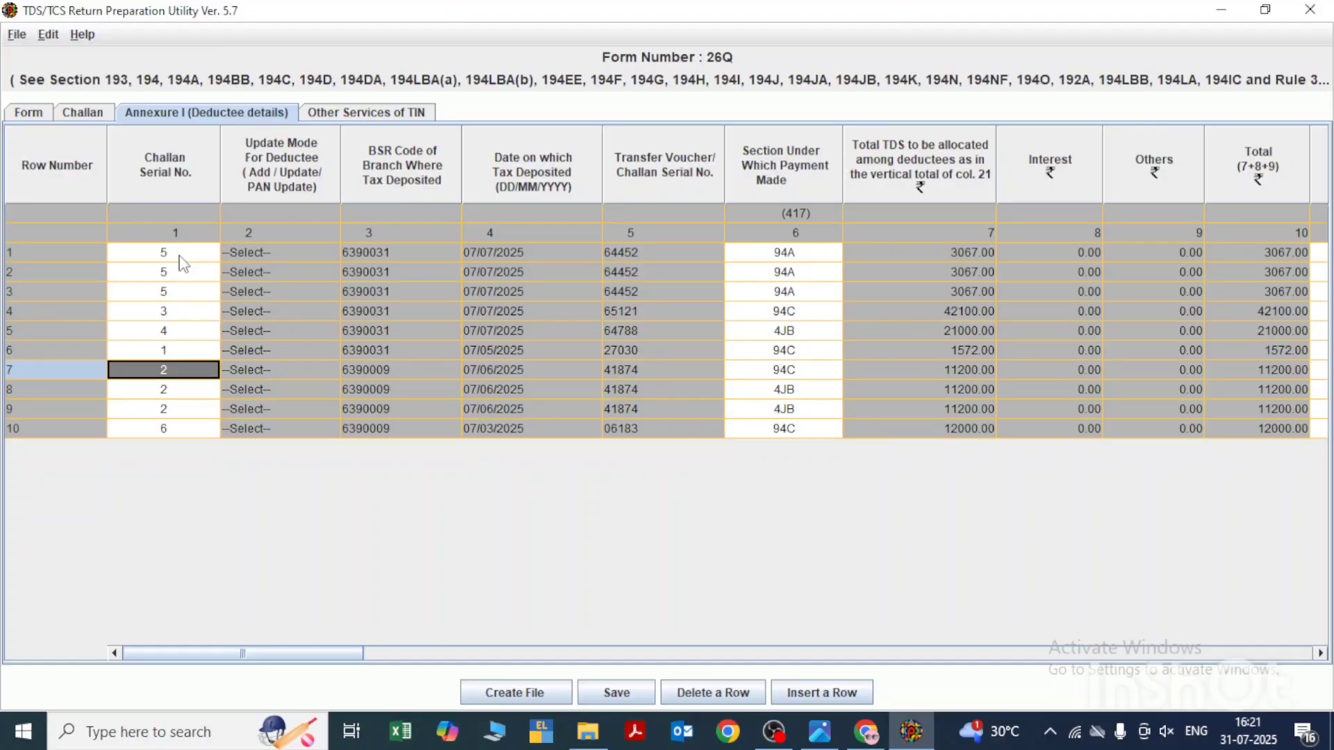
{"action": "key", "text": "Down"}
{"action": "key", "text": "Down"}
{"action": "key", "text": "Down"}
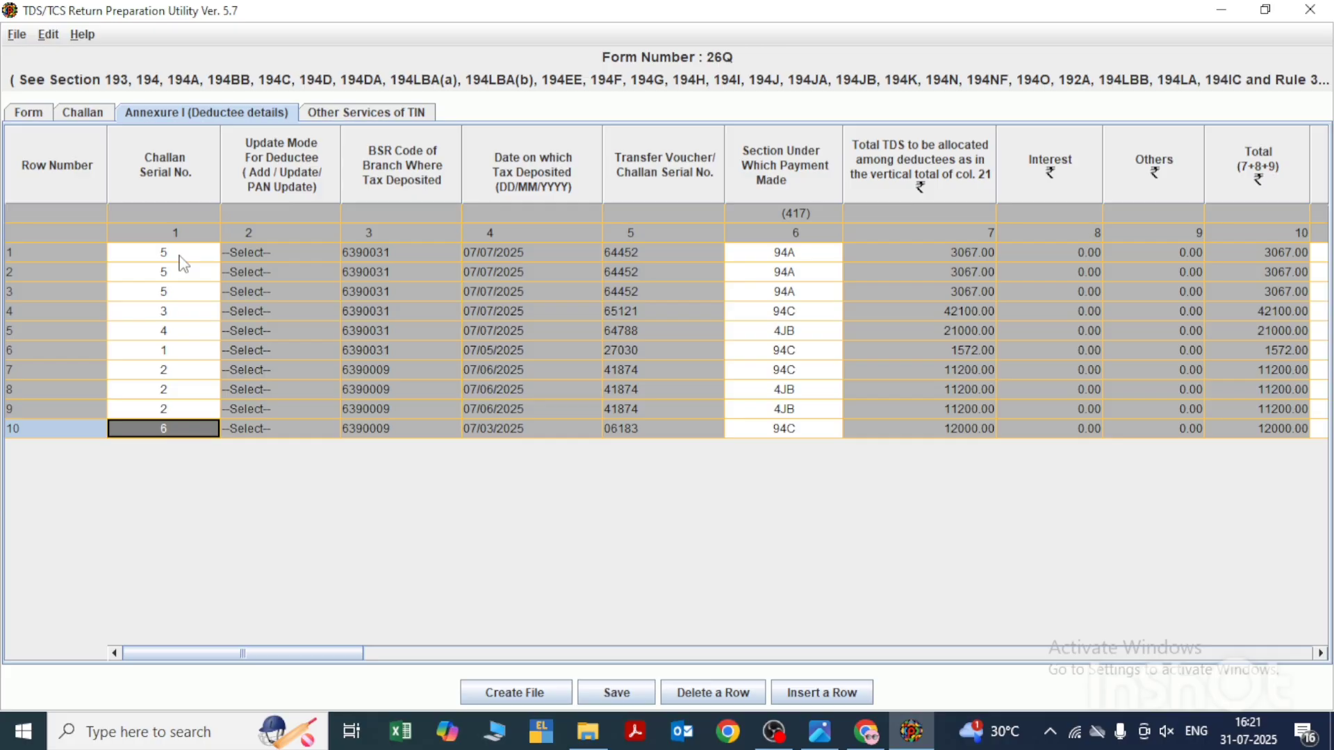
{"action": "left_click", "coordinate": [84, 112]}
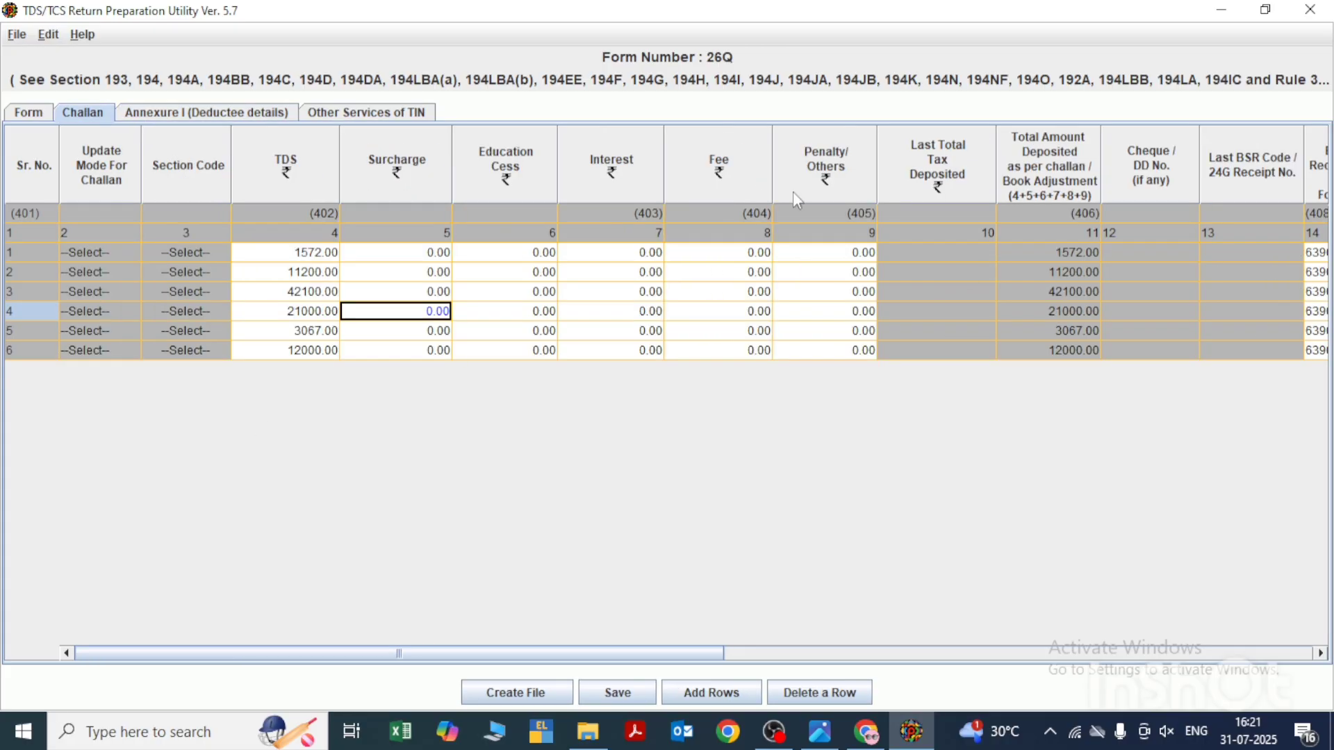
{"action": "left_click", "coordinate": [174, 114]}
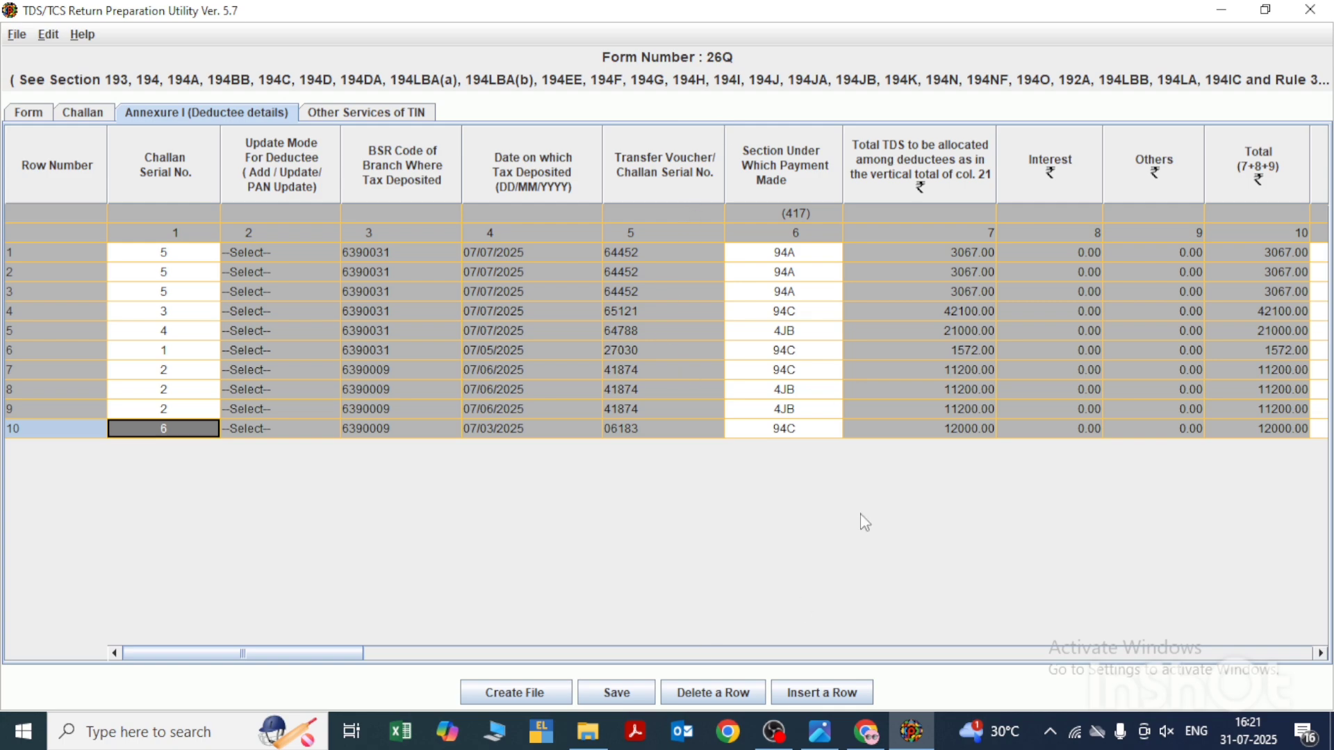
- View the paths required for creating the text/FVU file, including the challan input .csi file selection, then close the dialog
{"action": "left_click", "coordinate": [514, 703]}
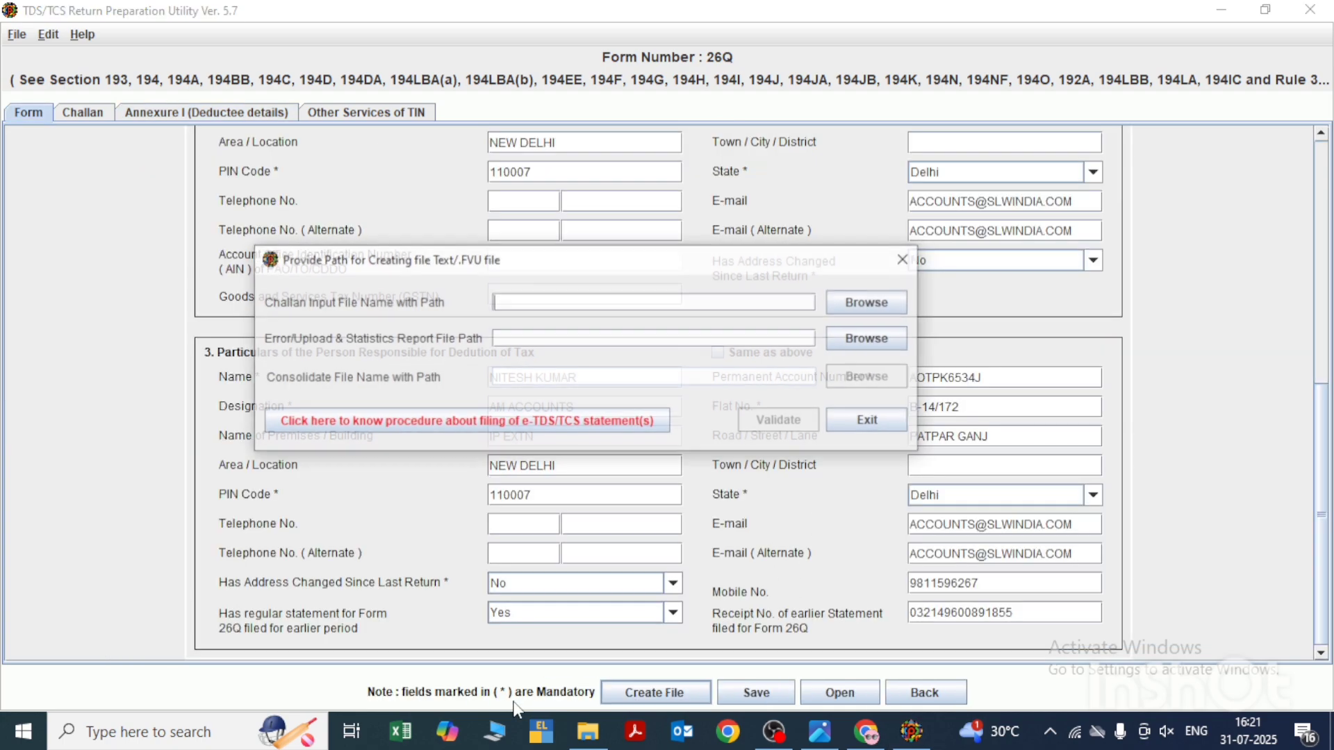
{"action": "left_click", "coordinate": [872, 310]}
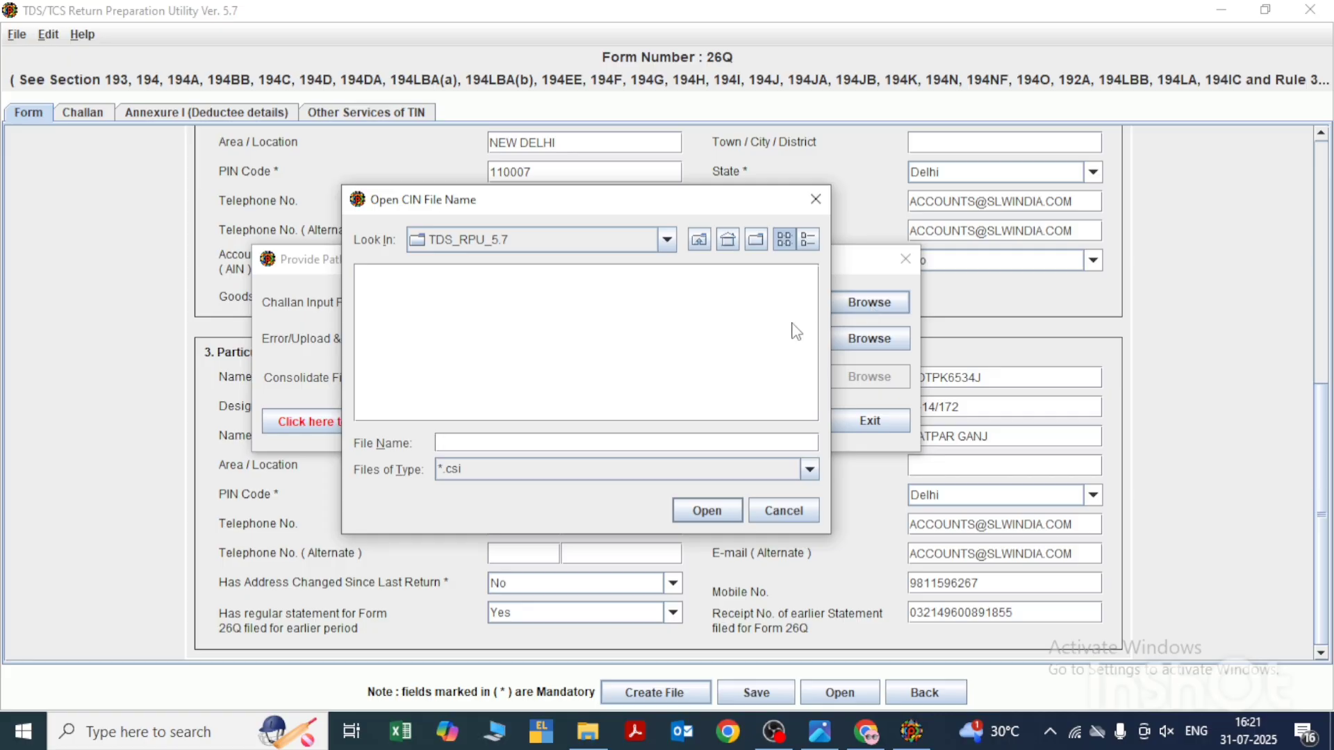
{"action": "left_click", "coordinate": [816, 200]}
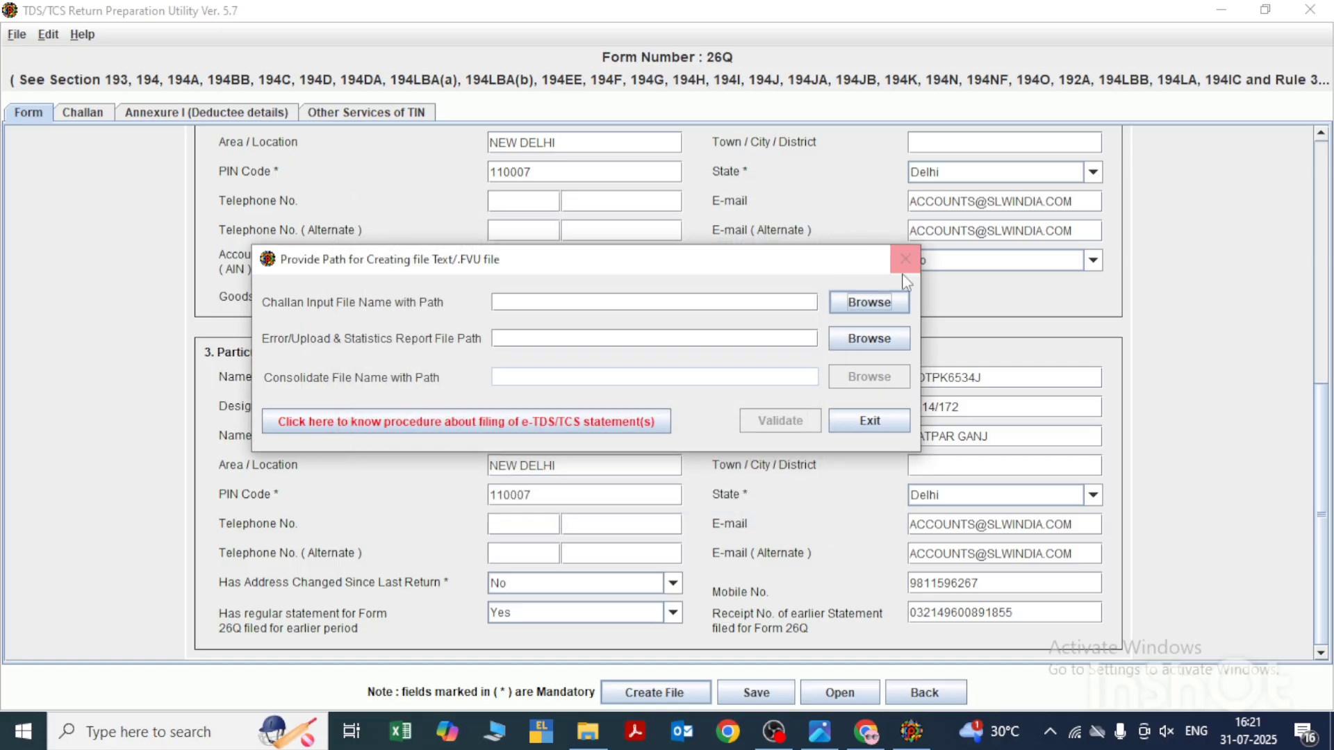
{"action": "left_click", "coordinate": [870, 304]}
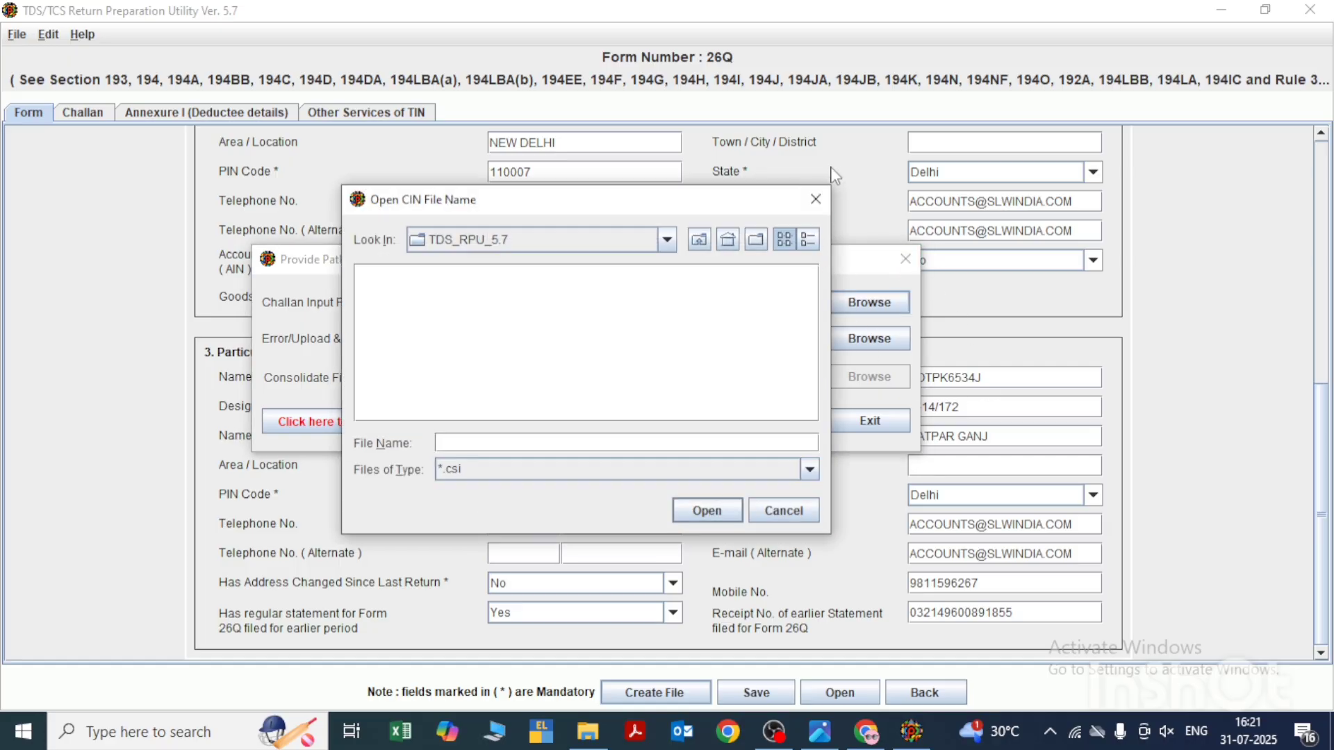
{"action": "left_click", "coordinate": [815, 201]}
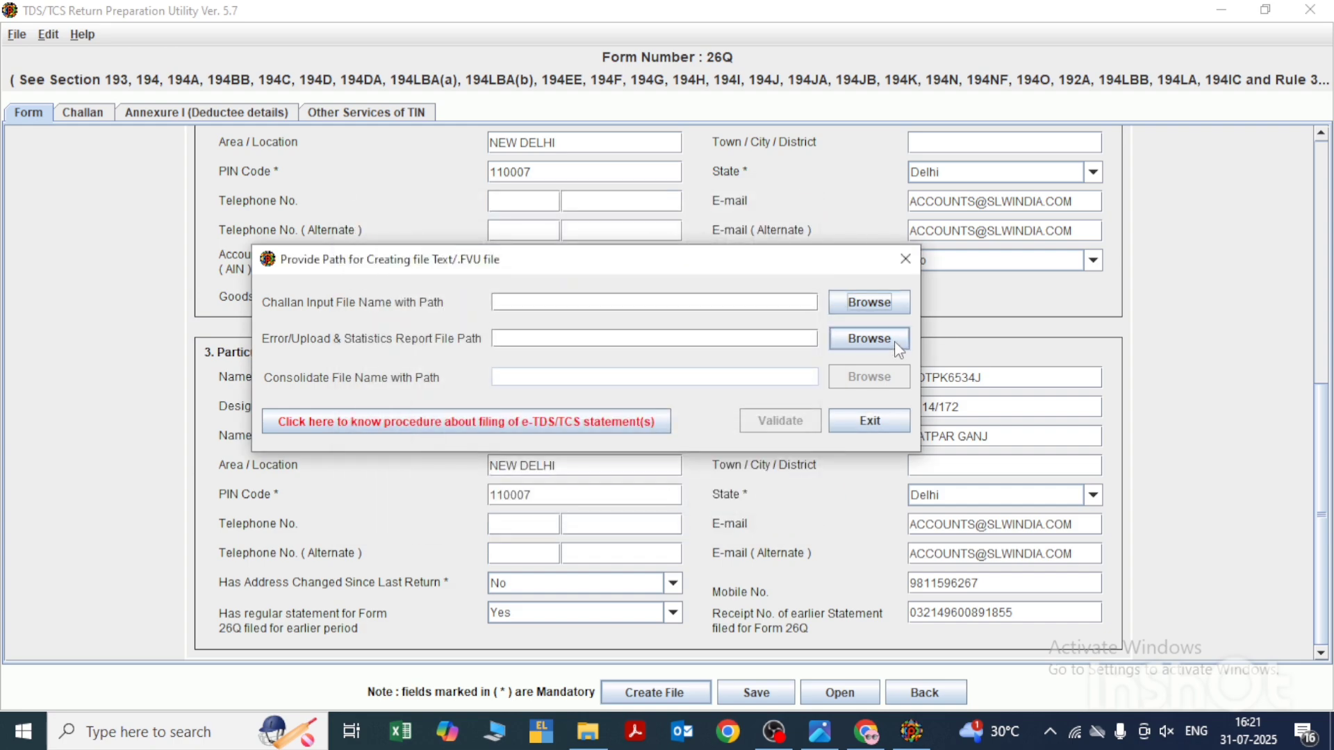
{"action": "left_click", "coordinate": [906, 260]}
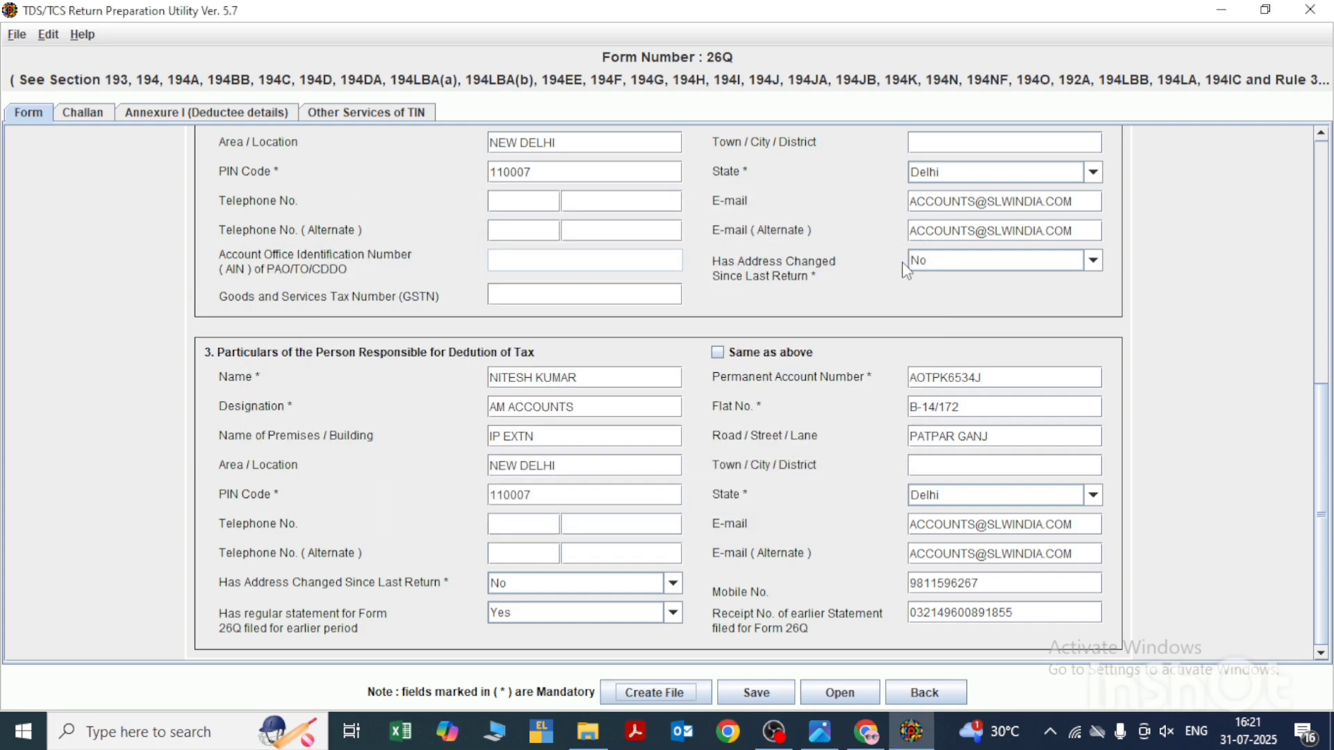
- Switch to File Explorer and go to Local Disk (D:)
{"action": "key", "text": "super+d"}
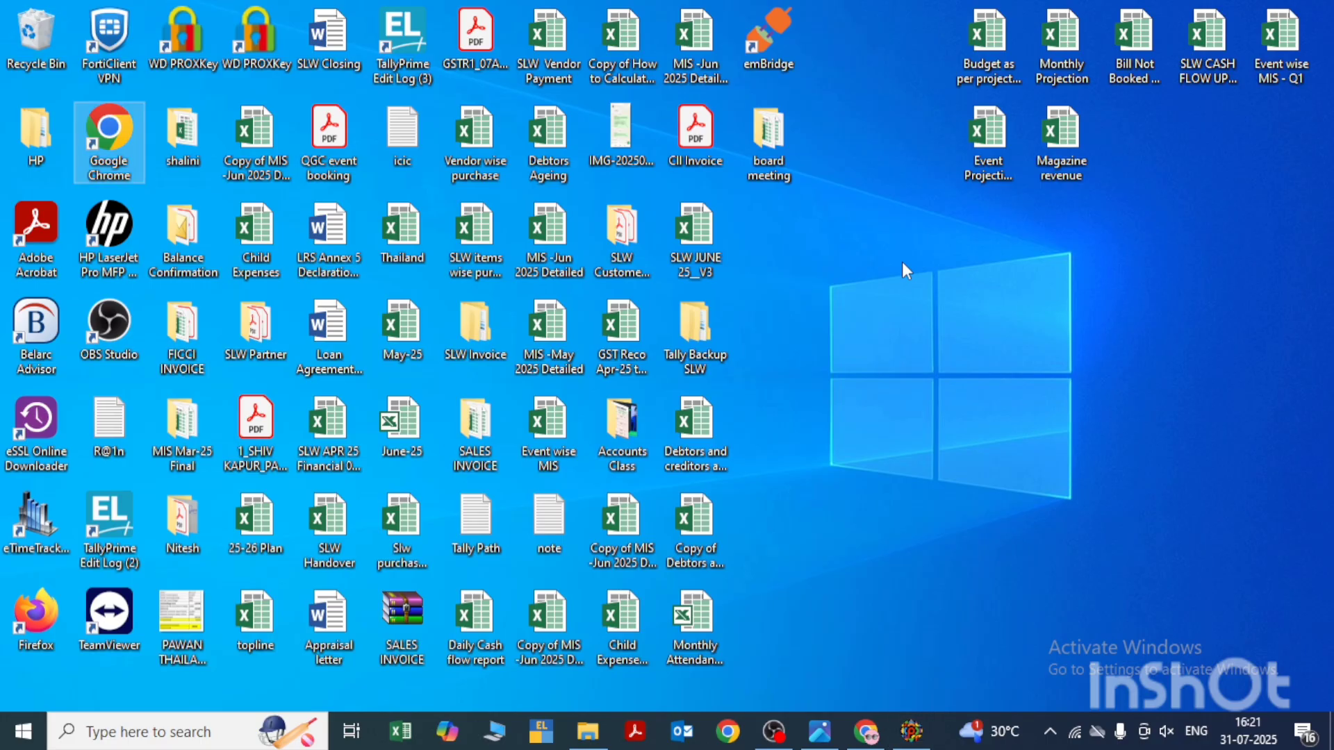
{"action": "key", "text": "alt+Tab"}
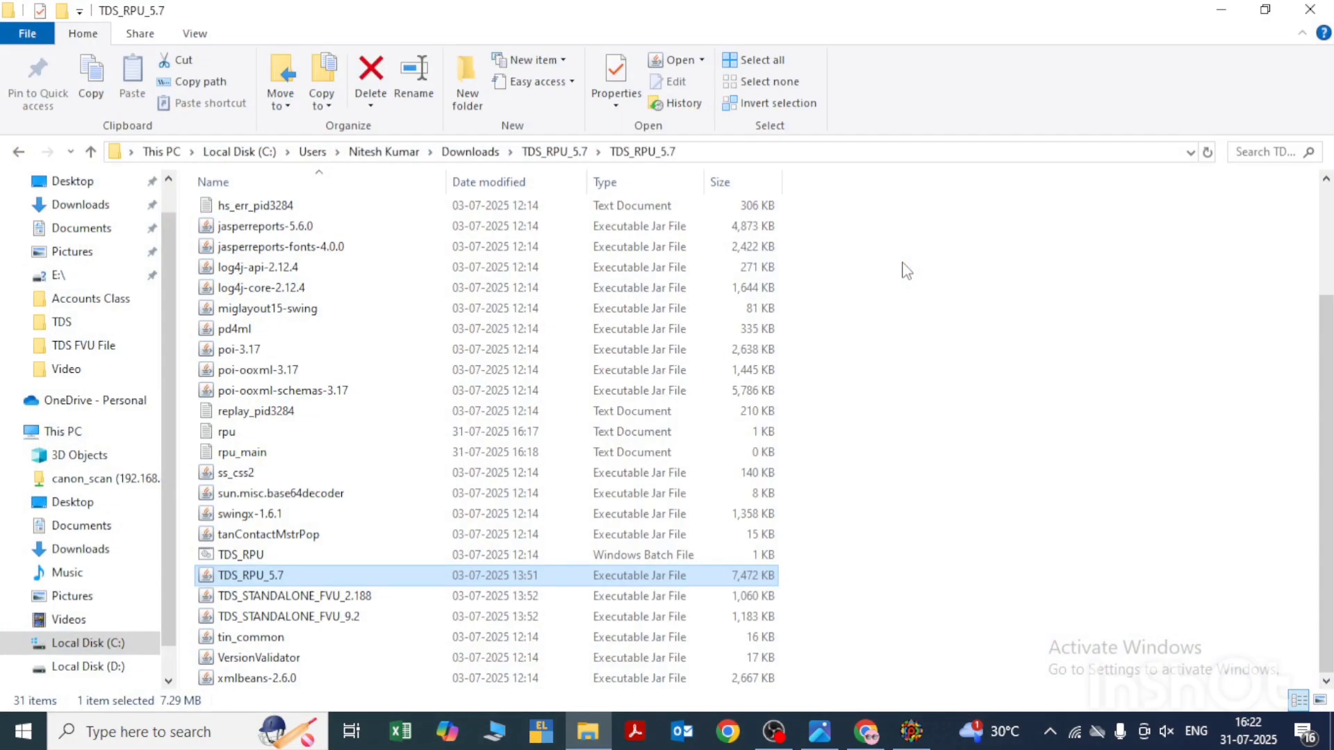
{"action": "key", "text": "alt+Up"}
{"action": "key", "text": "alt+Tab"}
{"action": "key", "text": "alt+Tab"}
{"action": "key", "text": "alt+Tab"}
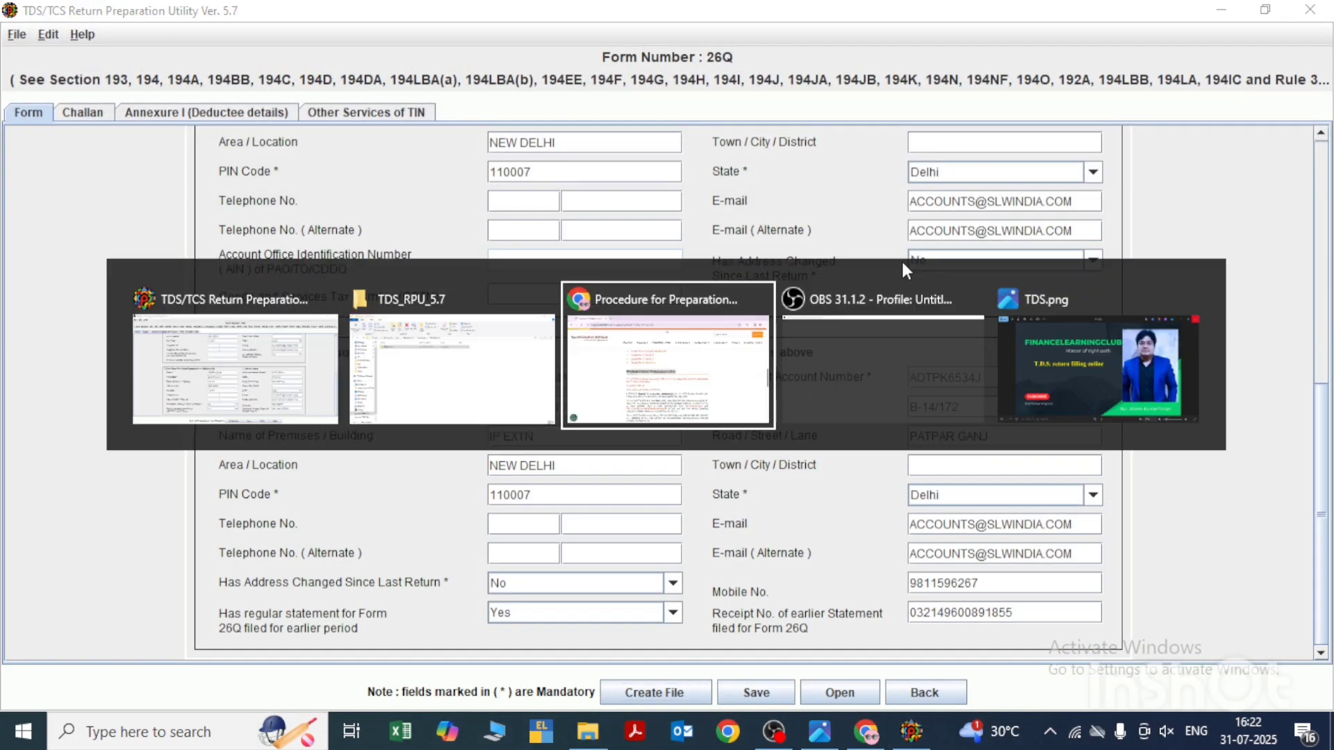
{"action": "key", "text": "alt+shift+Tab"}
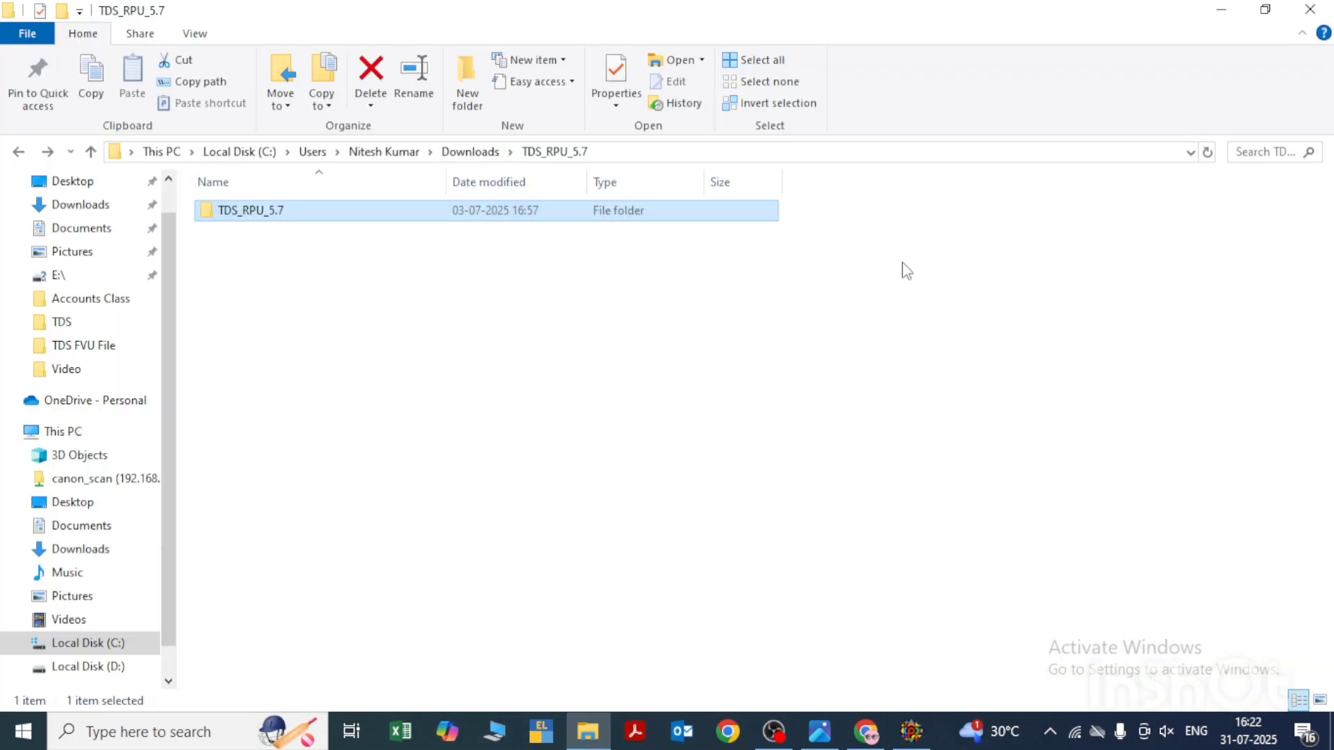
{"action": "left_click", "coordinate": [688, 153]}
{"action": "type", "text": "d"}
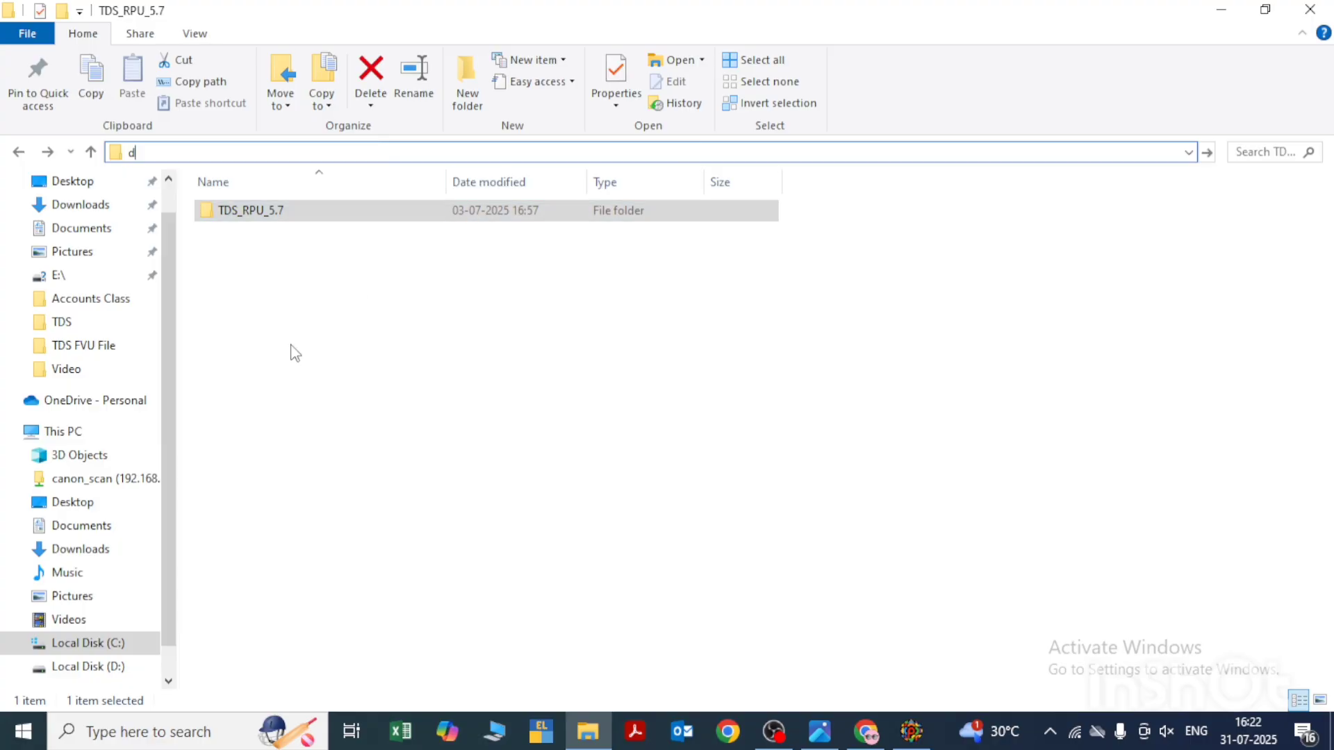
{"action": "key", "text": "Return"}
- Open the SLW Media Pvt. Ltd folder inside the BLS data folder on drive D
{"action": "type", "text": "cf"}
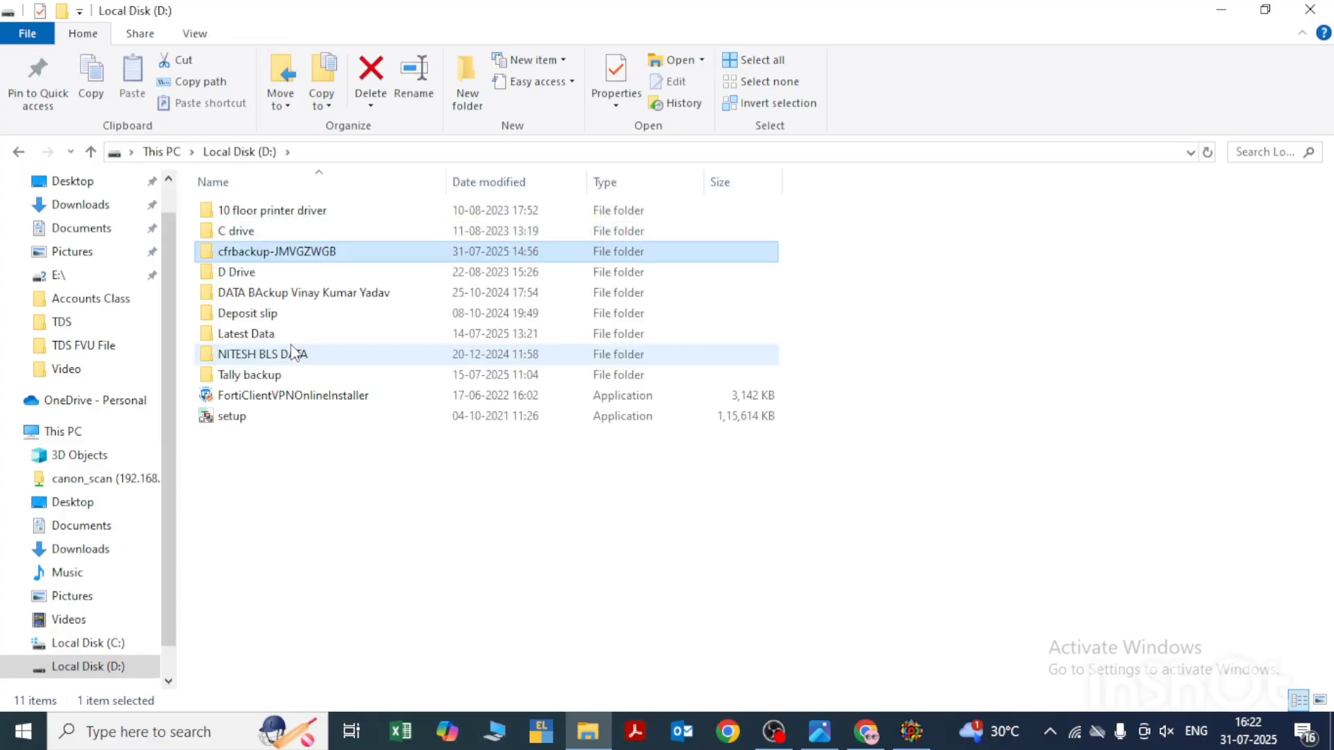
{"action": "key", "text": "Down"}
{"action": "key", "text": "Down"}
{"action": "key", "text": "Down"}
{"action": "key", "text": "Down"}
{"action": "key", "text": "Down"}
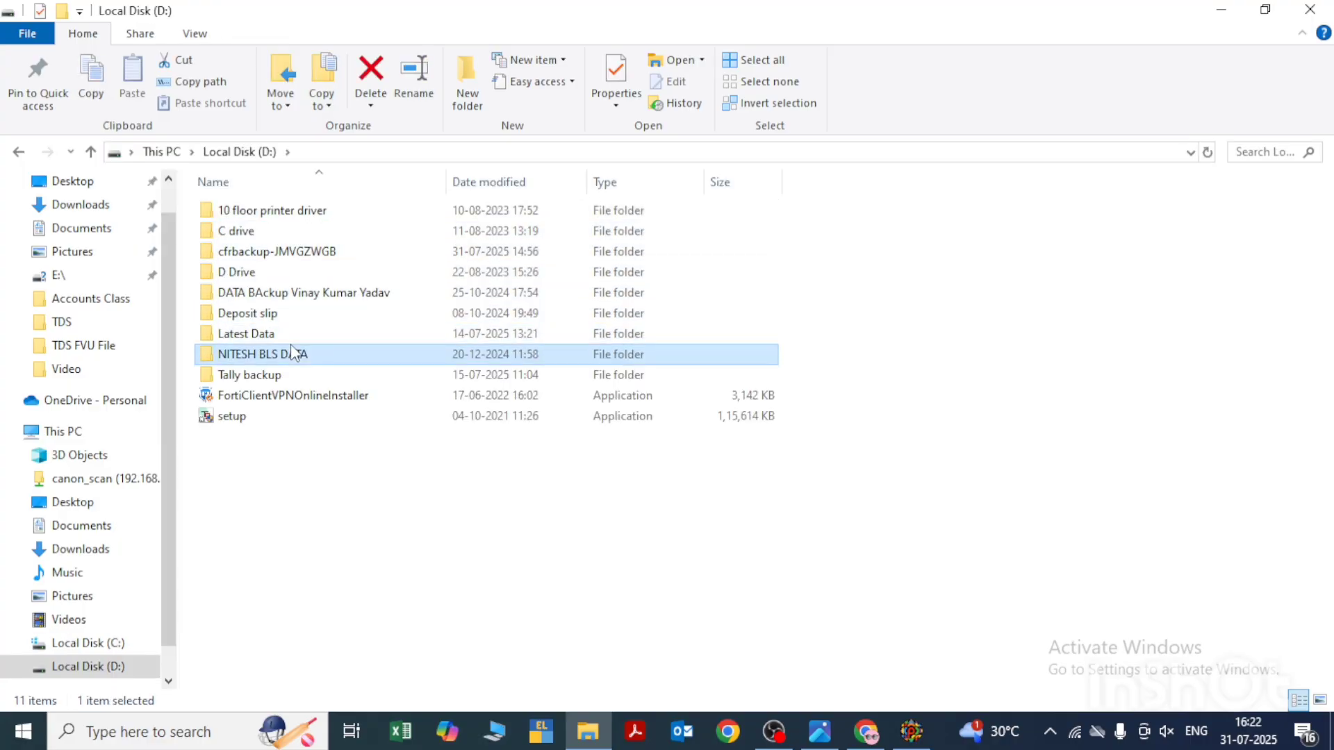
{"action": "key", "text": "Down"}
{"action": "key", "text": "Up"}
{"action": "key", "text": "Return"}
{"action": "key", "text": "Down"}
{"action": "key", "text": "Down"}
- Open the TDS folder inside SLW Media Pvt. Ltd
{"action": "key", "text": "Down"}
{"action": "key", "text": "Return"}
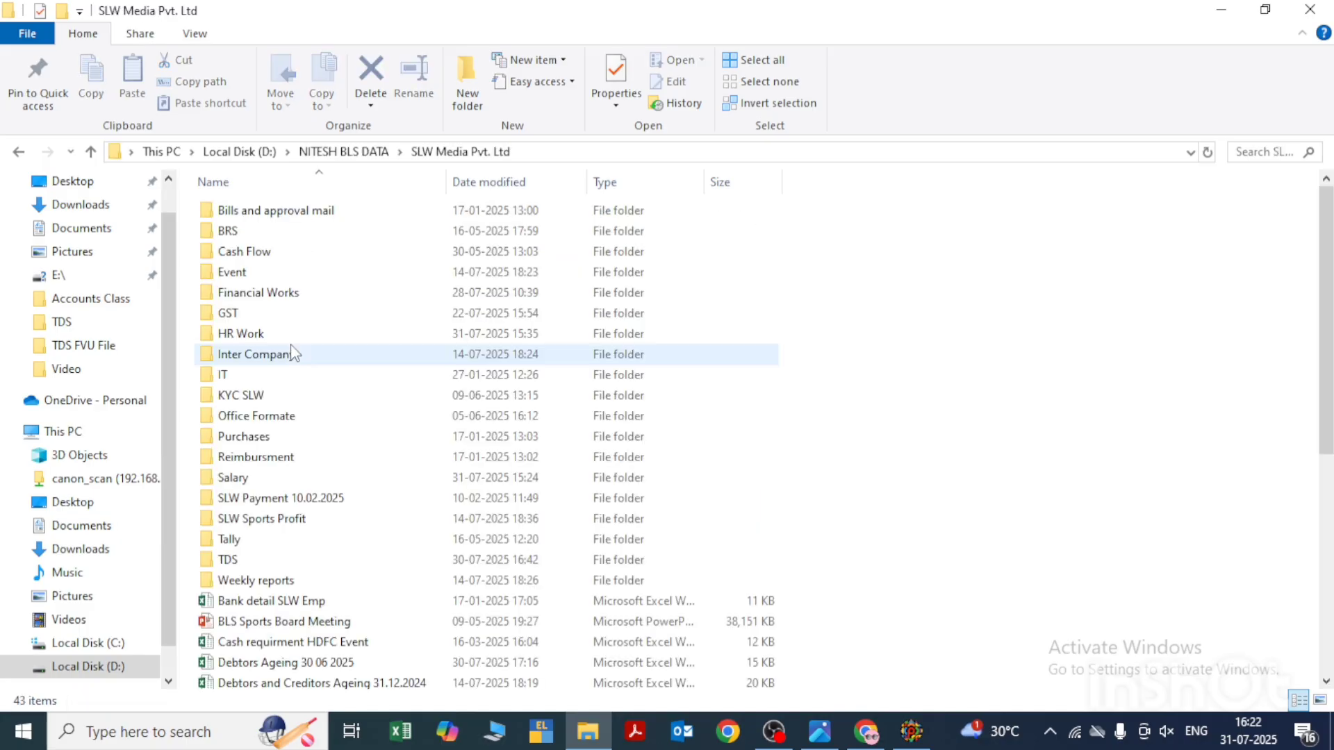
{"action": "key", "text": "Down"}
{"action": "key", "text": "Down"}
{"action": "key", "text": "Down"}
{"action": "key", "text": "Down"}
{"action": "key", "text": "Down"}
{"action": "key", "text": "Down"}
{"action": "key", "text": "Down"}
{"action": "key", "text": "Down"}
{"action": "key", "text": "Down"}
{"action": "key", "text": "Down"}
{"action": "key", "text": "Down"}
{"action": "key", "text": "Down"}
{"action": "key", "text": "Down"}
{"action": "key", "text": "Down"}
{"action": "key", "text": "Down"}
{"action": "key", "text": "Down"}
{"action": "key", "text": "Down"}
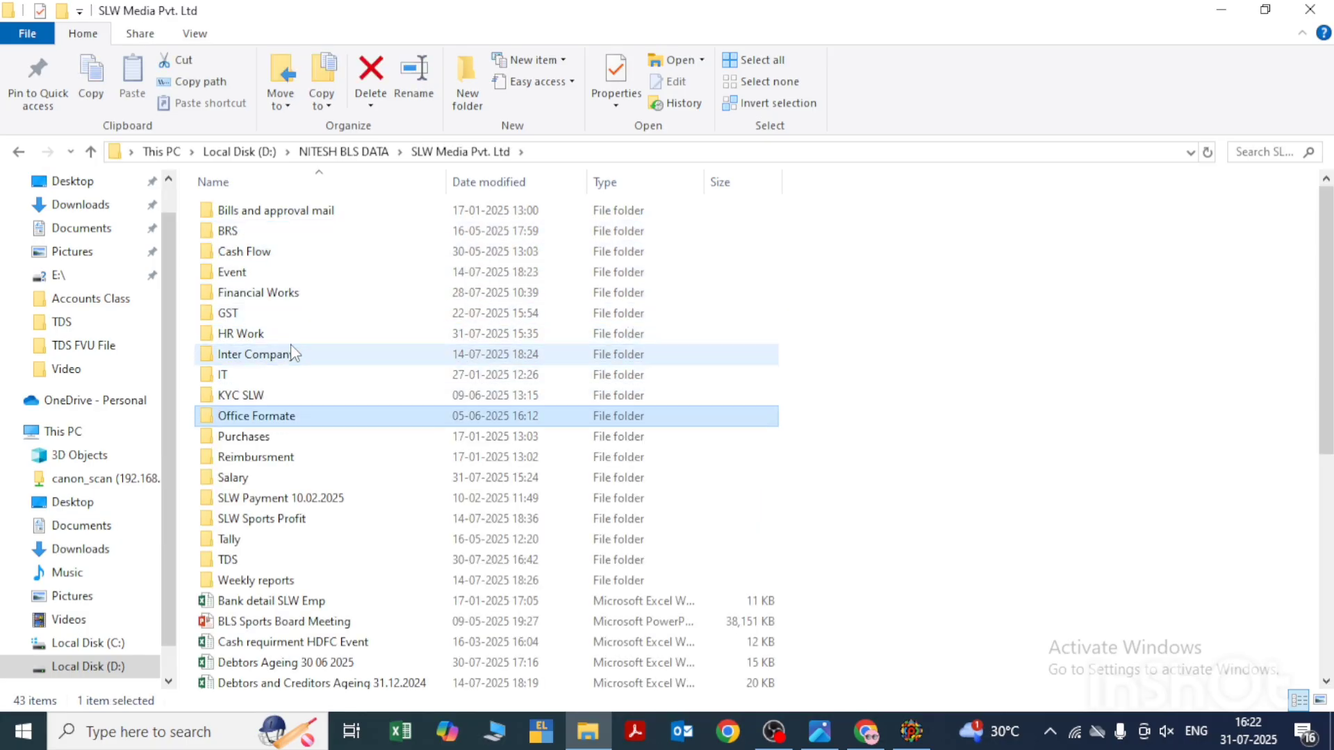
{"action": "key", "text": "Return"}
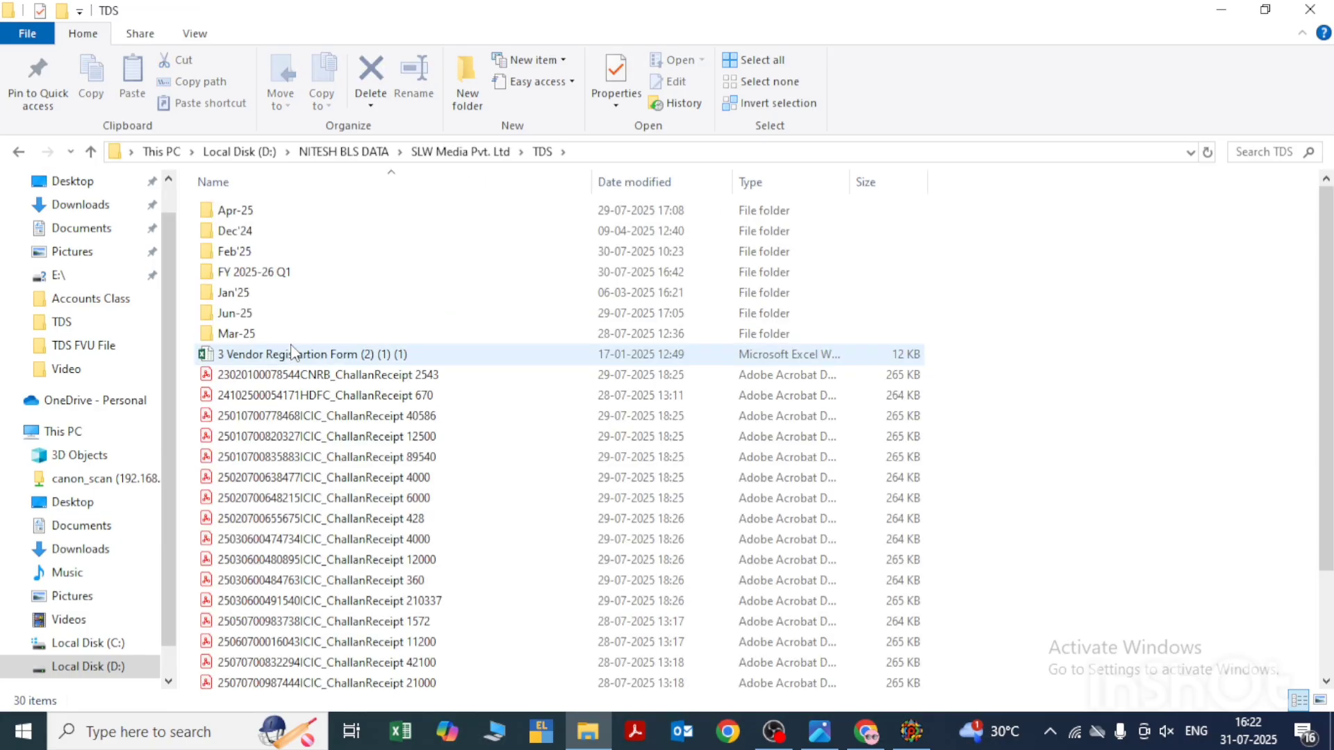
- Open the 30.07.2025 folder inside FY 2025-26 Q1, TDS FVU File
{"action": "key", "text": "Down"}
{"action": "key", "text": "Down"}
{"action": "key", "text": "Down"}
{"action": "key", "text": "Return"}
{"action": "key", "text": "Down"}
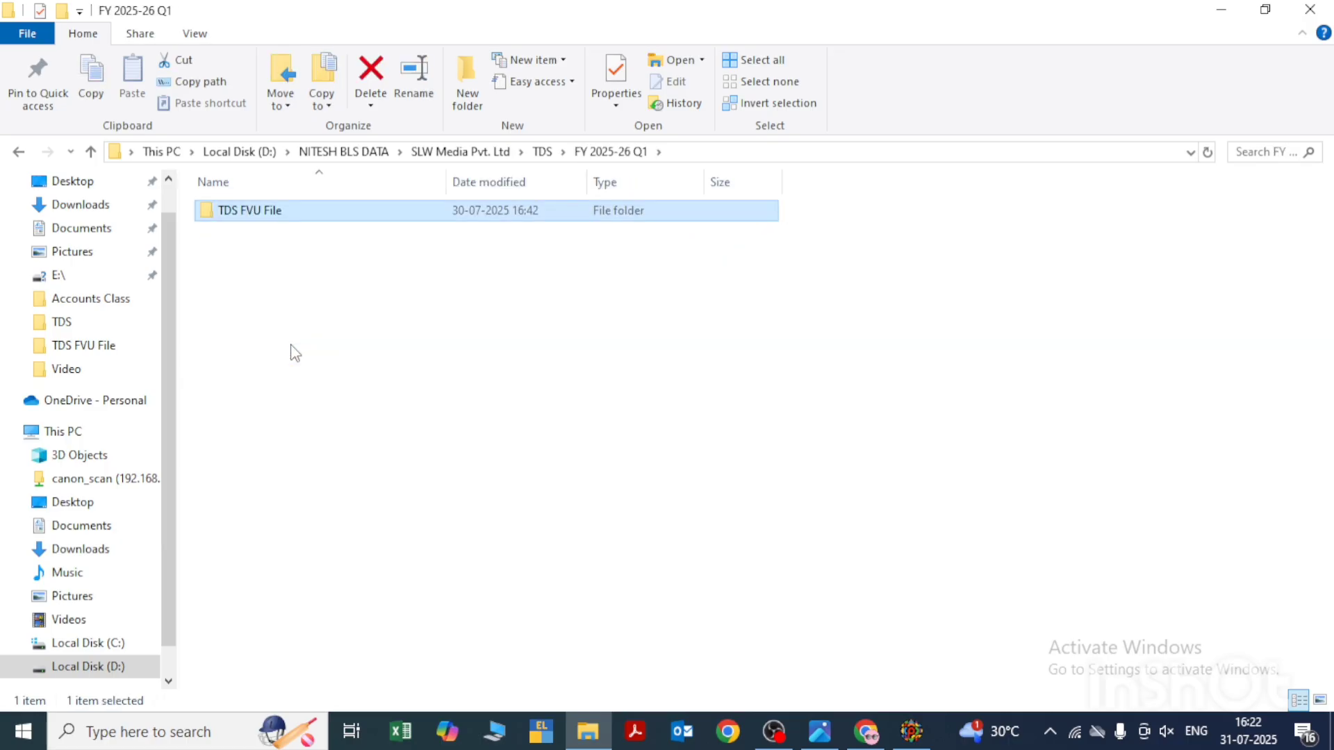
{"action": "key", "text": "Return"}
- Check the generated 26QRQ1.err and 26QRQ1.fvu files in the 30.07.2025 folder
{"action": "key", "text": "Down"}
{"action": "key", "text": "Down"}
{"action": "key", "text": "Return"}
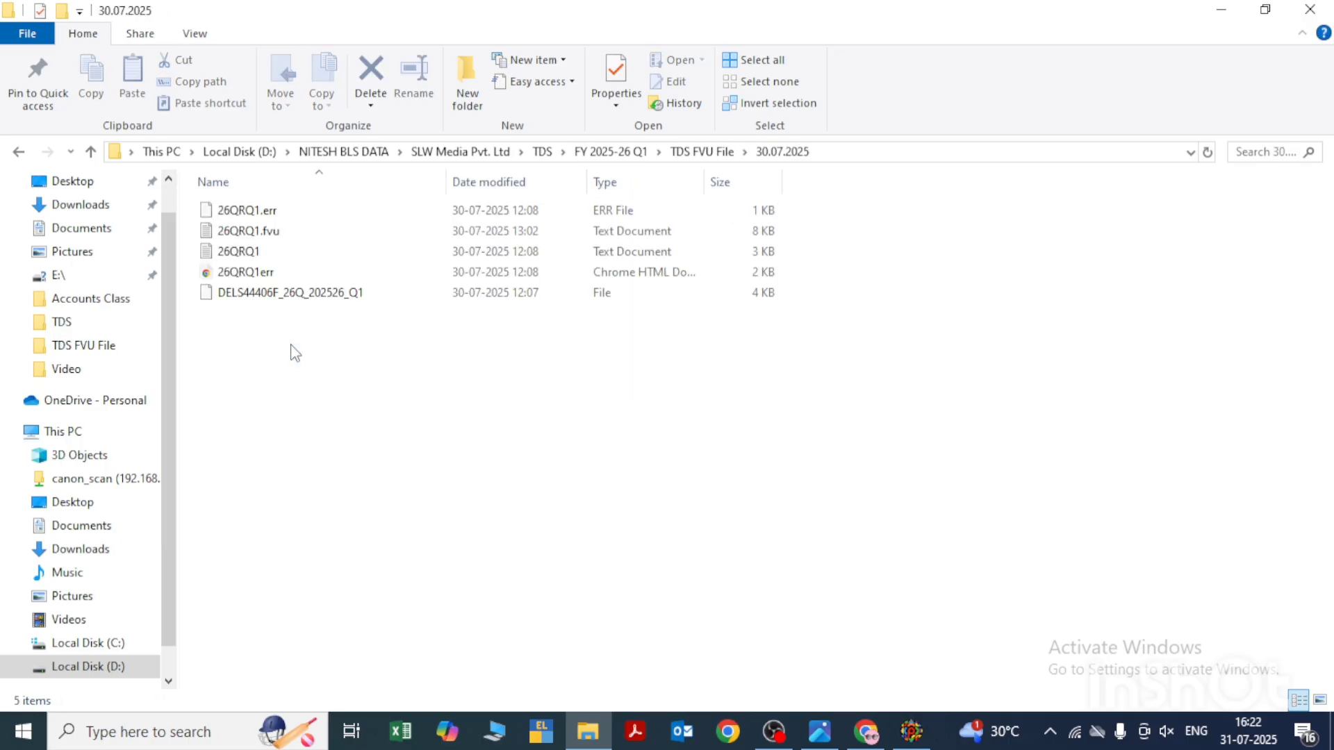
{"action": "key", "text": "Down"}
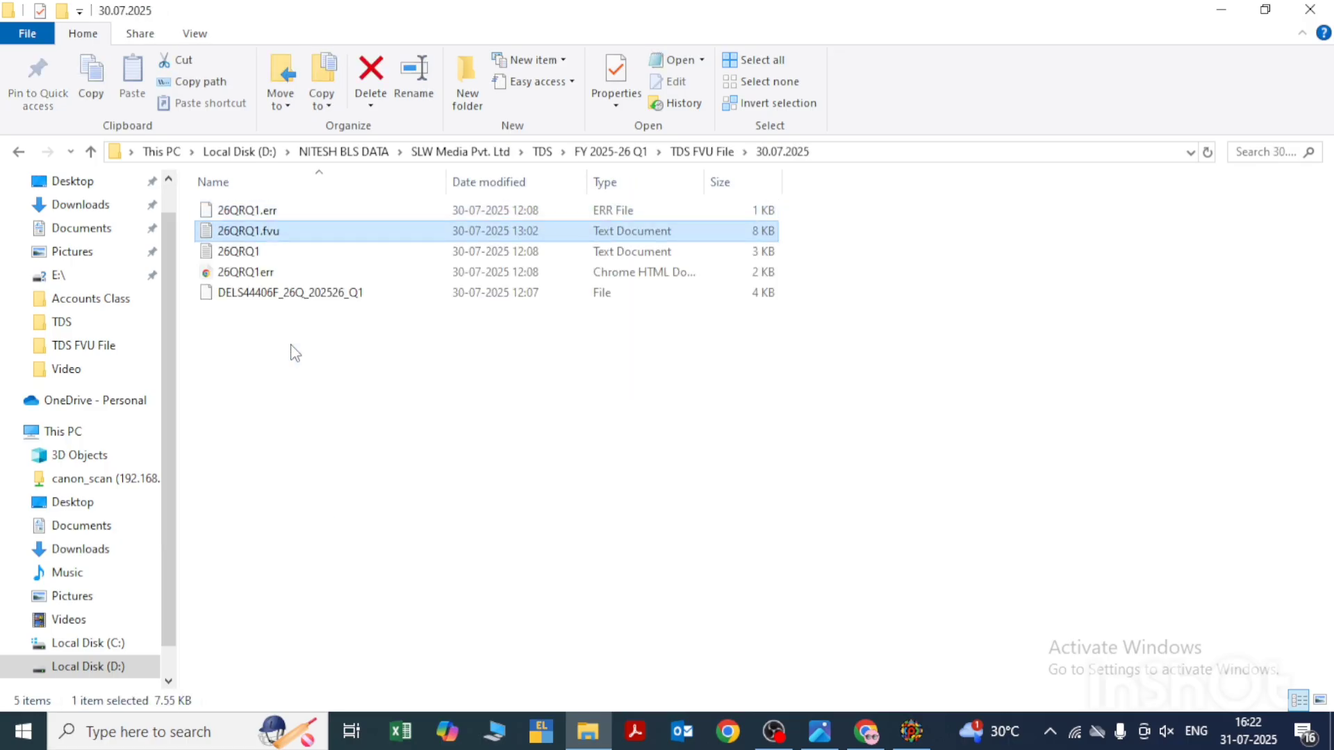
{"action": "key", "text": "Up"}
{"action": "key", "text": "Down"}
{"action": "key", "text": "Up"}
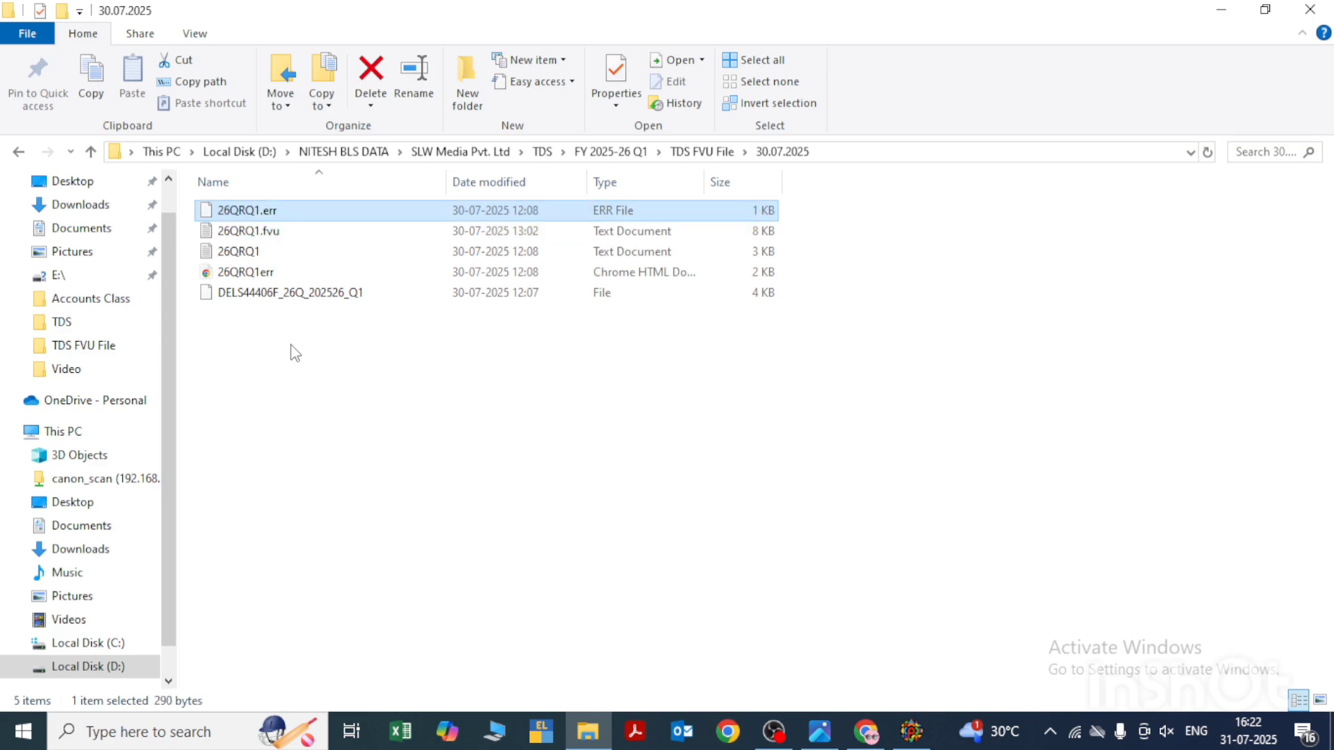
{"action": "key", "text": "Down"}
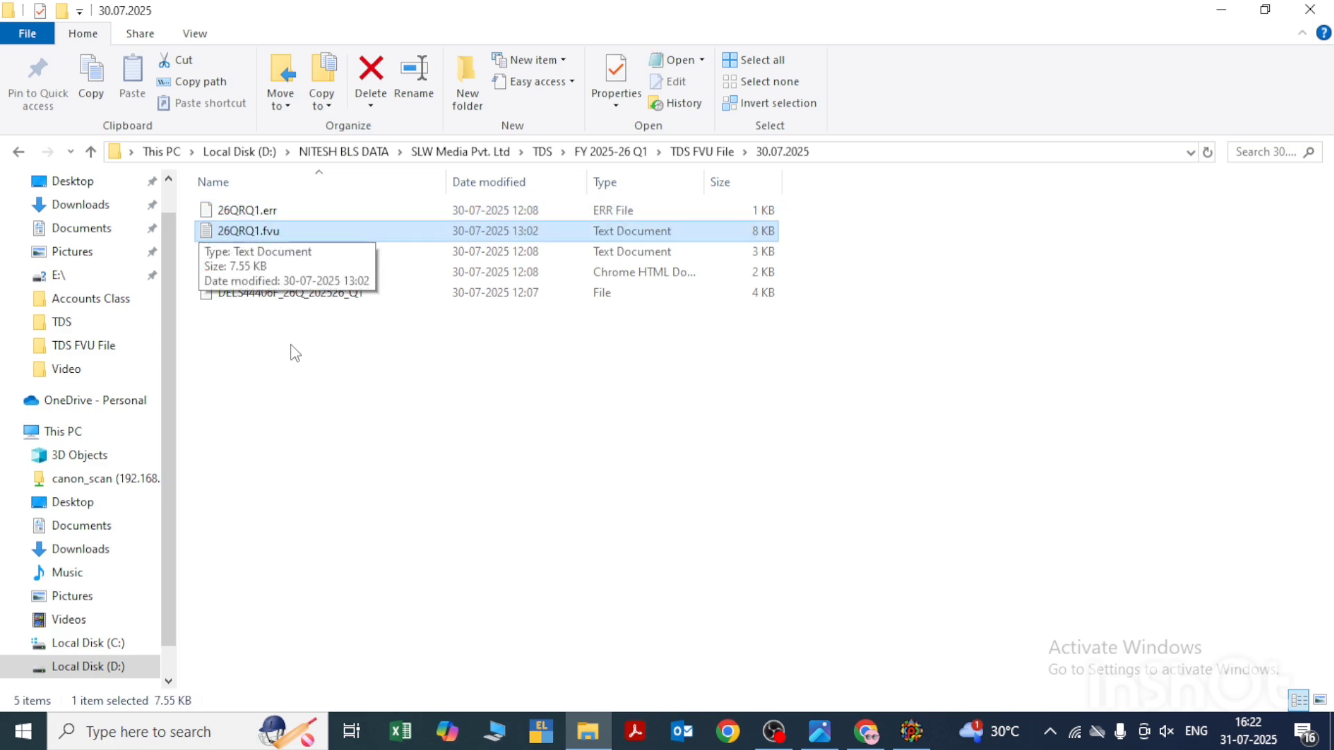
{"action": "key", "text": "Up"}
- Check the 26QRQ1.fvu file in the OK folder inside TDS FVU File
{"action": "key", "text": "BackSpace"}
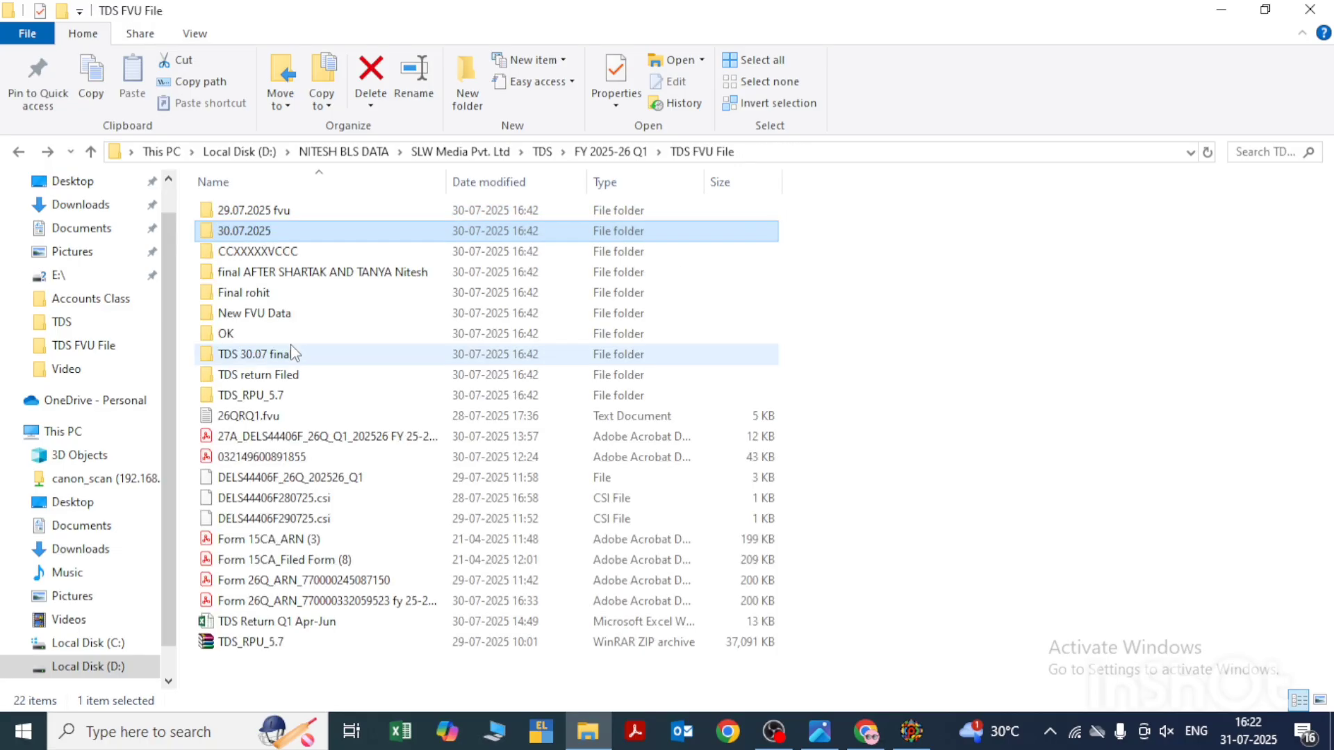
{"action": "key", "text": "Down"}
{"action": "key", "text": "Down"}
{"action": "key", "text": "Down"}
{"action": "key", "text": "Down"}
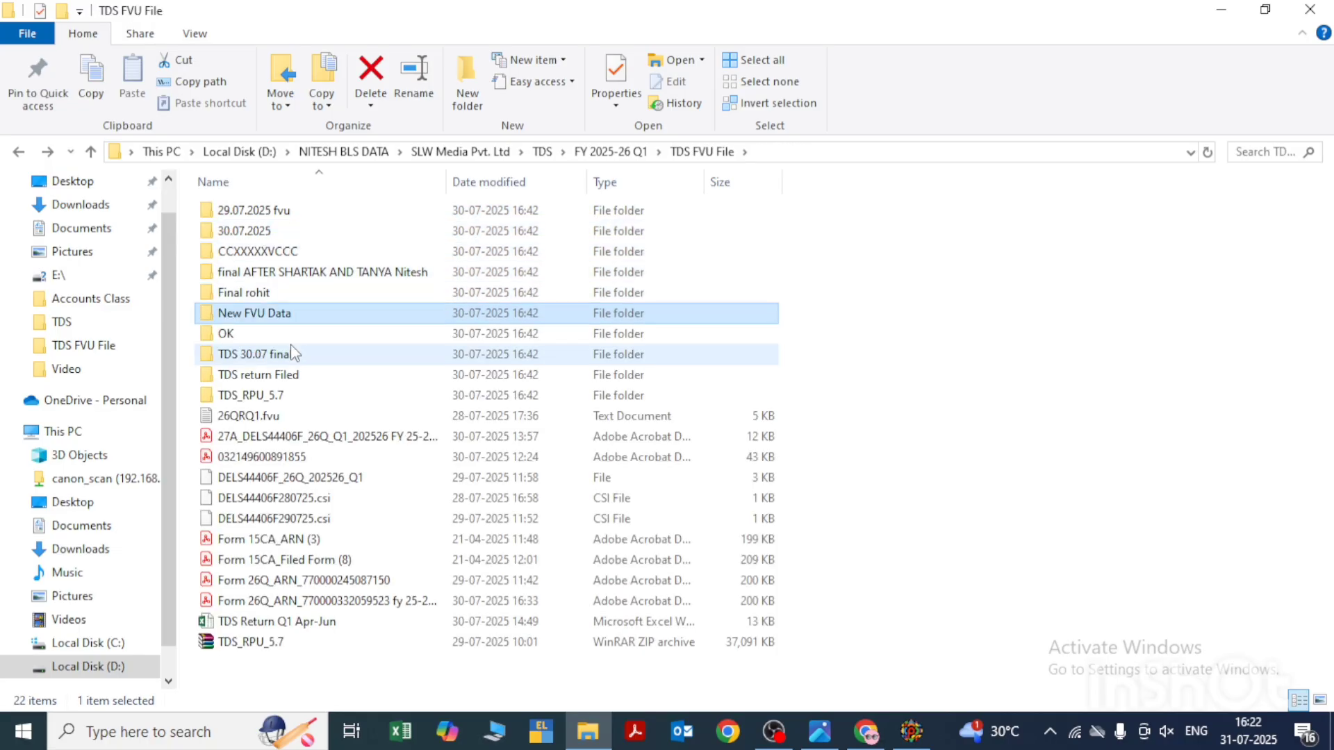
{"action": "key", "text": "Down"}
{"action": "key", "text": "Down"}
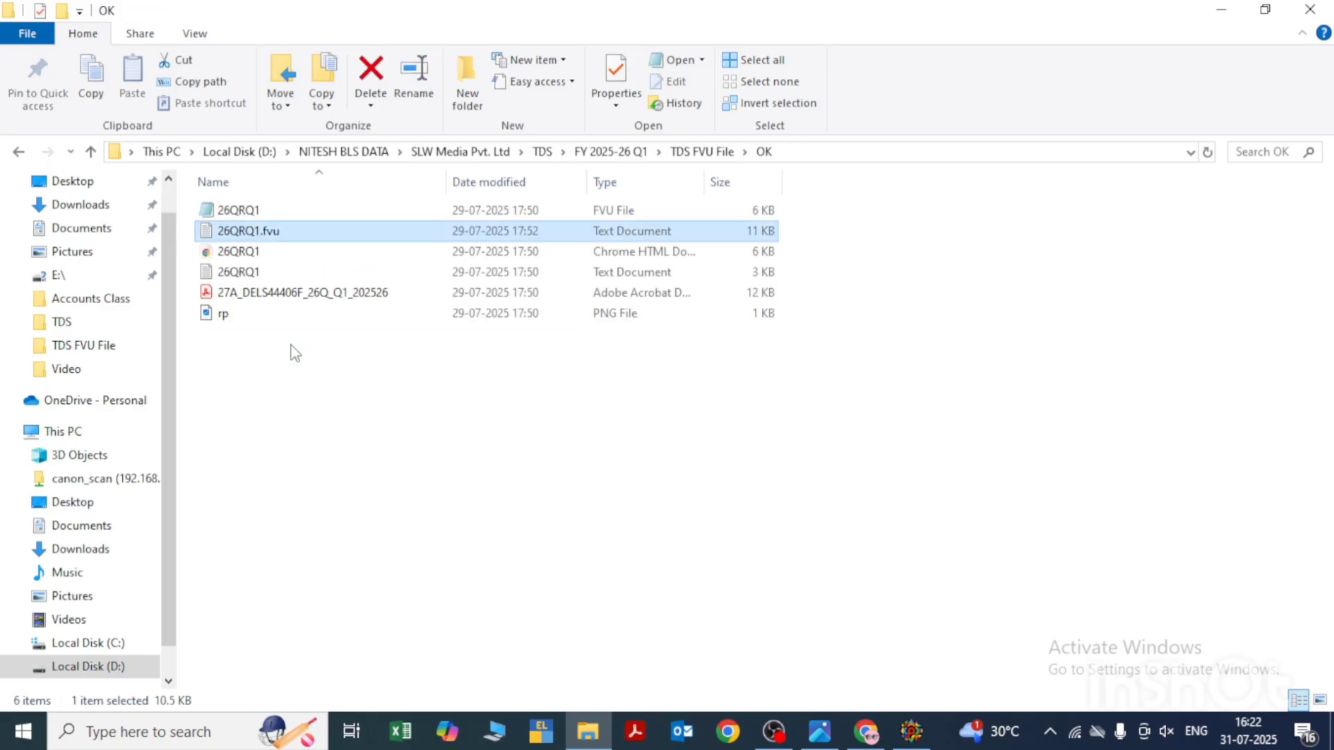
{"action": "key", "text": "Up"}
- Check the contents of the TDS return Filed folder inside TDS FVU File
{"action": "key", "text": "Down"}
{"action": "key", "text": "BackSpace"}
{"action": "key", "text": "Down"}
{"action": "key", "text": "Down"}
{"action": "key", "text": "Up"}
{"action": "key", "text": "Down"}
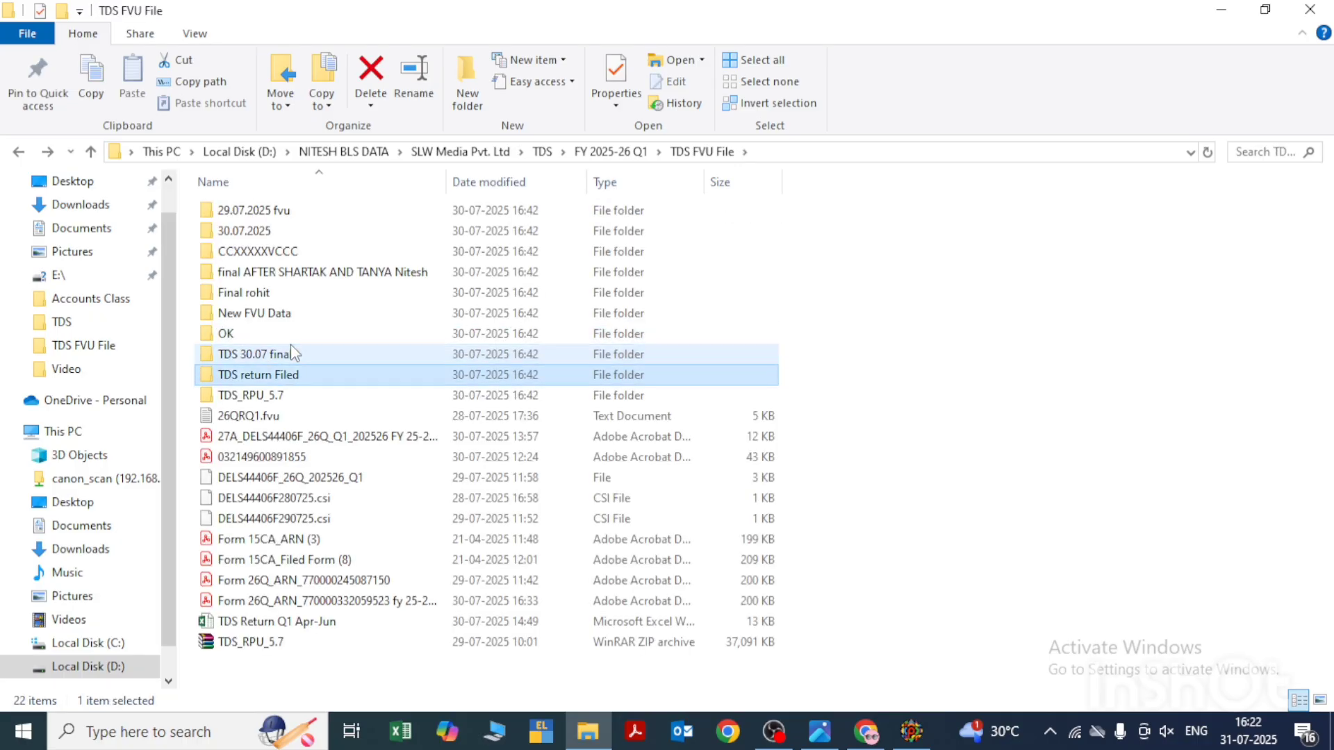
{"action": "key", "text": "Return"}
- Look through the nested TDS_RPU_5.7 folder for FVU files and return to TDS FVU File
{"action": "key", "text": "Down"}
{"action": "key", "text": "BackSpace"}
{"action": "key", "text": "Down"}
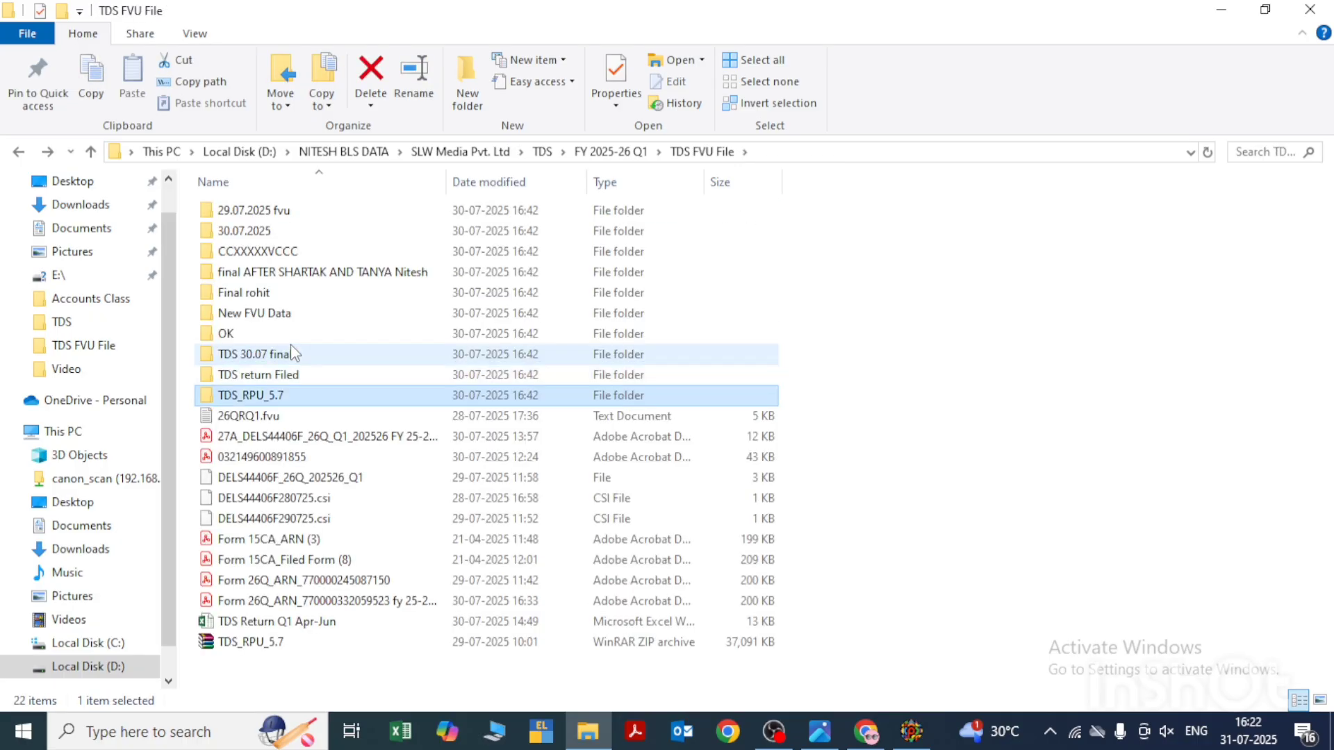
{"action": "key", "text": "Return"}
- Examine the loose files in the TDS FVU File folder, including 26QRQ1.fvu and the Form 27A PDF
{"action": "key", "text": "Down"}
{"action": "key", "text": "Return"}
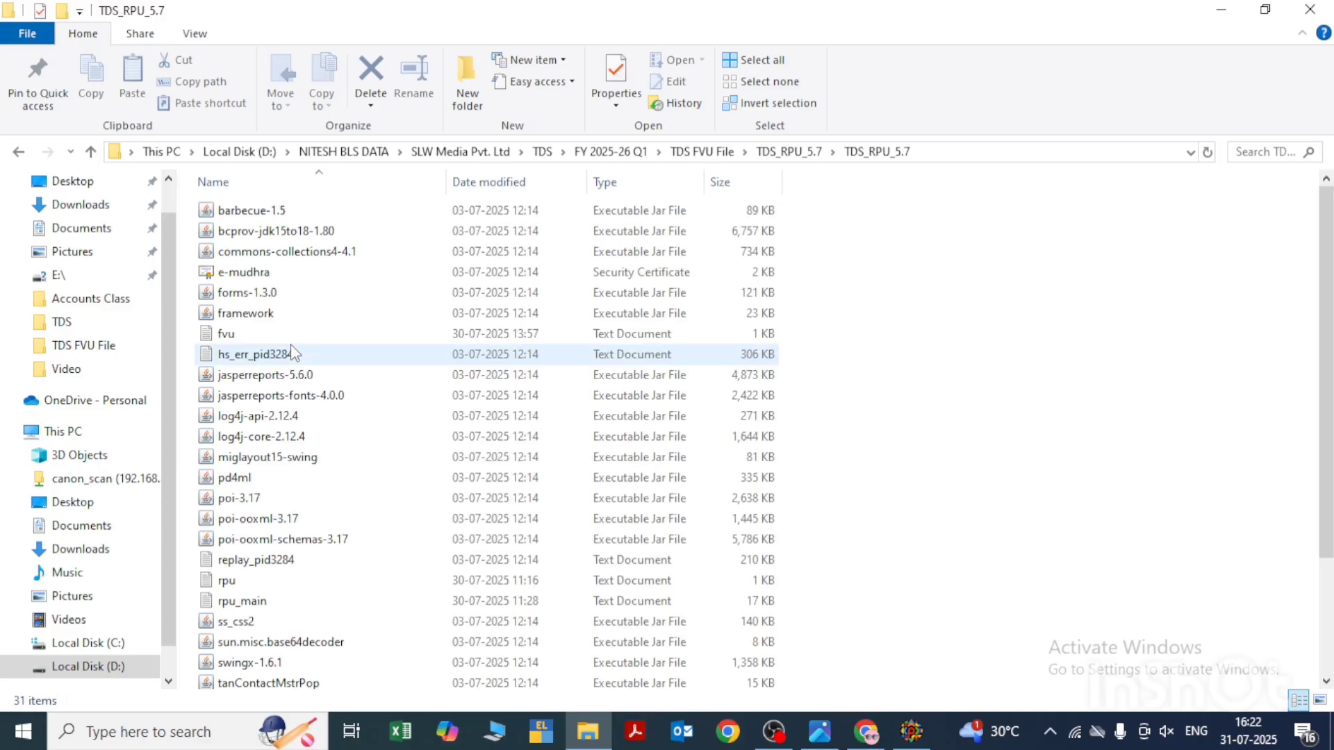
{"action": "key", "text": "BackSpace"}
{"action": "key", "text": "BackSpace"}
{"action": "key", "text": "Down"}
{"action": "key", "text": "Down"}
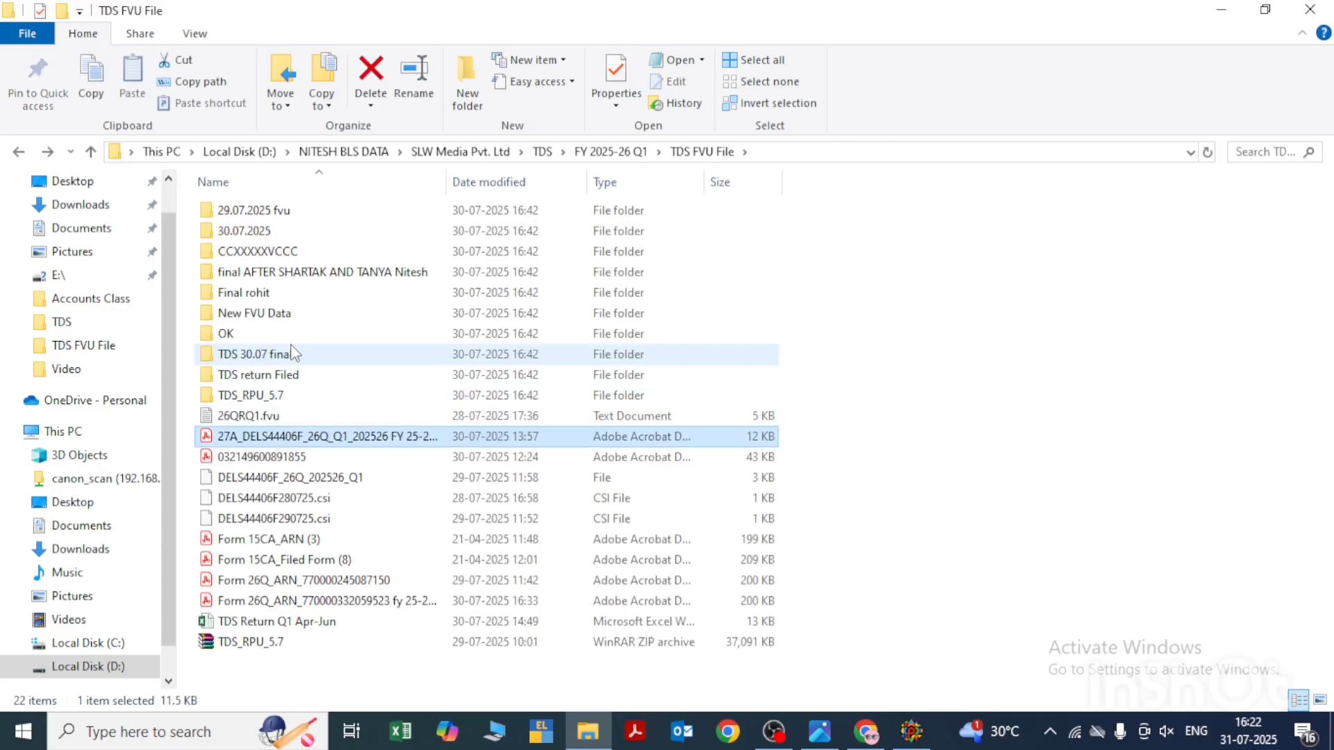
{"action": "key", "text": "Down"}
{"action": "key", "text": "Down"}
{"action": "key", "text": "Down"}
{"action": "key", "text": "Up"}
{"action": "key", "text": "Up"}
{"action": "key", "text": "Up"}
{"action": "key", "text": "Up"}
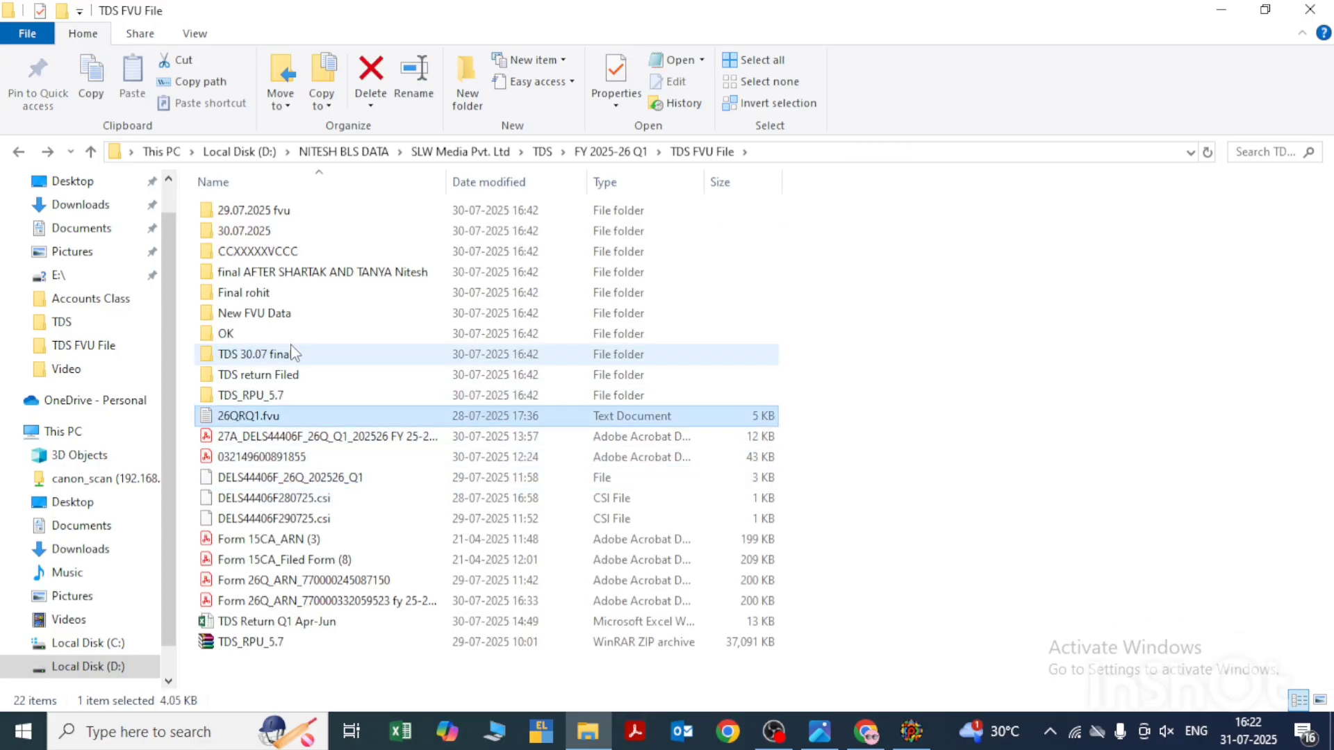
{"action": "key", "text": "BackSpace"}
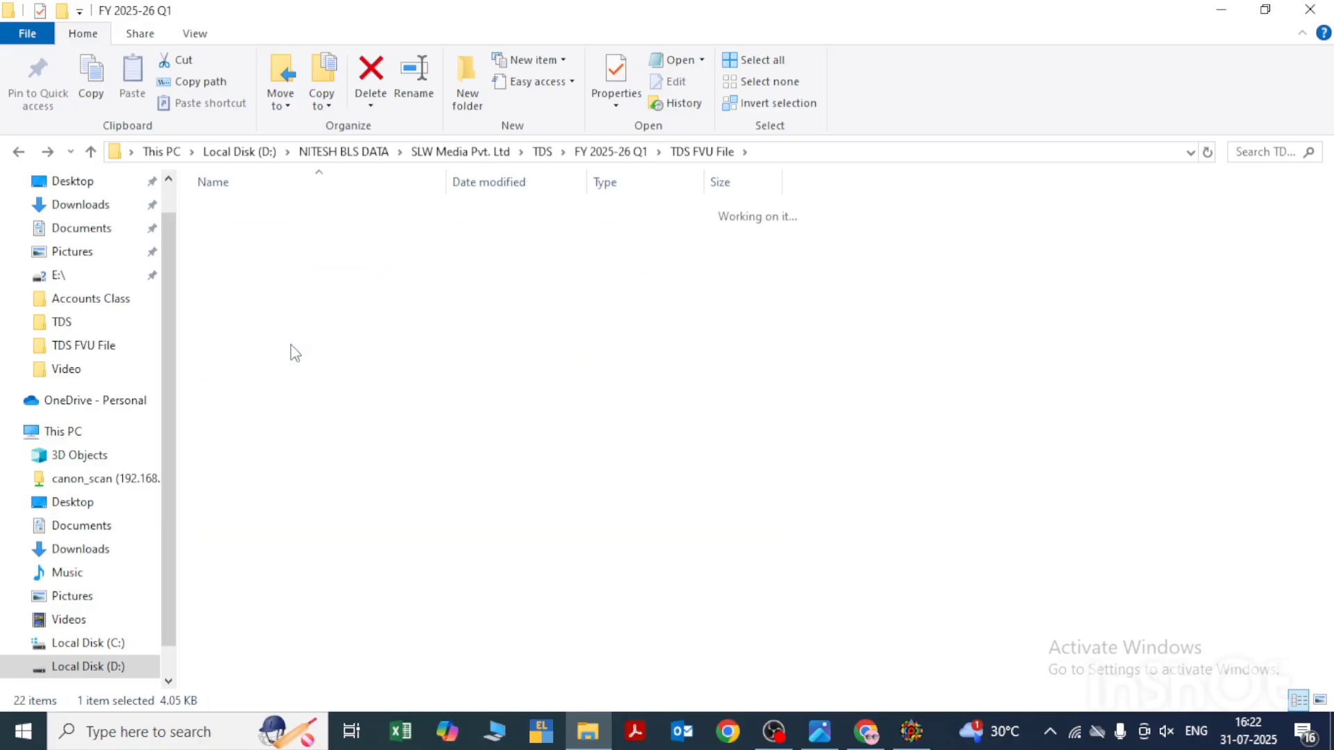
{"action": "key", "text": "BackSpace"}
{"action": "key", "text": "Down"}
{"action": "key", "text": "Up"}
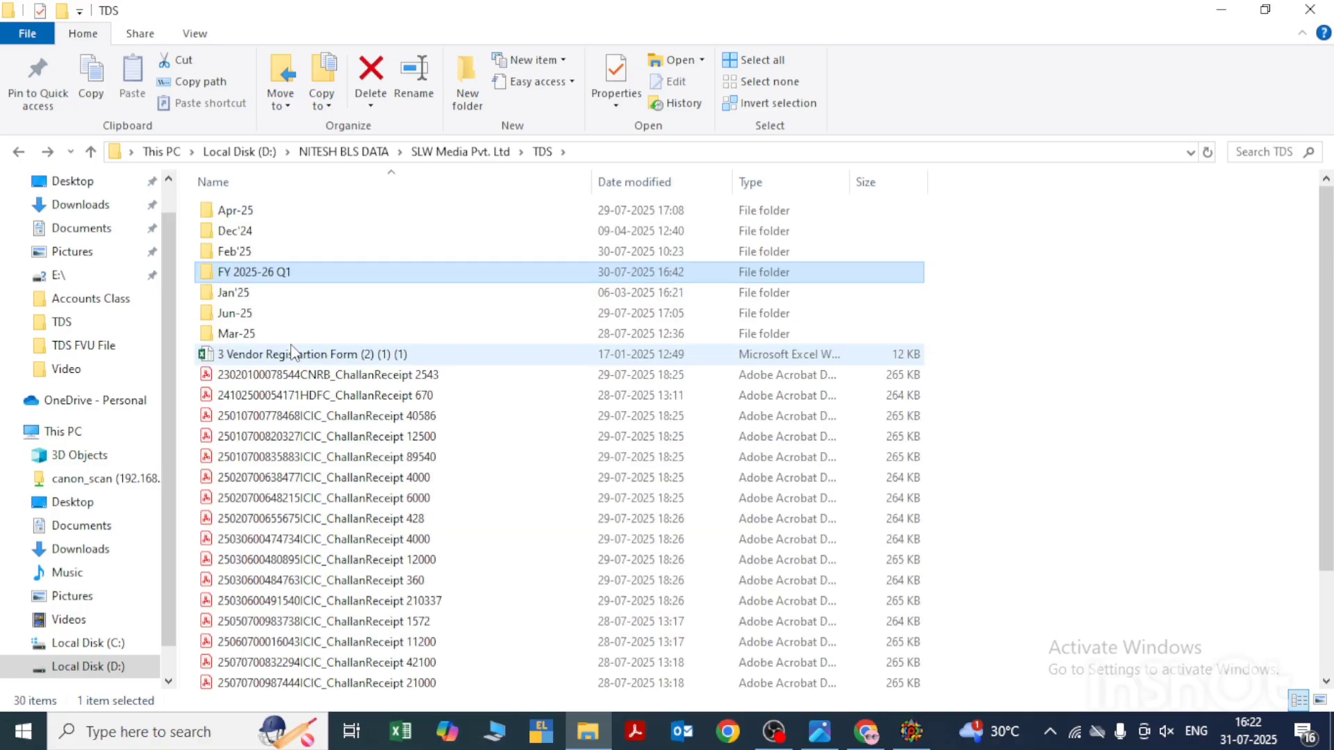
{"action": "key", "text": "Return"}
{"action": "key", "text": "Down"}
{"action": "key", "text": "Return"}
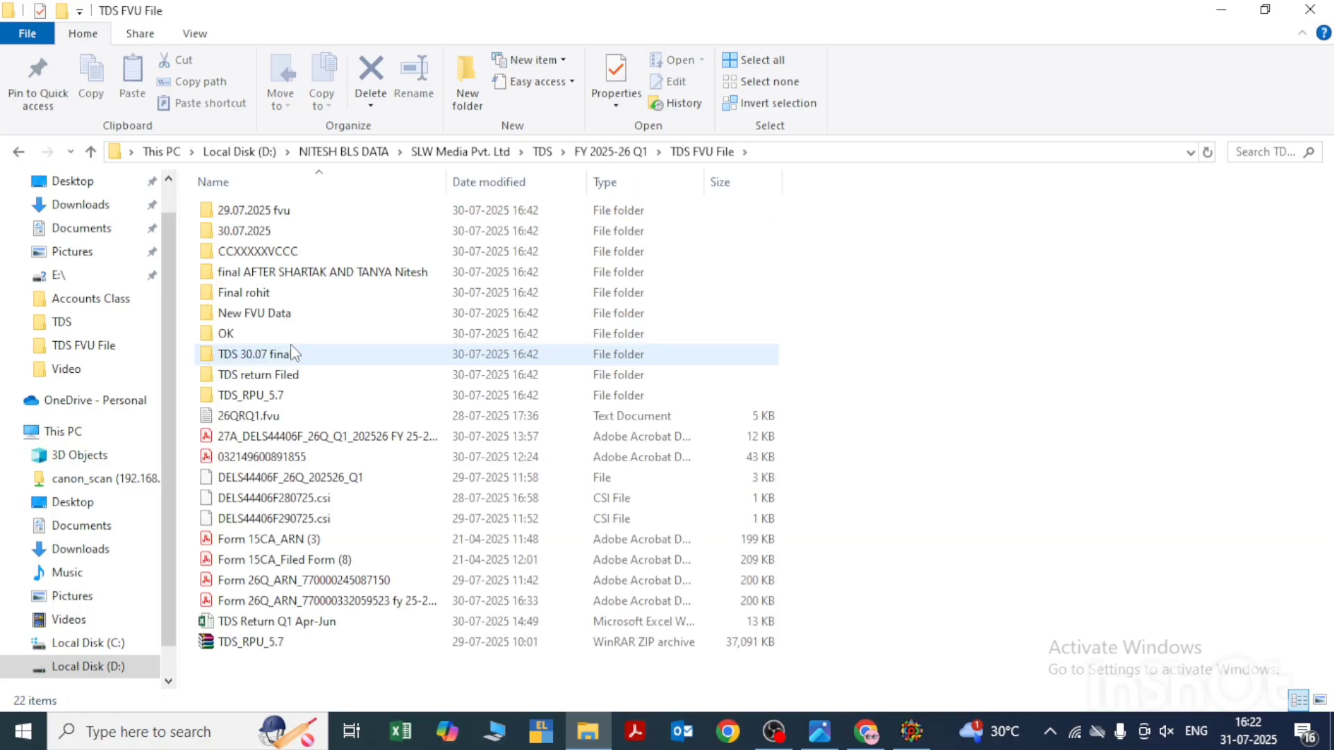
- Check the FVU files in the 29.07.2025 fvu and 30.07.2025 folders
{"action": "key", "text": "Down"}
{"action": "key", "text": "Up"}
{"action": "key", "text": "Return"}
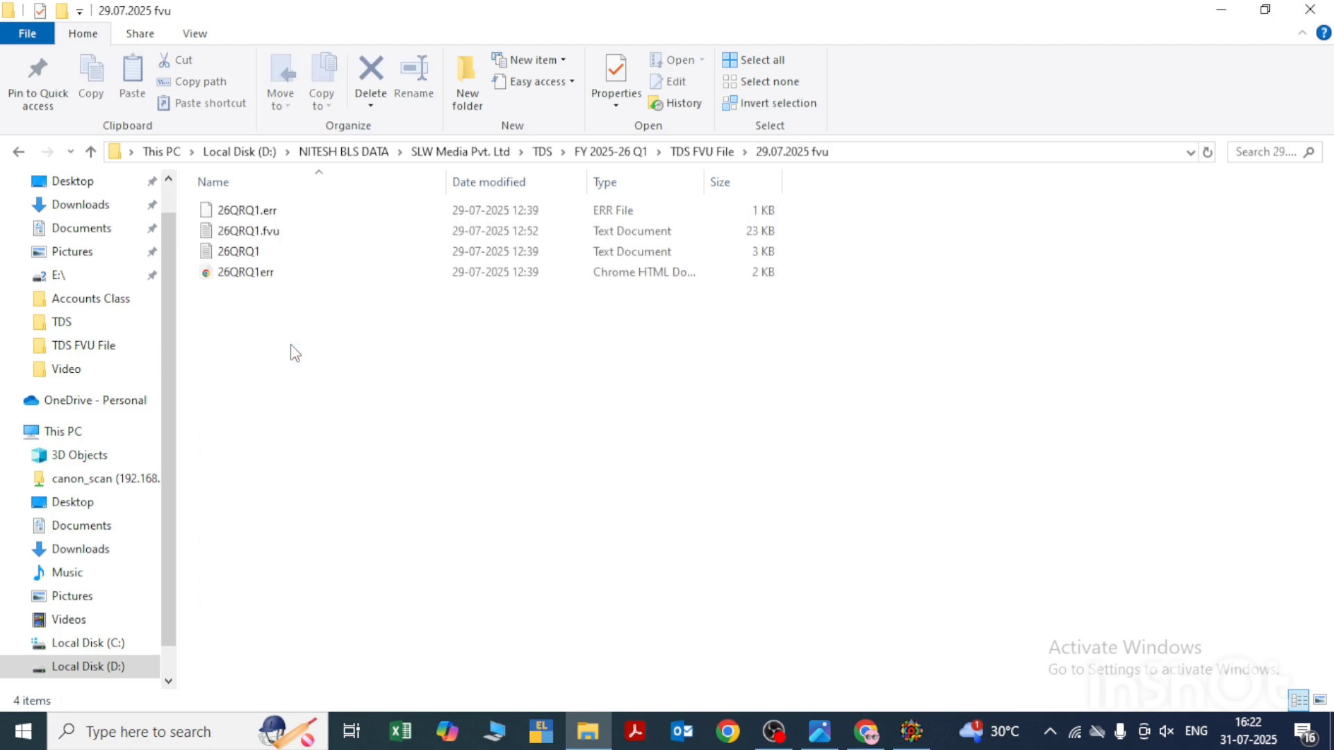
{"action": "key", "text": "BackSpace"}
{"action": "key", "text": "Down"}
{"action": "key", "text": "Return"}
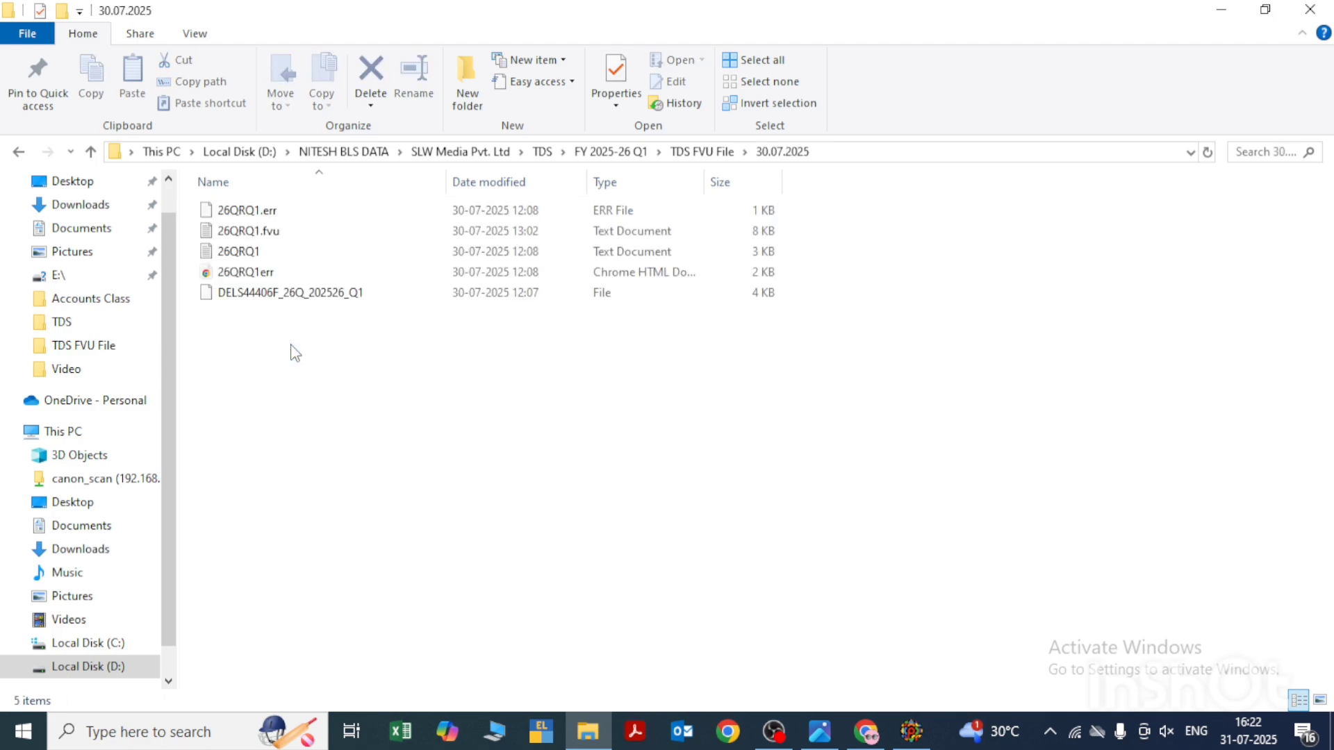
{"action": "key", "text": "BackSpace"}
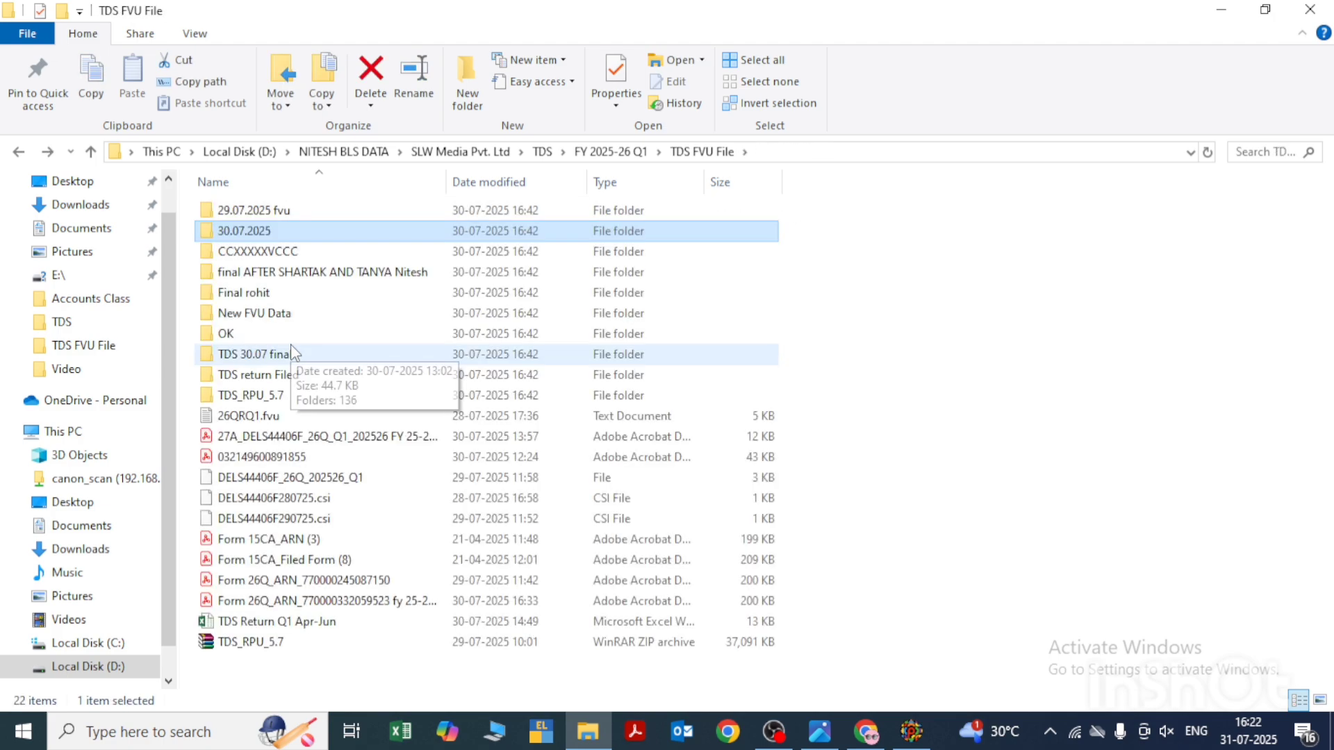
{"action": "key", "text": "Return"}
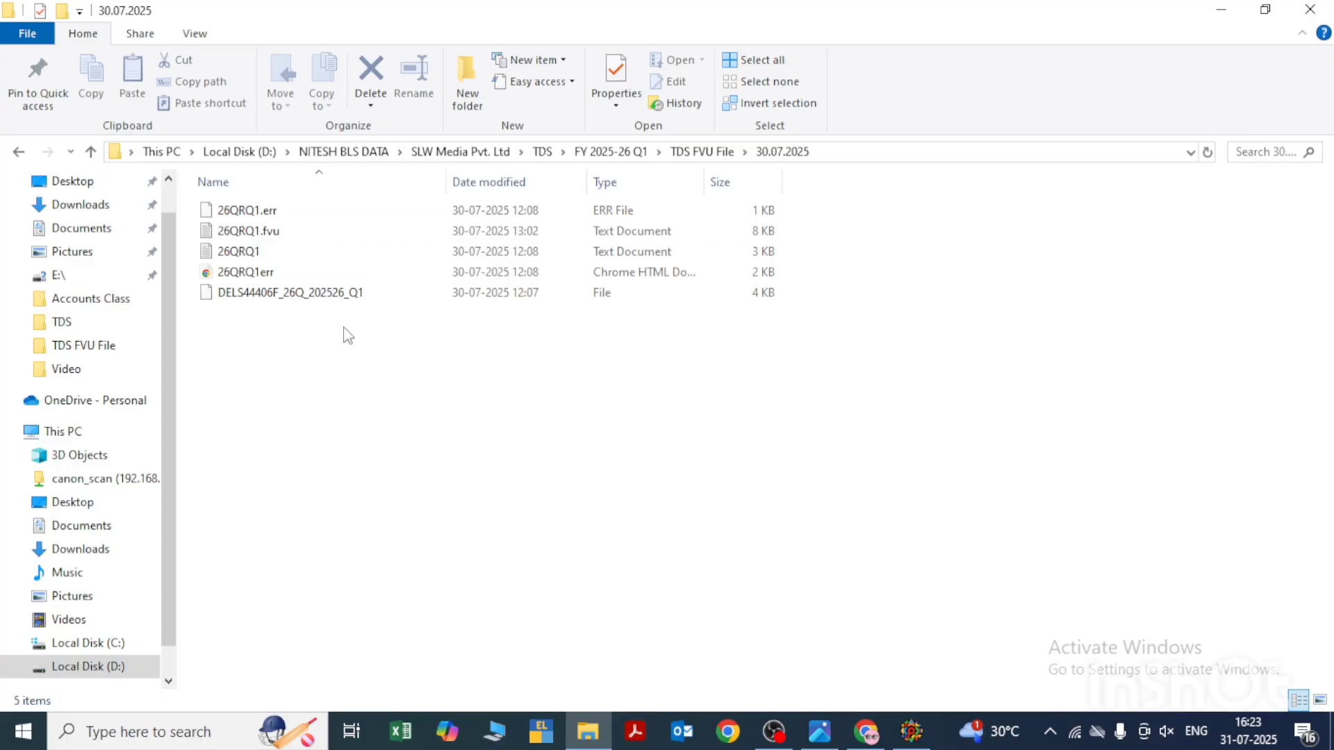
- Leave the 30.07.2025 folder and open the OK folder inside TDS FVU File
{"action": "key", "text": "BackSpace"}
{"action": "key", "text": "Down"}
{"action": "key", "text": "Down"}
{"action": "key", "text": "Down"}
{"action": "key", "text": "Down"}
{"action": "key", "text": "Down"}
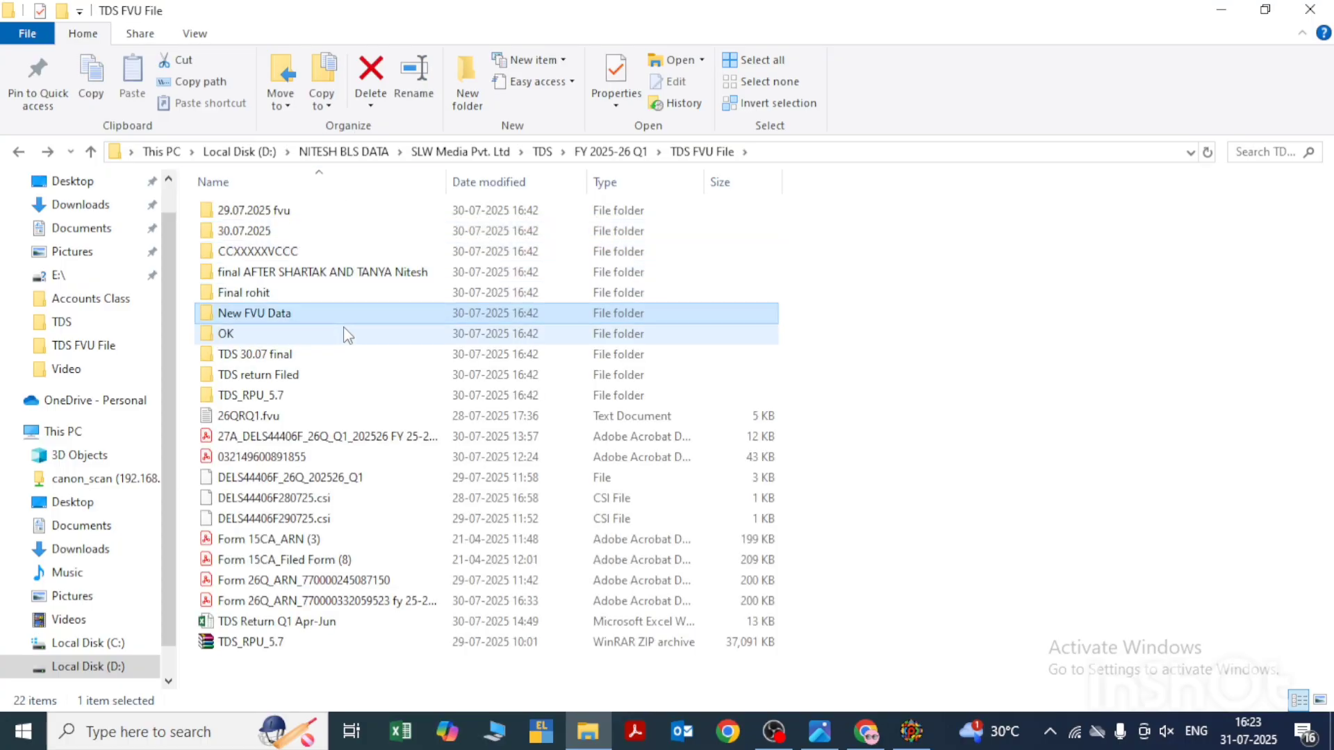
{"action": "key", "text": "Return"}
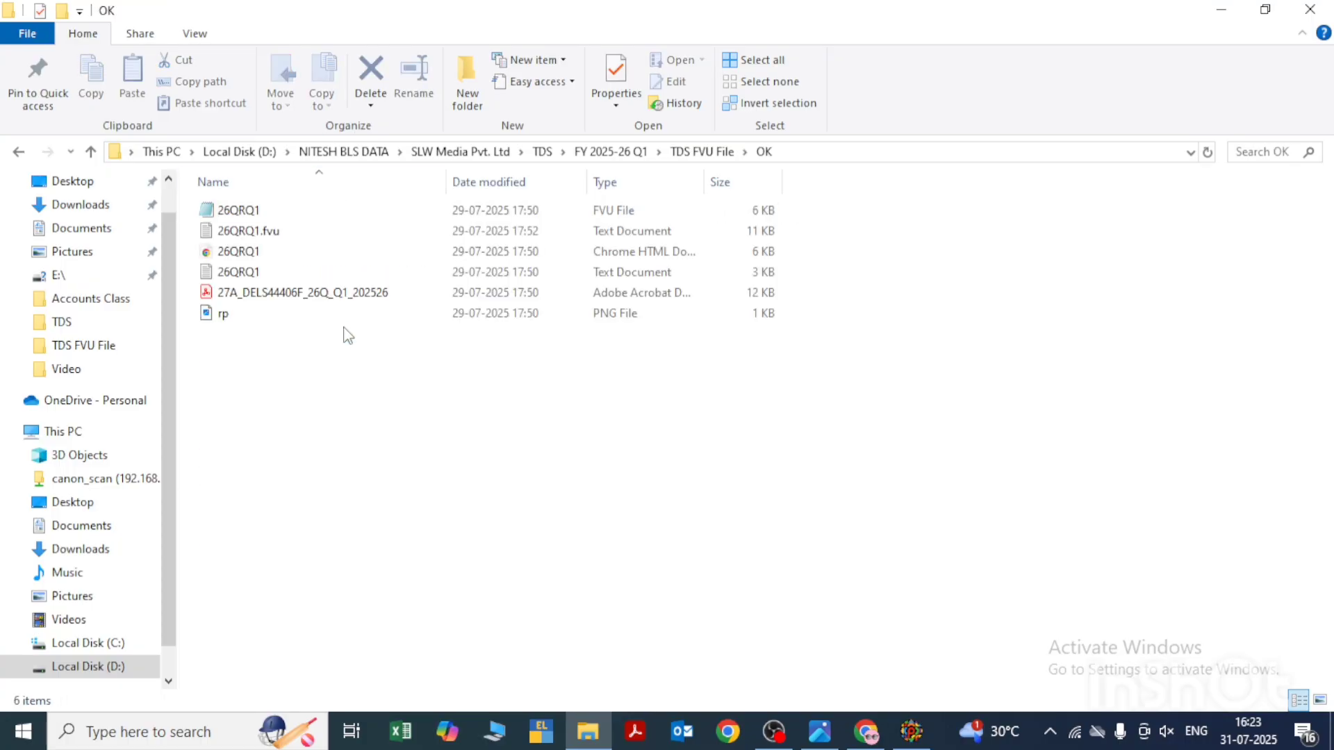
- Compress the 26QRQ1.fvu text document into a ZIP archive named 26QRQ1.fvu.zip in the same folder
{"action": "left_click", "coordinate": [259, 234]}
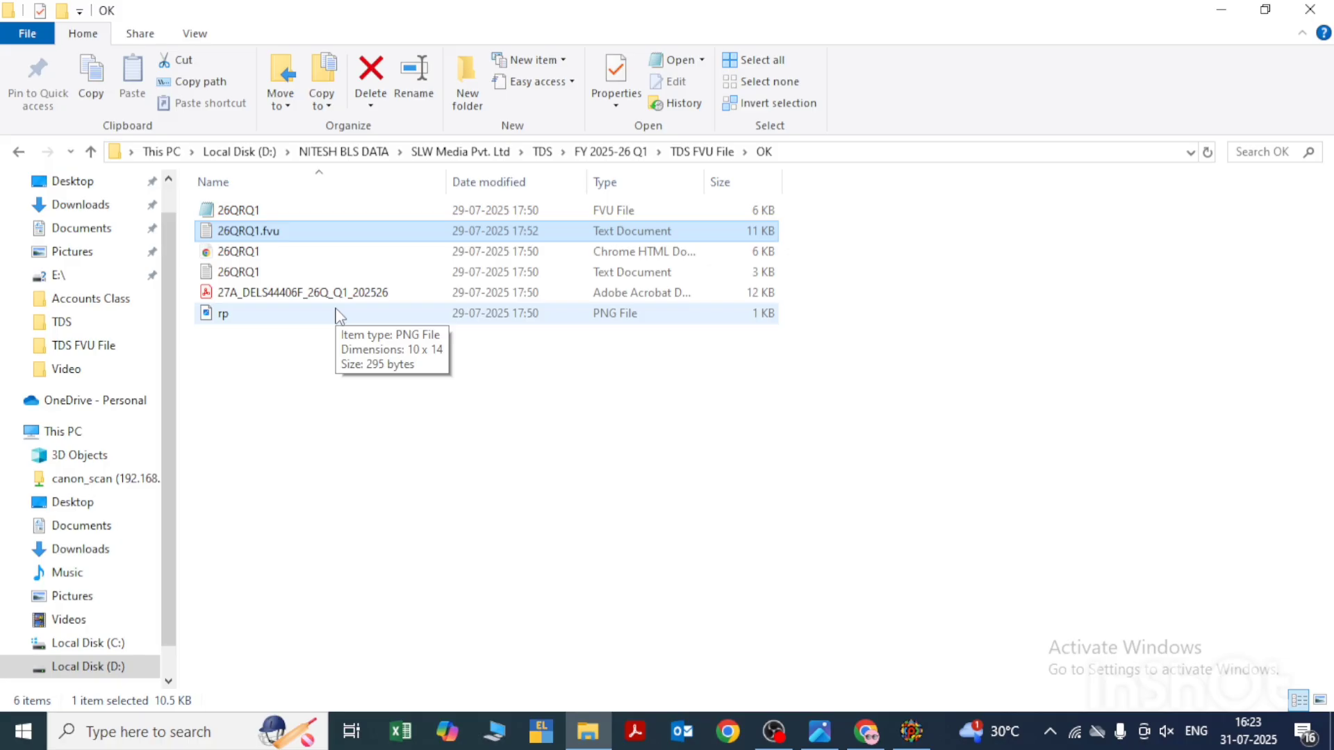
{"action": "right_click", "coordinate": [259, 235]}
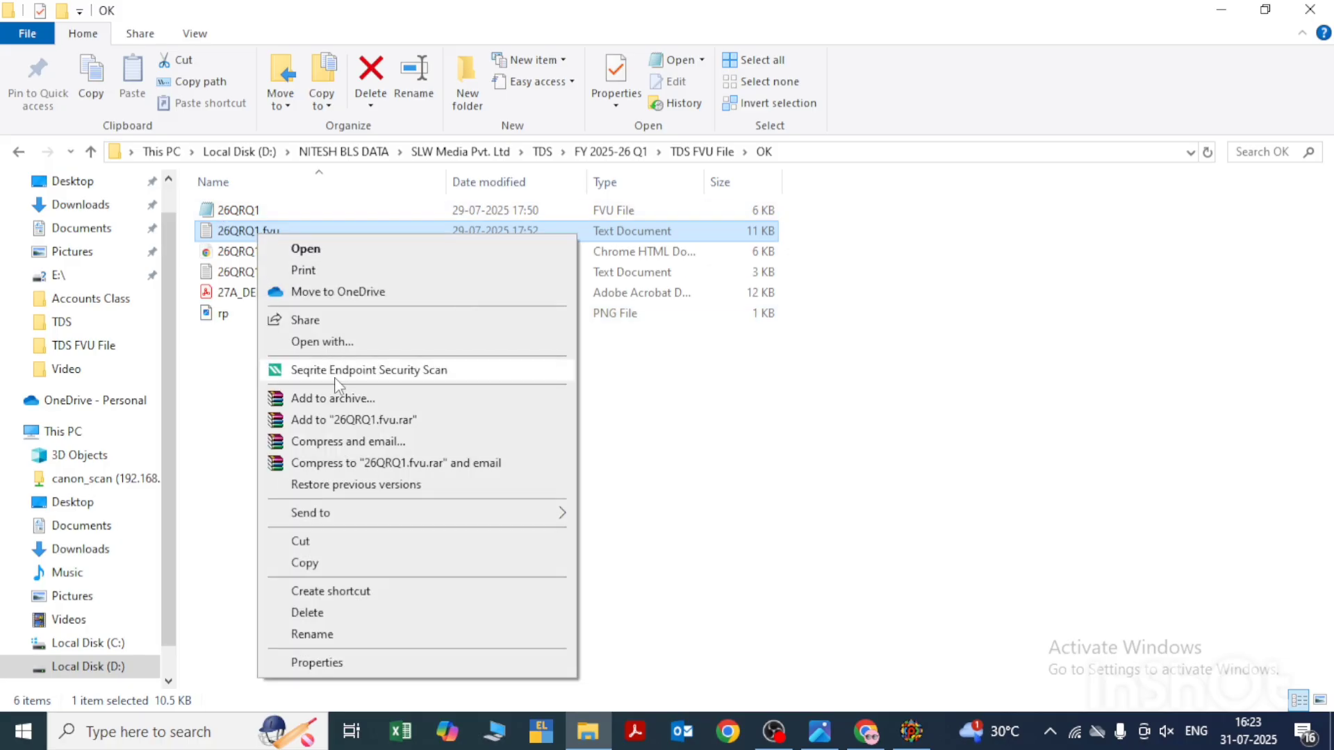
{"action": "left_click", "coordinate": [335, 399]}
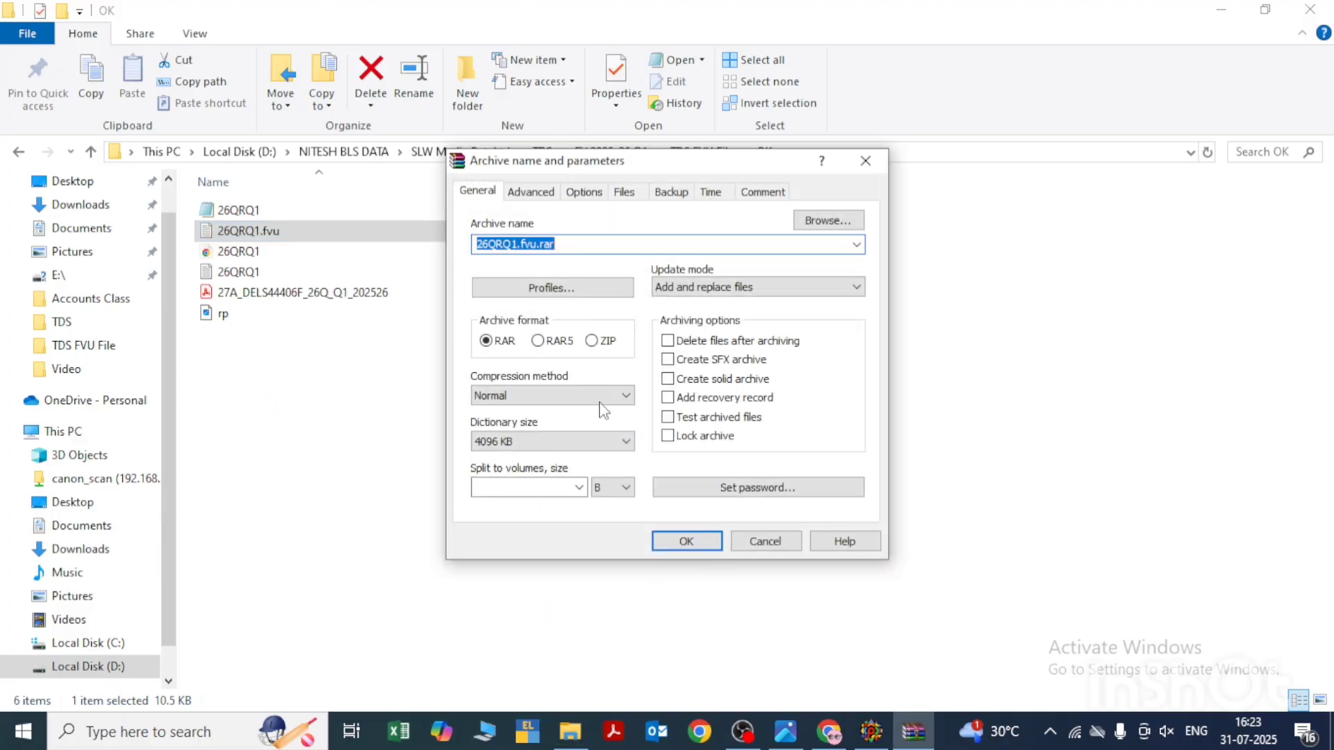
{"action": "left_click", "coordinate": [602, 343]}
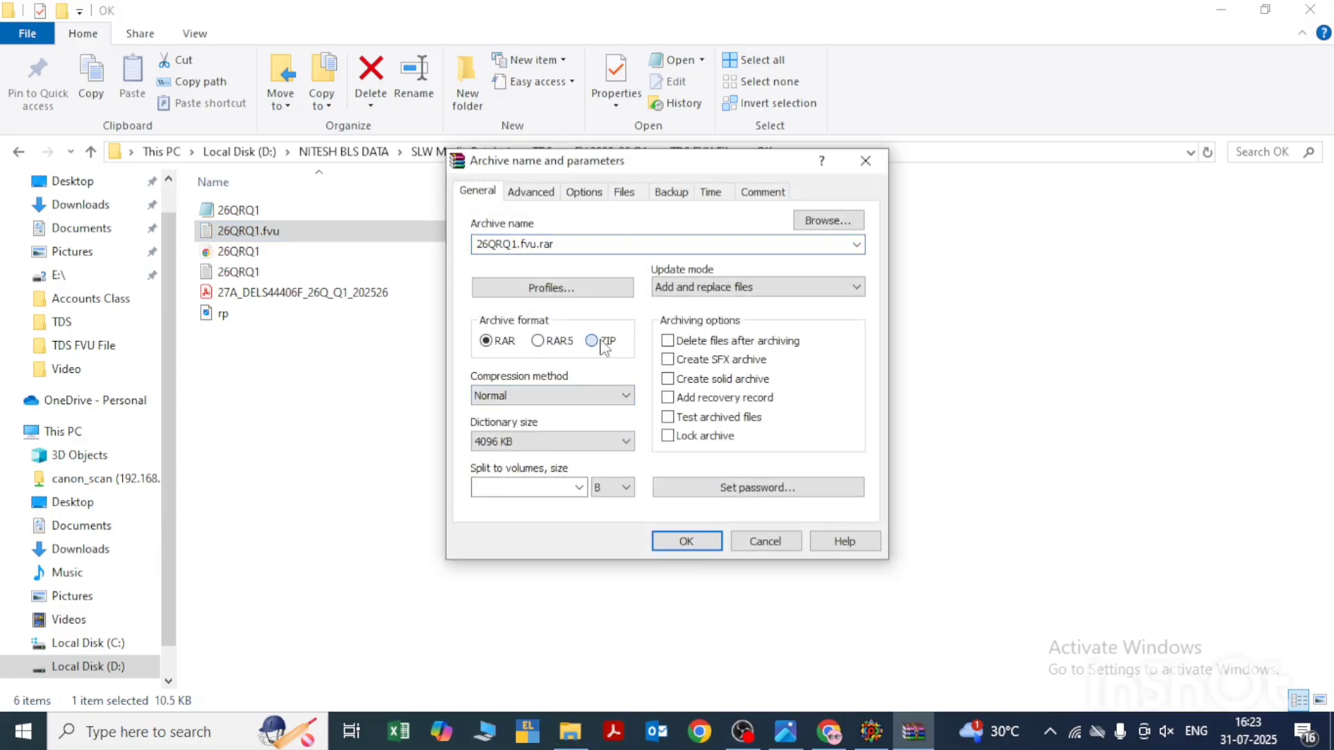
{"action": "left_click", "coordinate": [679, 549]}
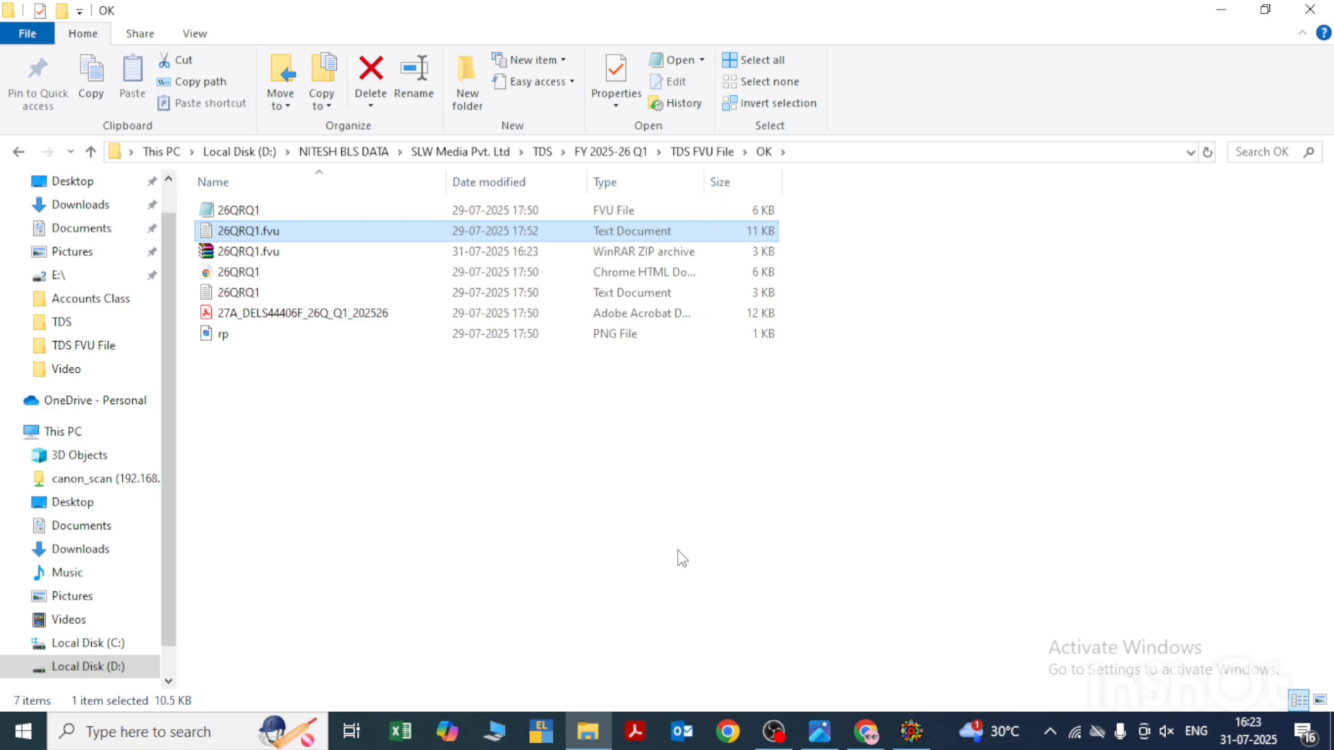
- Switch to the TDS/TCS Return Preparation Utility to view the Annexure I deductee details, and return to the OK folder
{"action": "key", "text": "alt+Tab"}
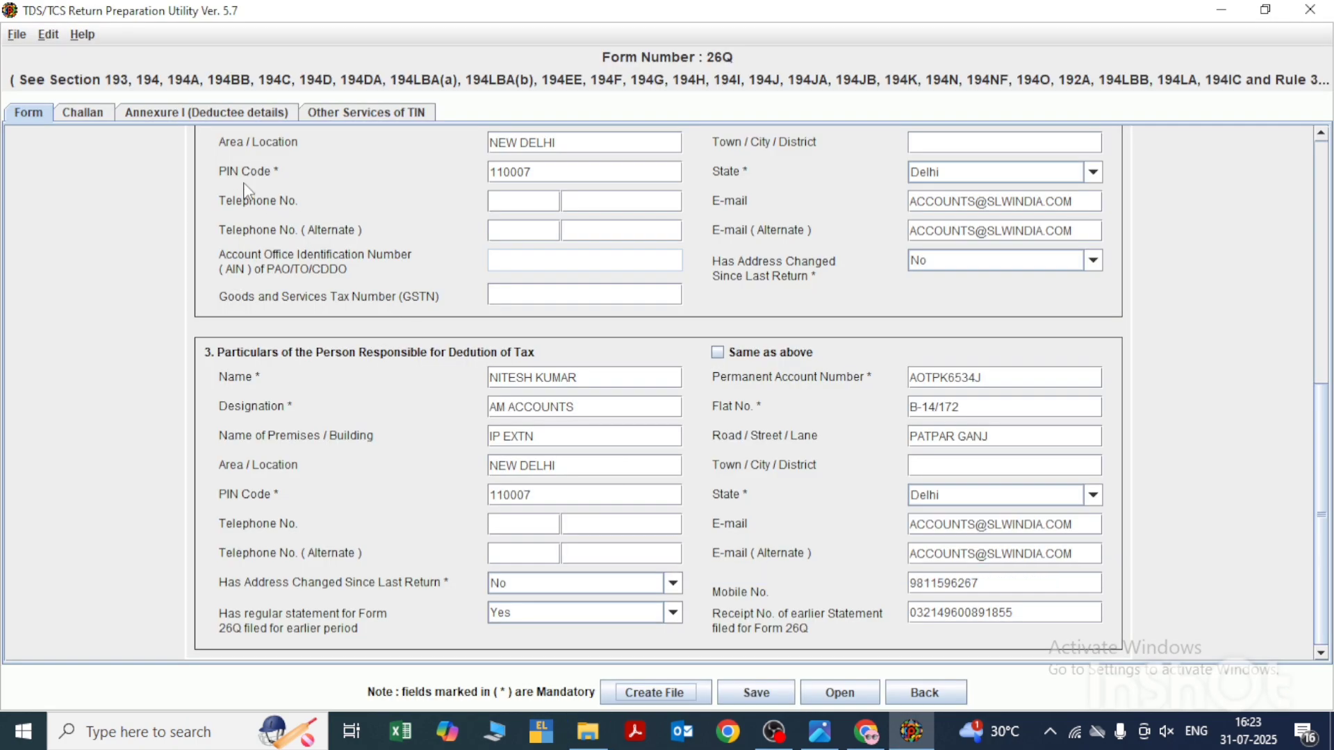
{"action": "left_click", "coordinate": [217, 113]}
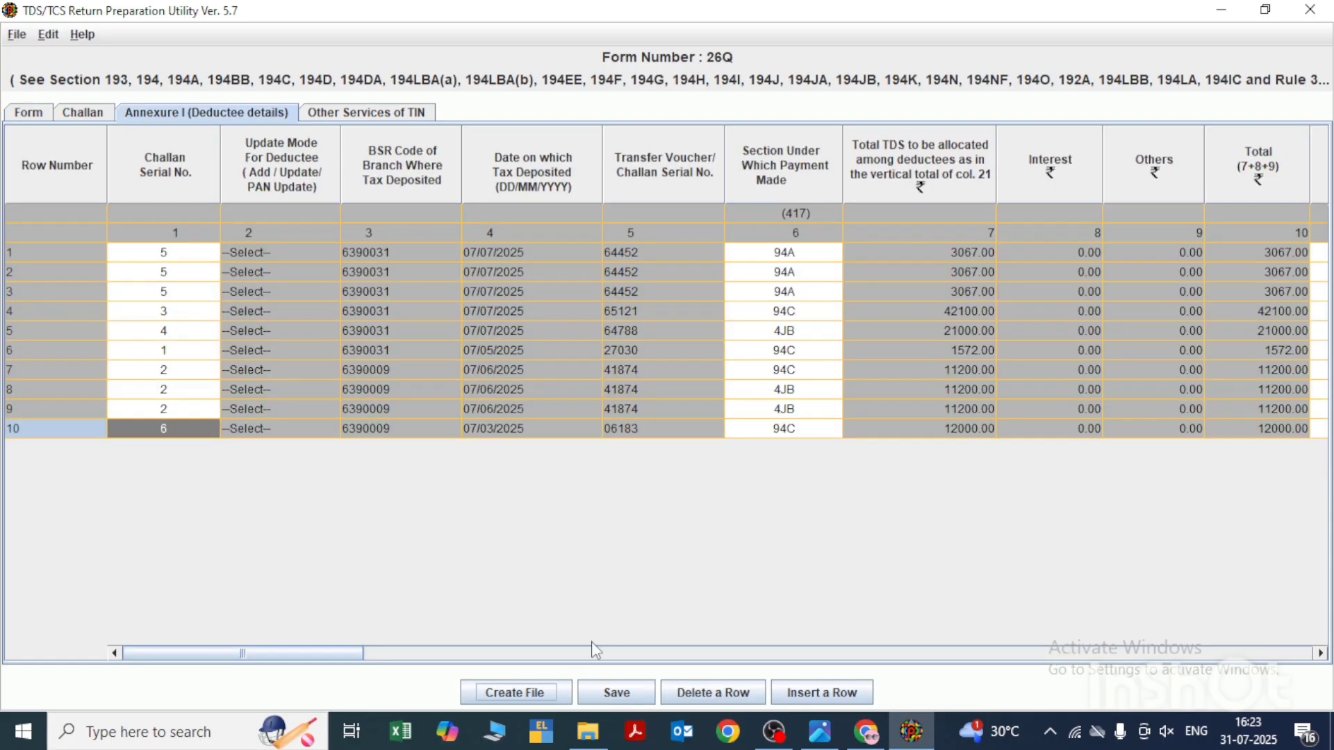
{"action": "key", "text": "alt+Tab"}
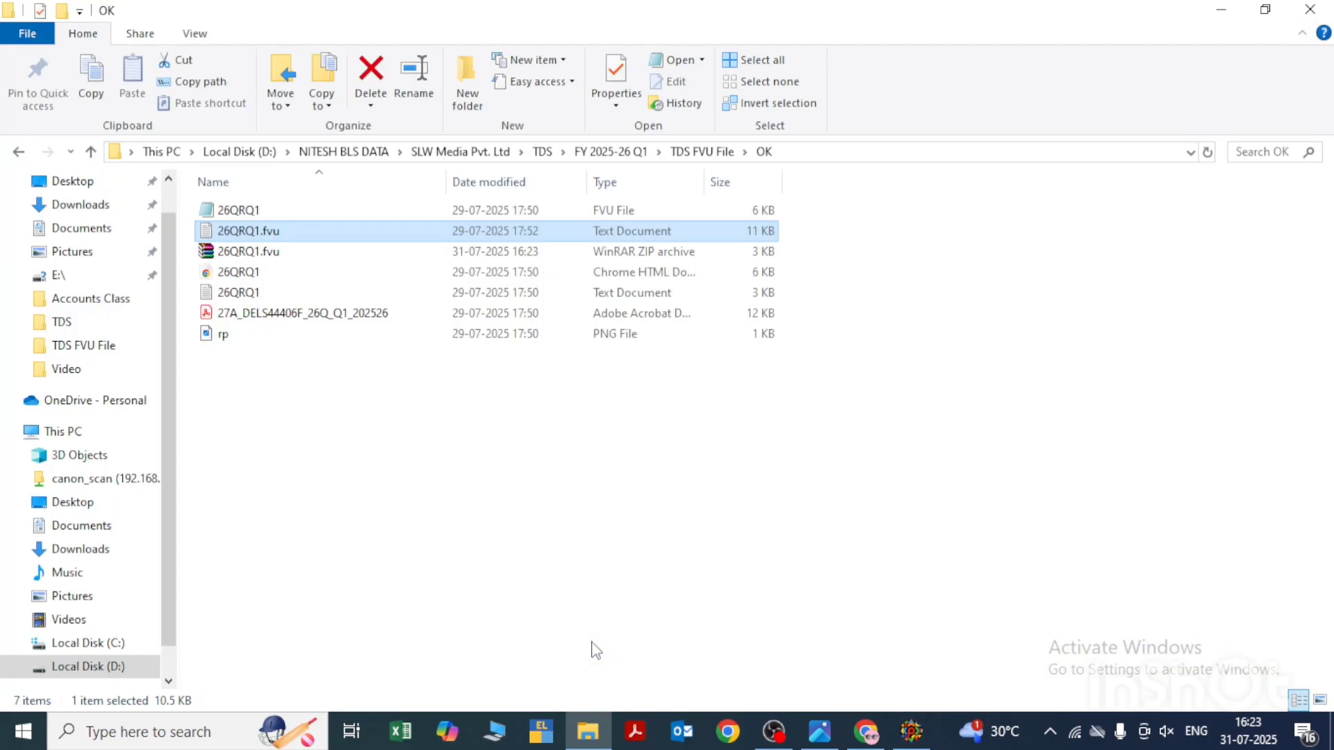
- Switch to Chrome and open the Income Tax e-Filing portal at incometax.gov.in/iec/foportal
{"action": "key", "text": "alt+Tab"}
{"action": "key", "text": "Tab"}
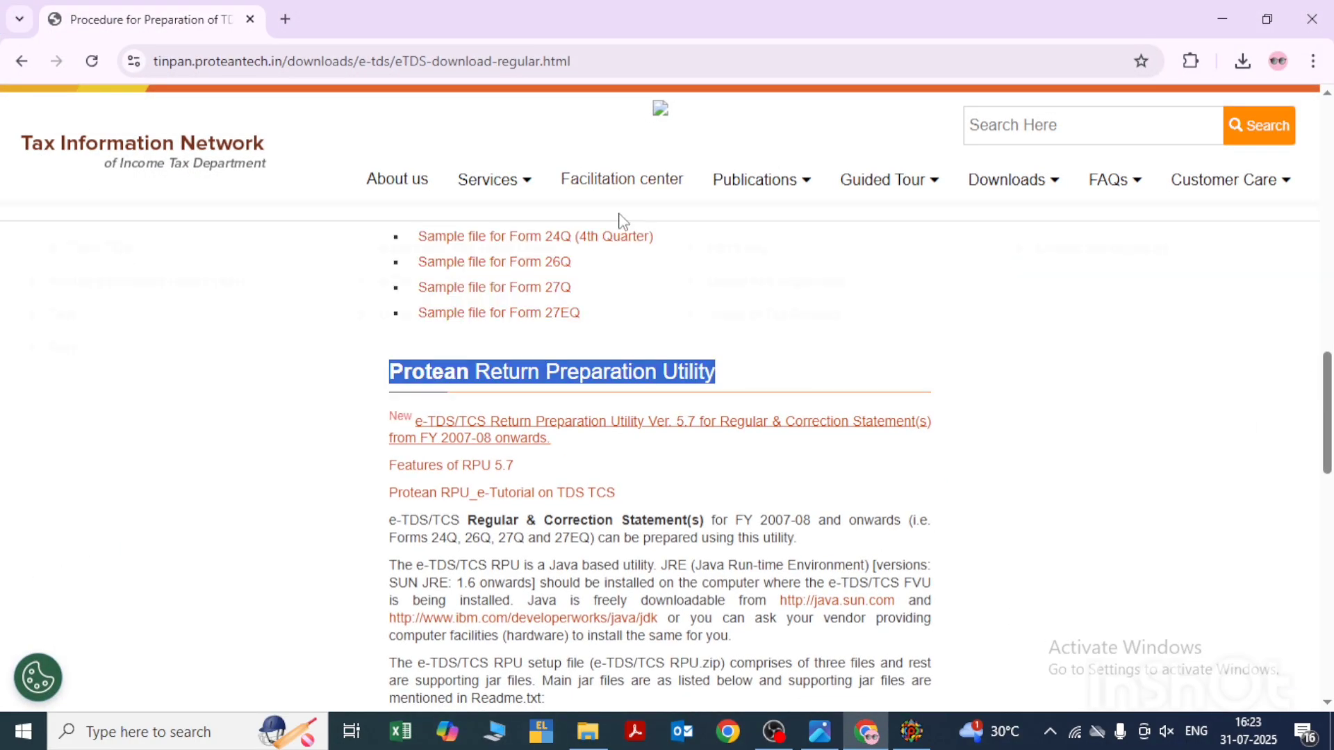
{"action": "left_click", "coordinate": [625, 67]}
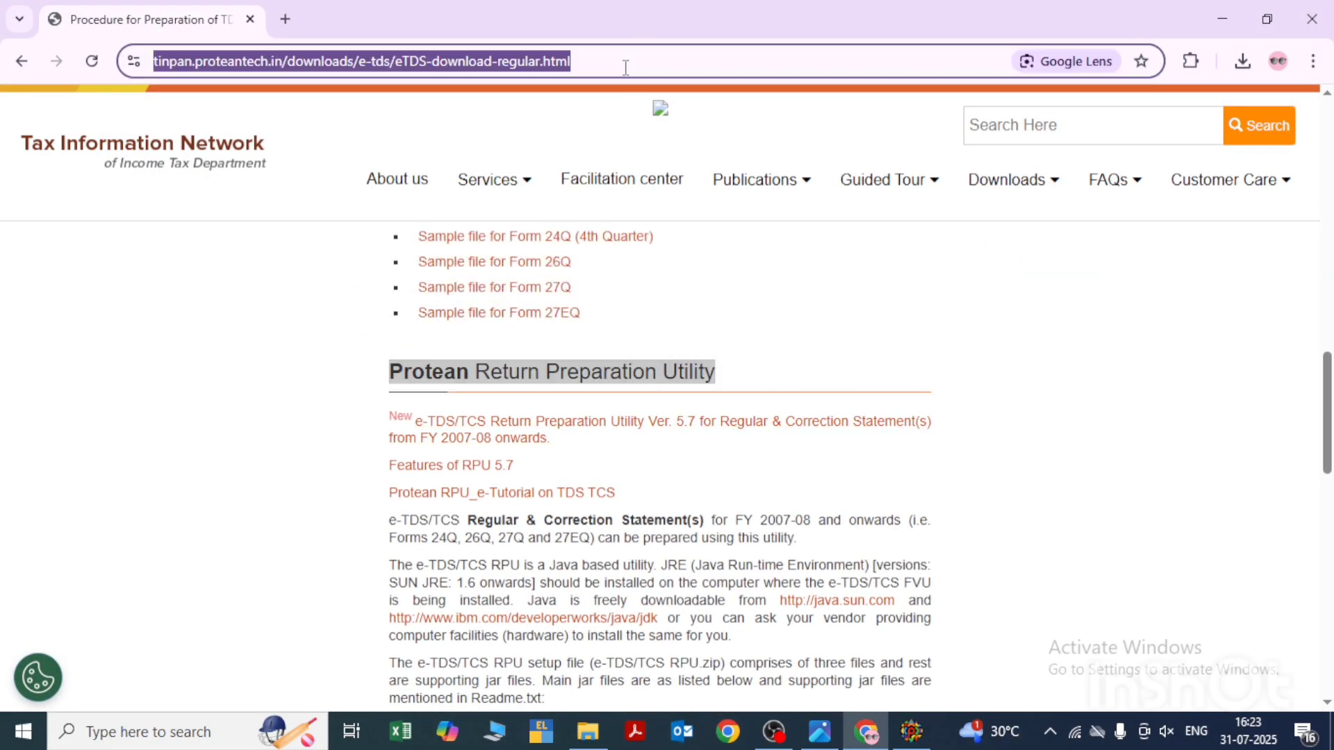
{"action": "type", "text": "in"}
{"action": "key", "text": "Return"}
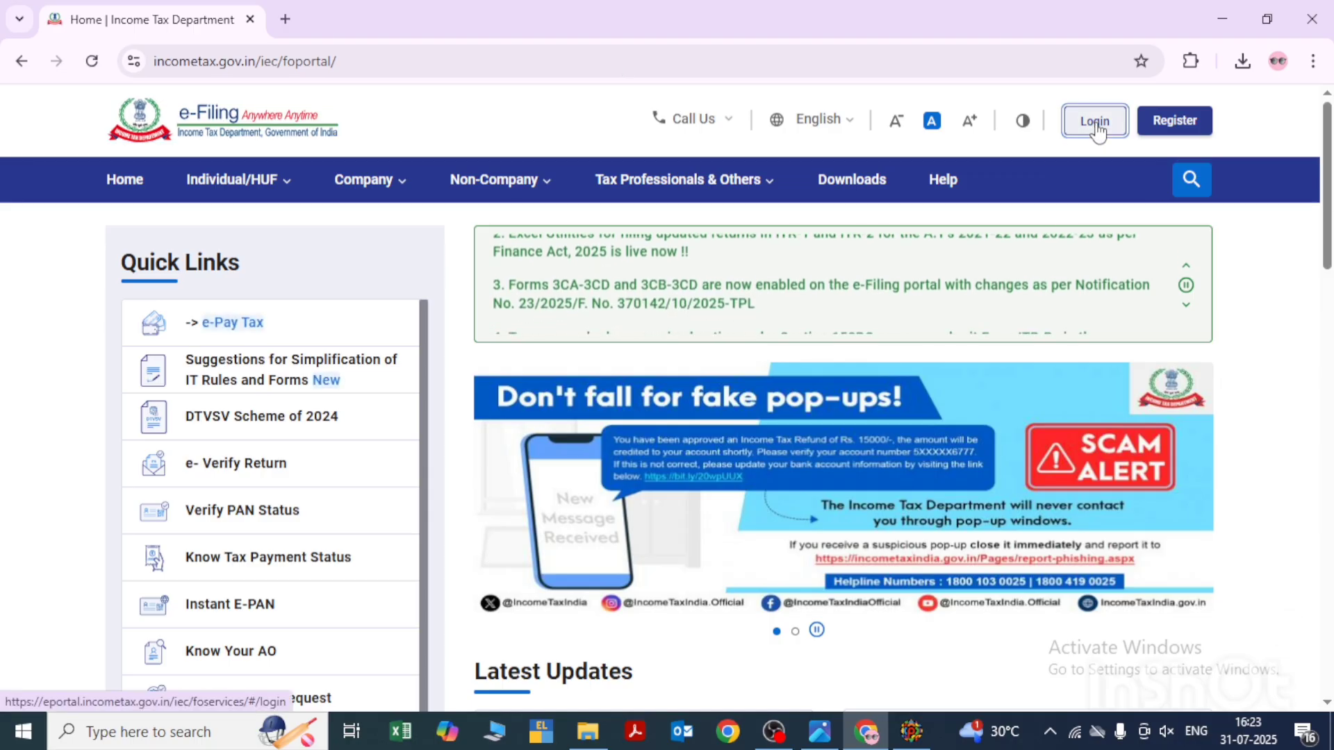
- Log in to the e-Filing portal with the deductor's user ID and account password, confirming the secure access message
{"action": "left_click", "coordinate": [1095, 124]}
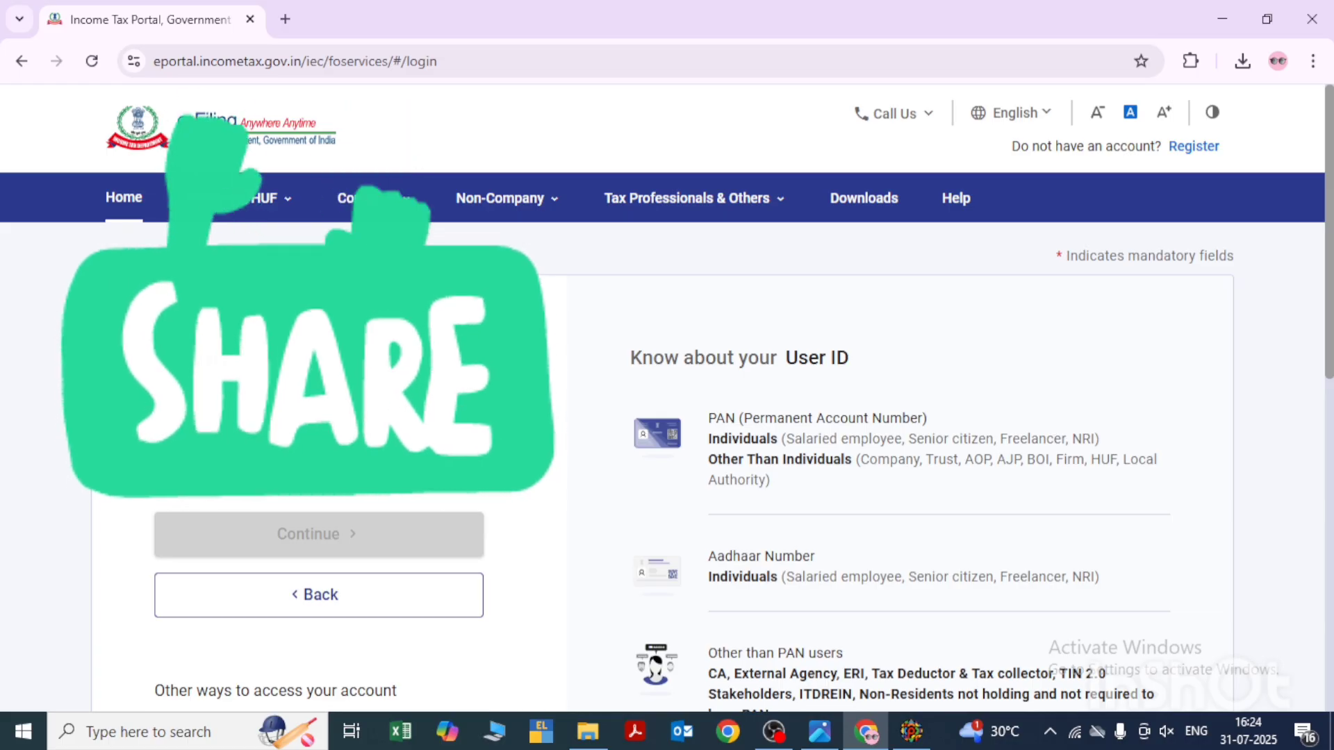
{"action": "left_click", "coordinate": [360, 523]}
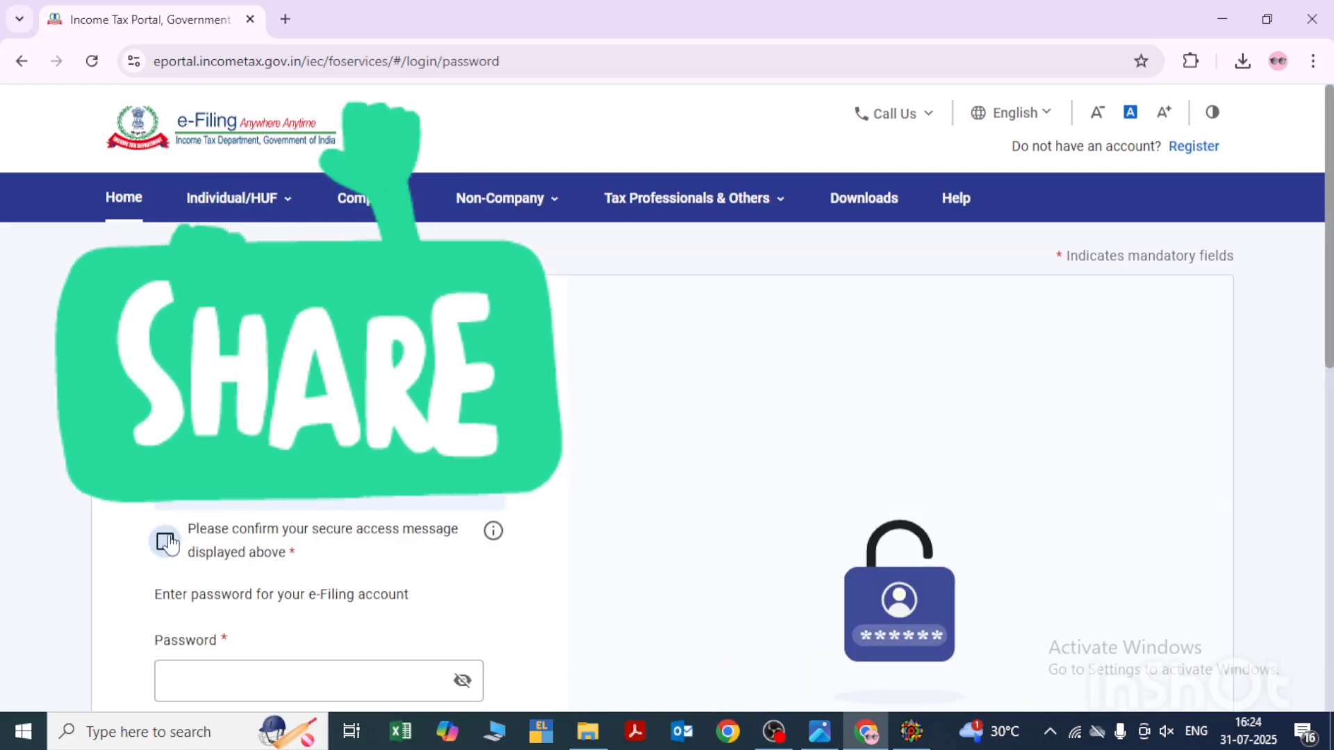
{"action": "scroll", "coordinate": [184, 535], "scroll_direction": "down", "scroll_amount": 3}
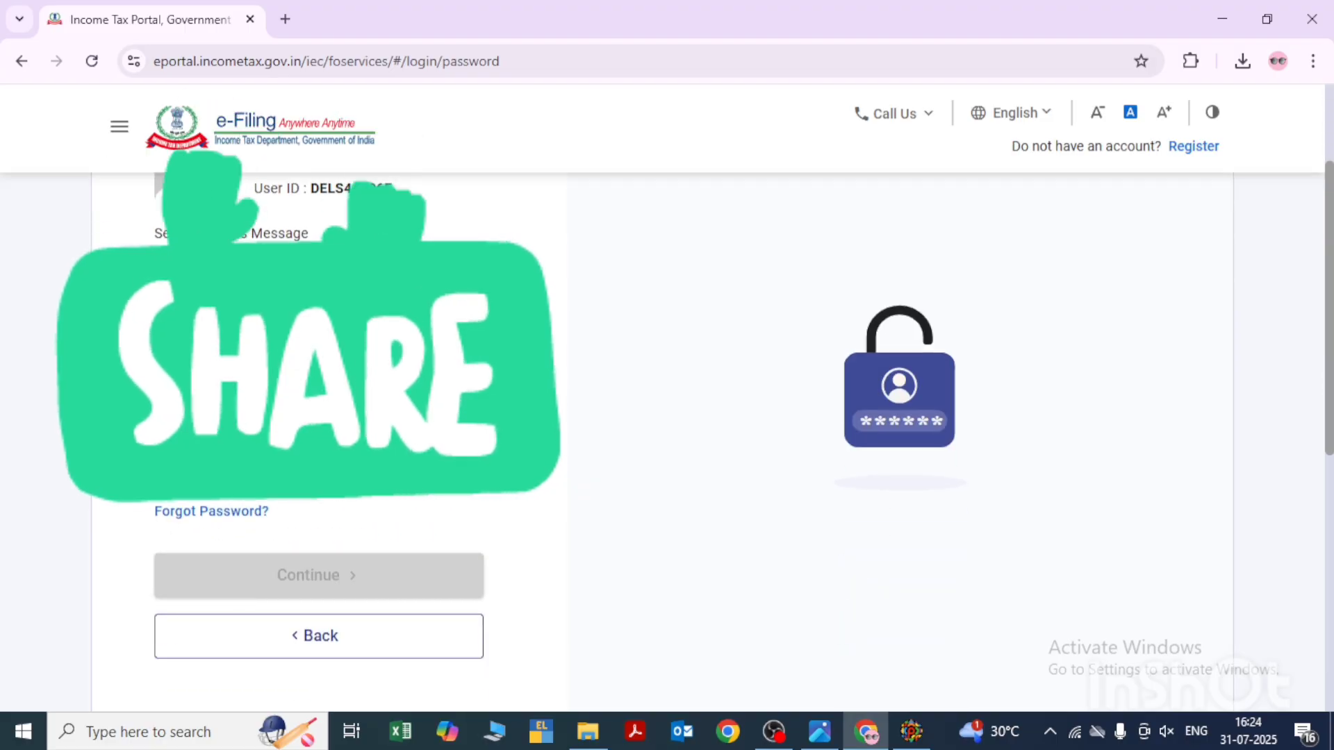
{"action": "key", "text": "ctrl+v"}
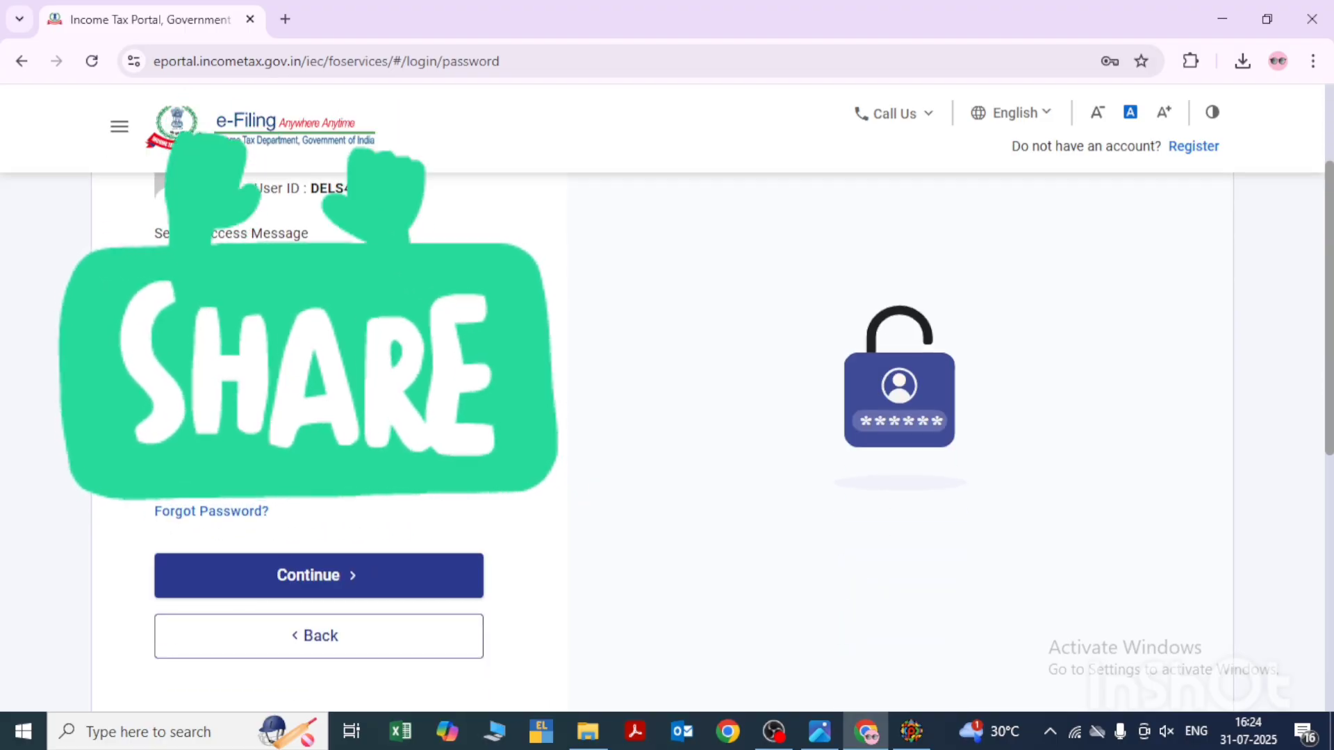
{"action": "left_click", "coordinate": [319, 584]}
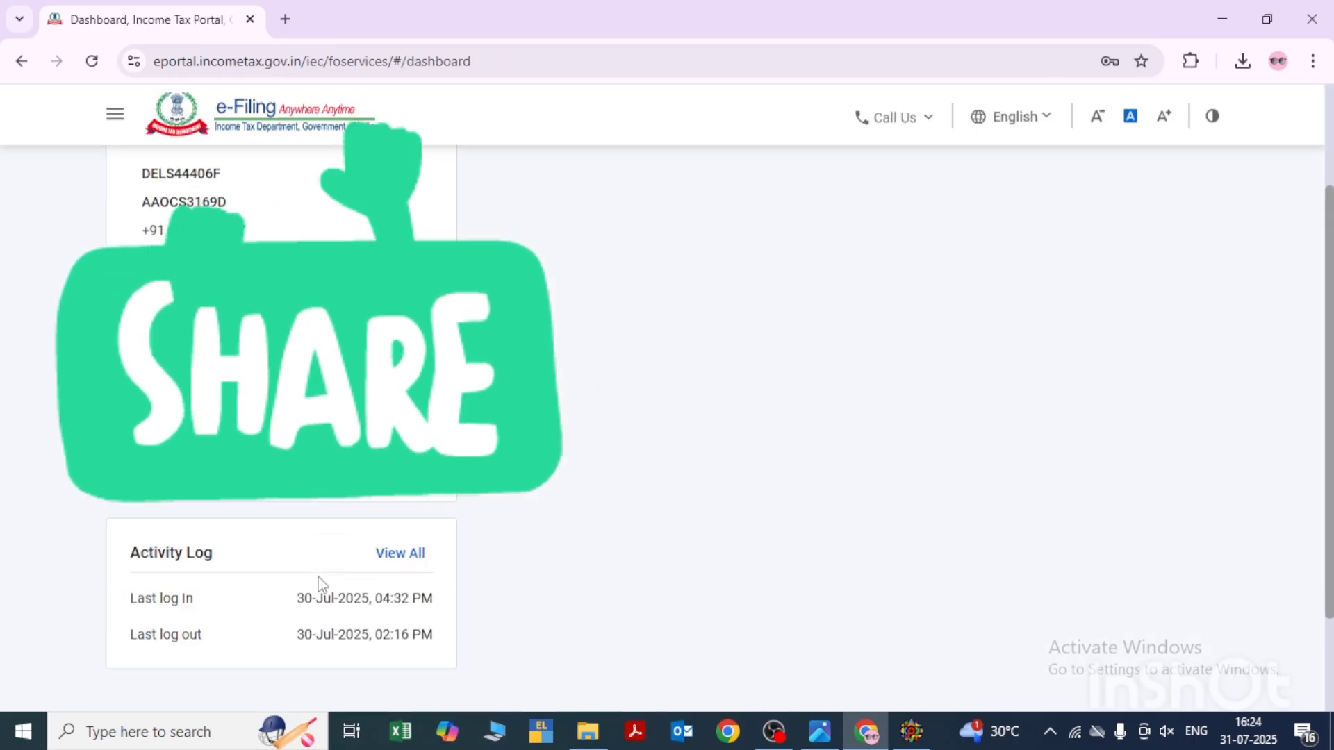
- Start filing the quarterly TDS/TCS return (Form TDS) from the portal's list of income tax forms
{"action": "left_click", "coordinate": [242, 184]}
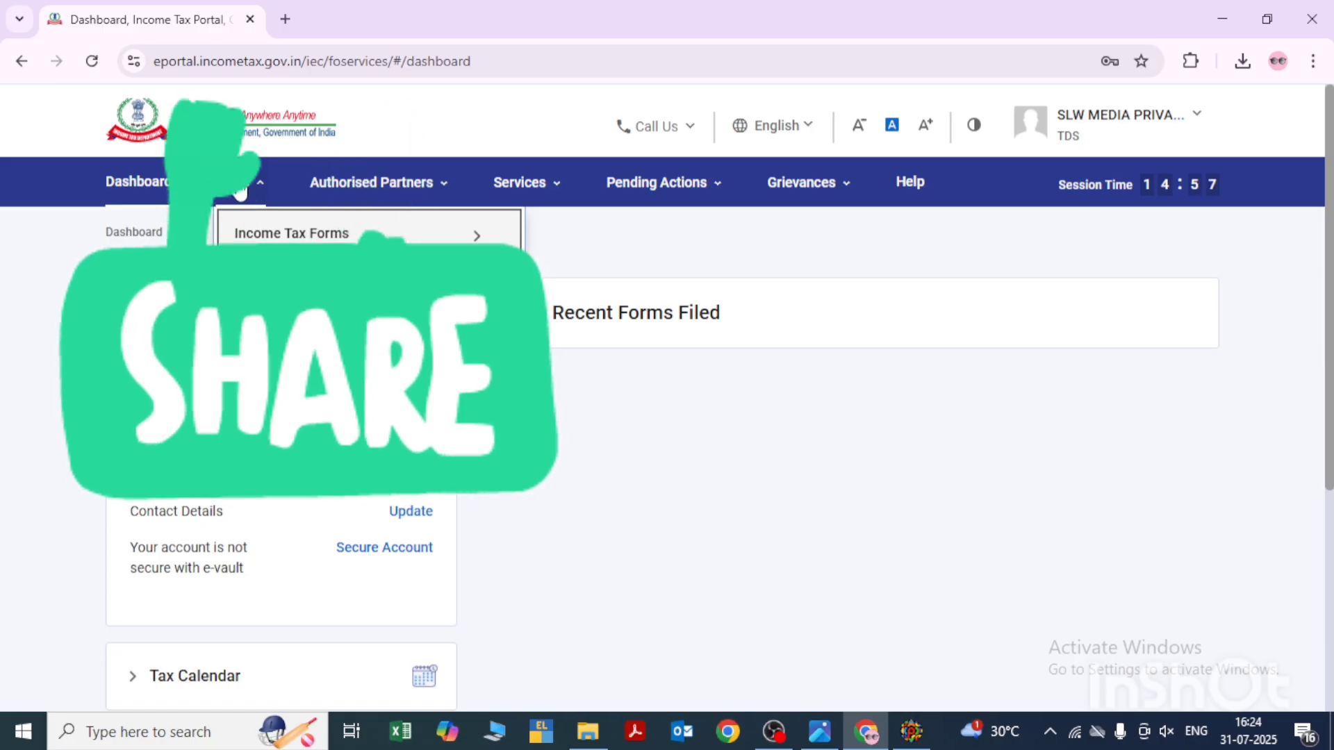
{"action": "mouse_move", "coordinate": [292, 242]}
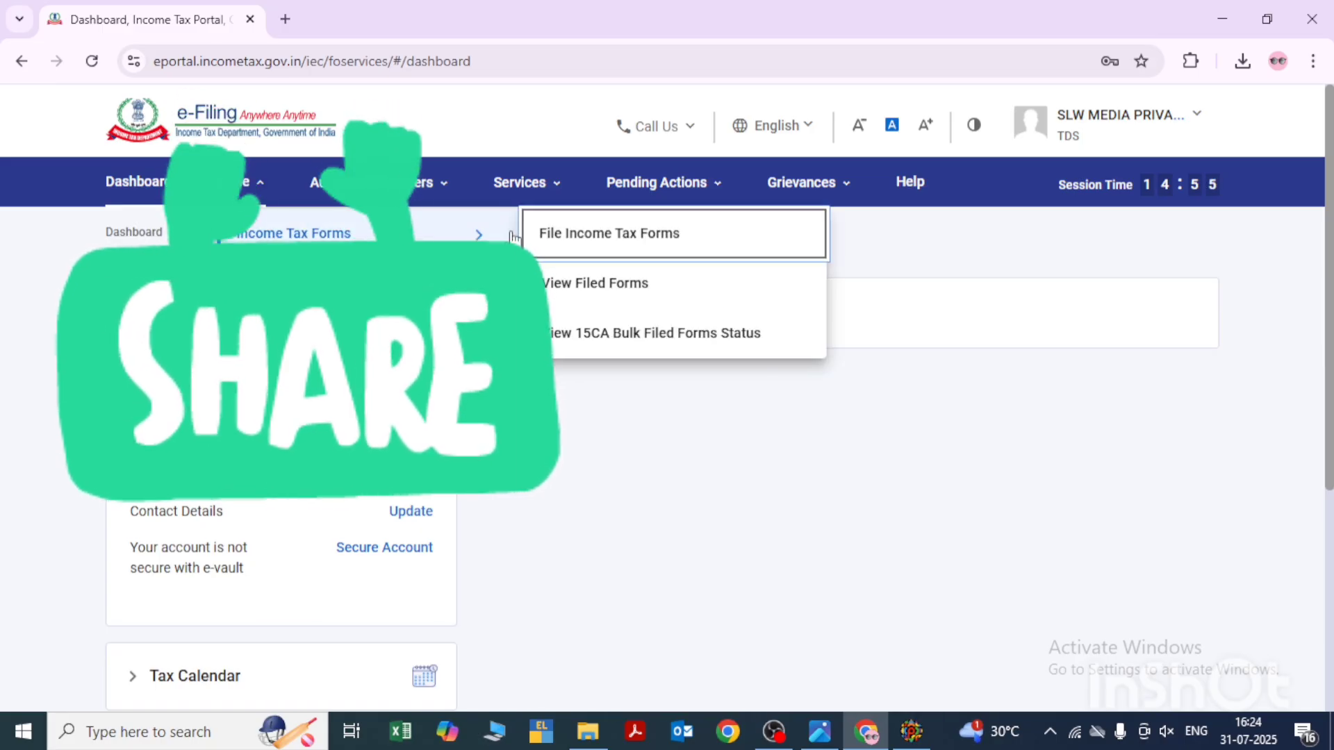
{"action": "left_click", "coordinate": [651, 236]}
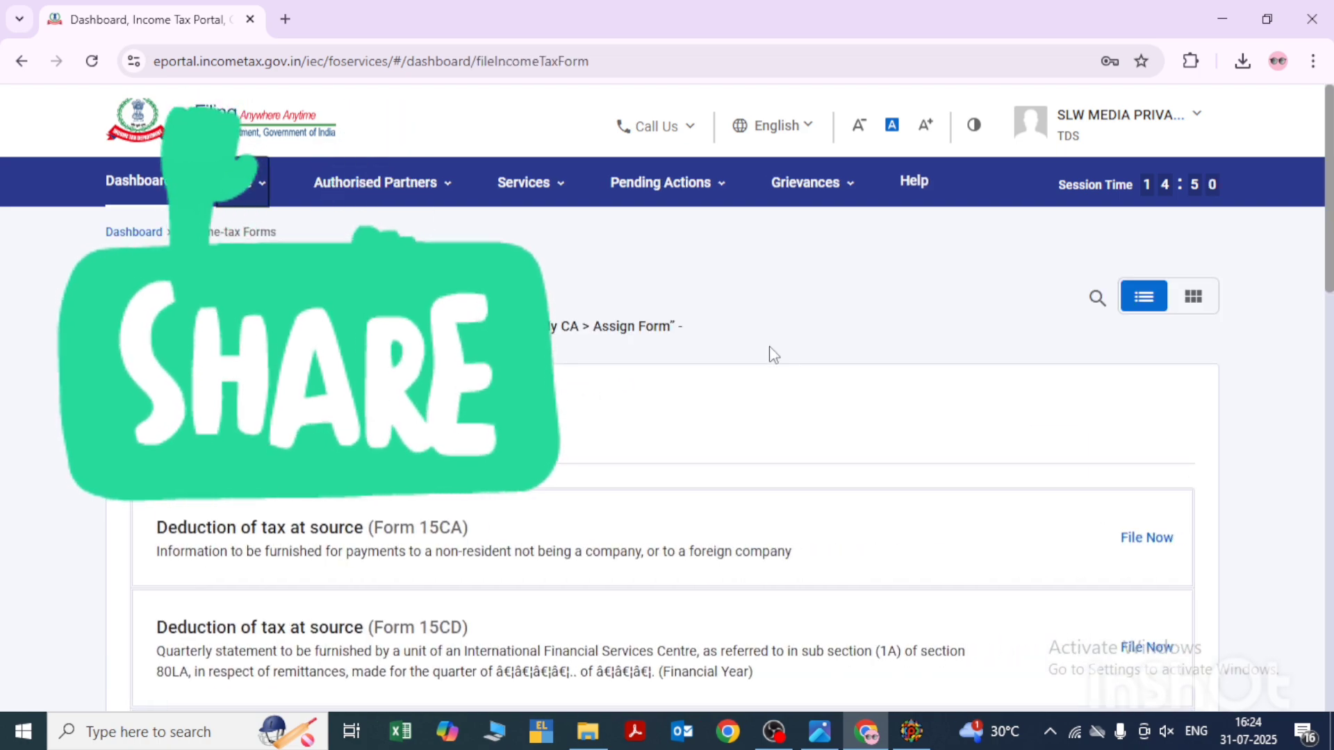
{"action": "scroll", "coordinate": [669, 485], "scroll_direction": "down", "scroll_amount": 15}
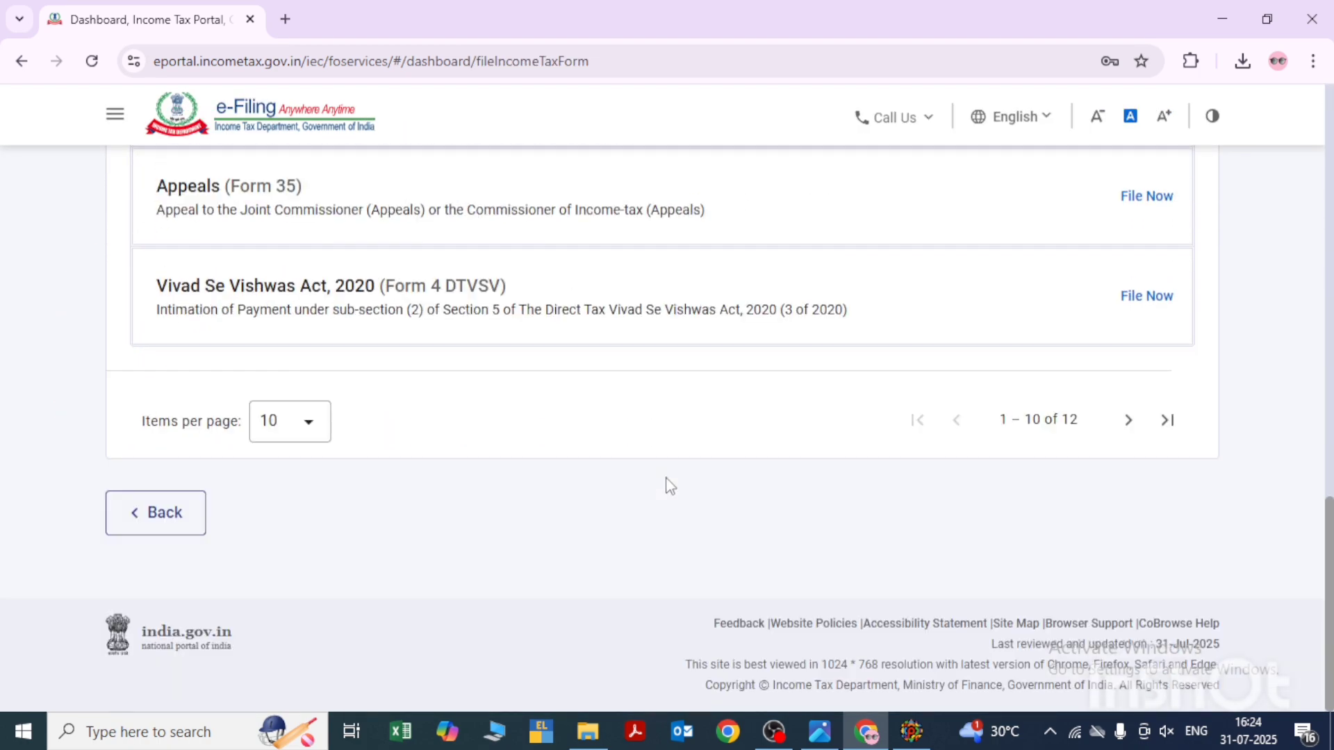
{"action": "left_click", "coordinate": [1128, 420]}
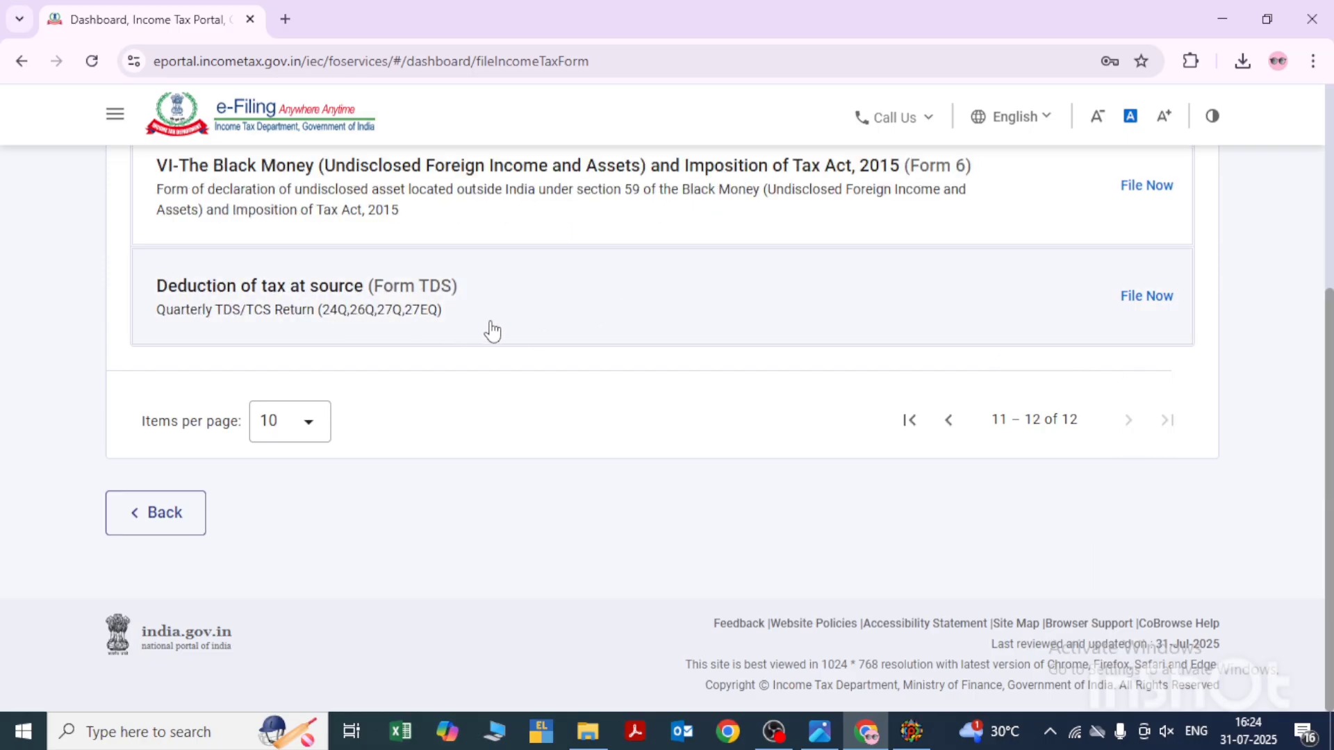
{"action": "left_click", "coordinate": [1160, 306]}
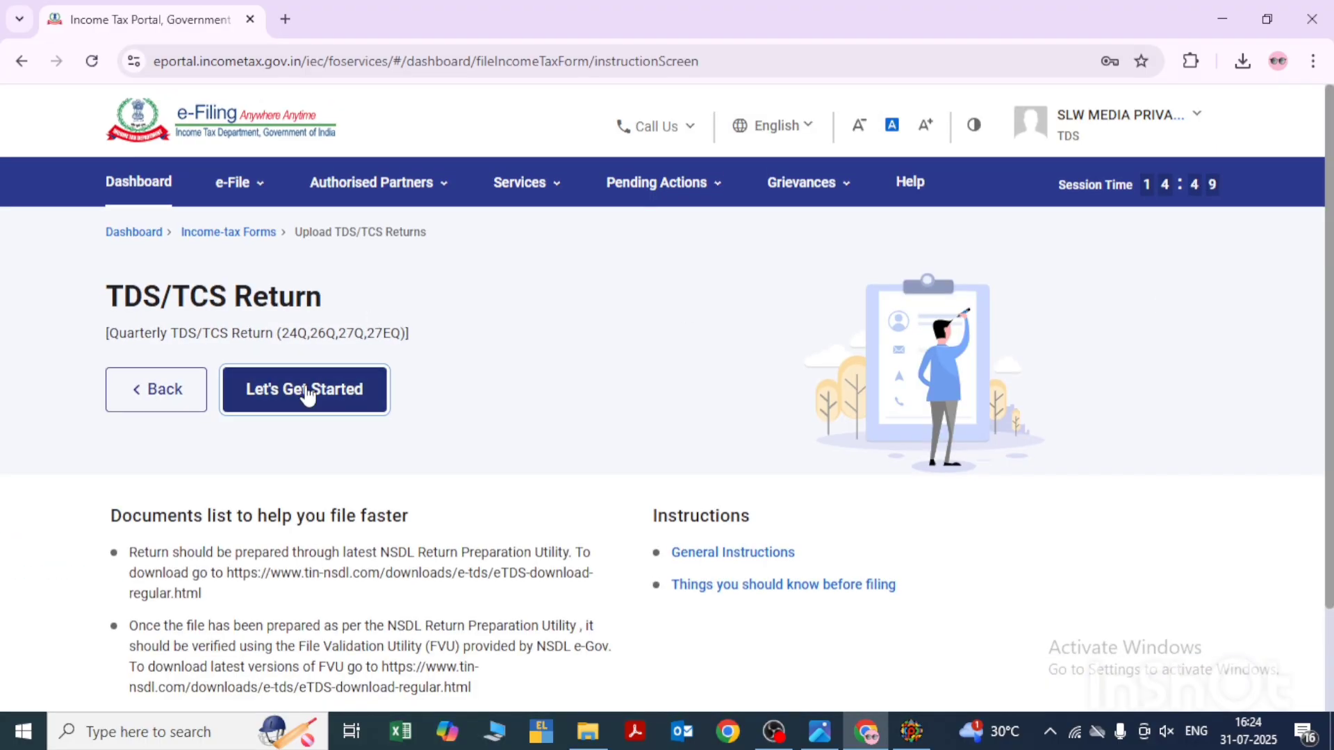
{"action": "left_click", "coordinate": [310, 389]}
- Set the return to form 26Q (Other than salary), financial year 2025-26, quarter Q1, with Regular as the upload type
{"action": "left_click", "coordinate": [360, 357]}
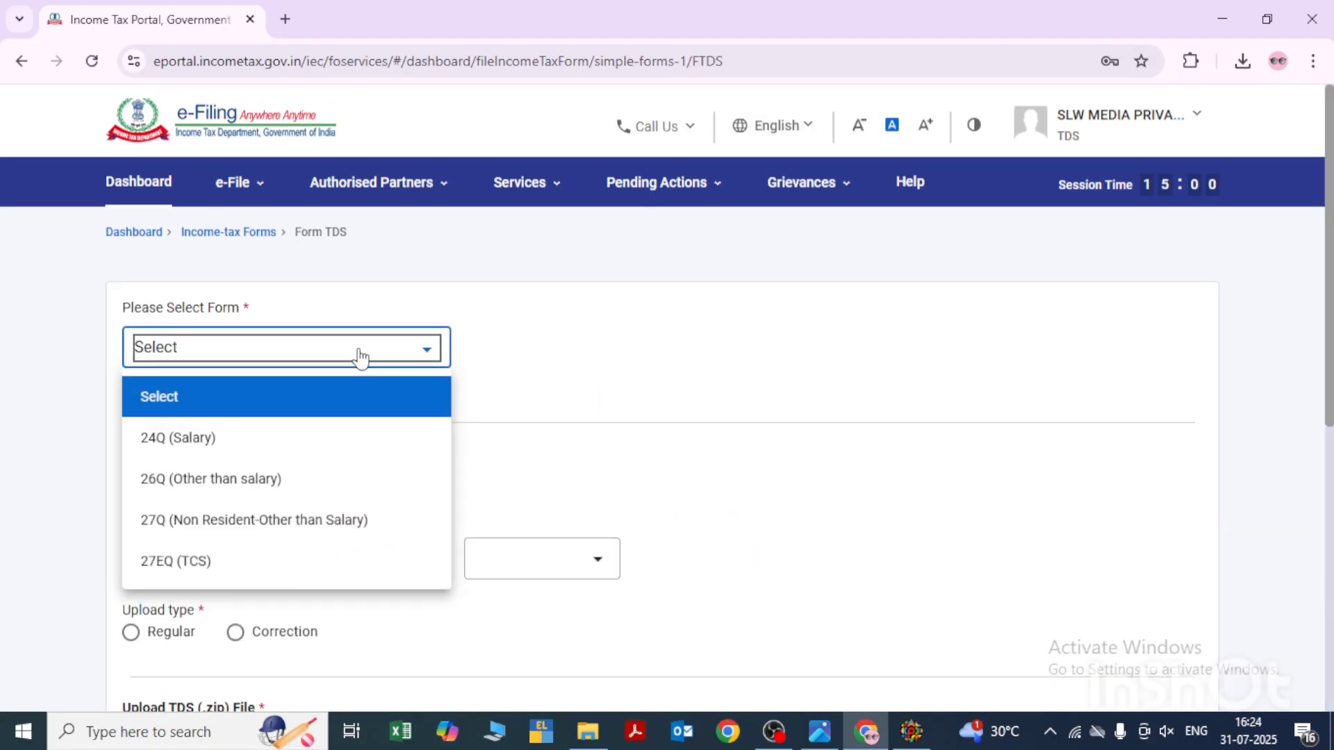
{"action": "left_click", "coordinate": [224, 494]}
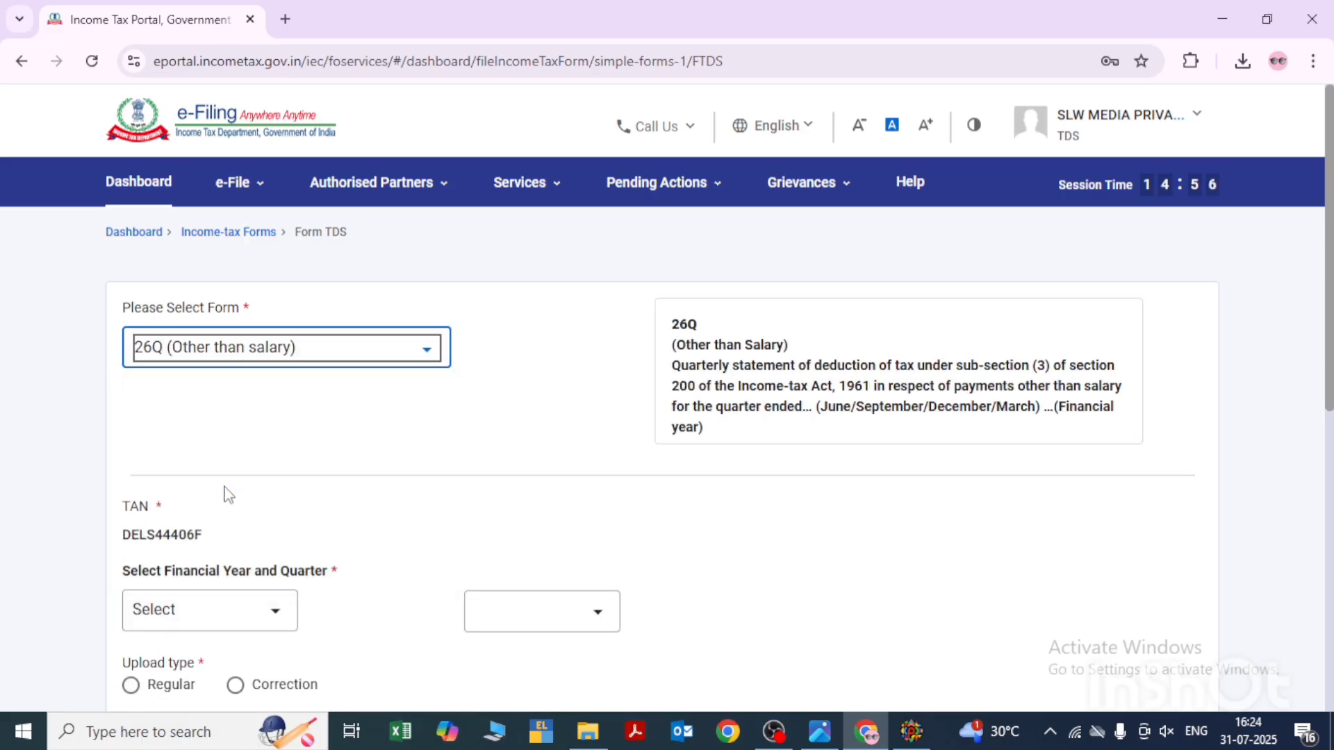
{"action": "left_click", "coordinate": [218, 615]}
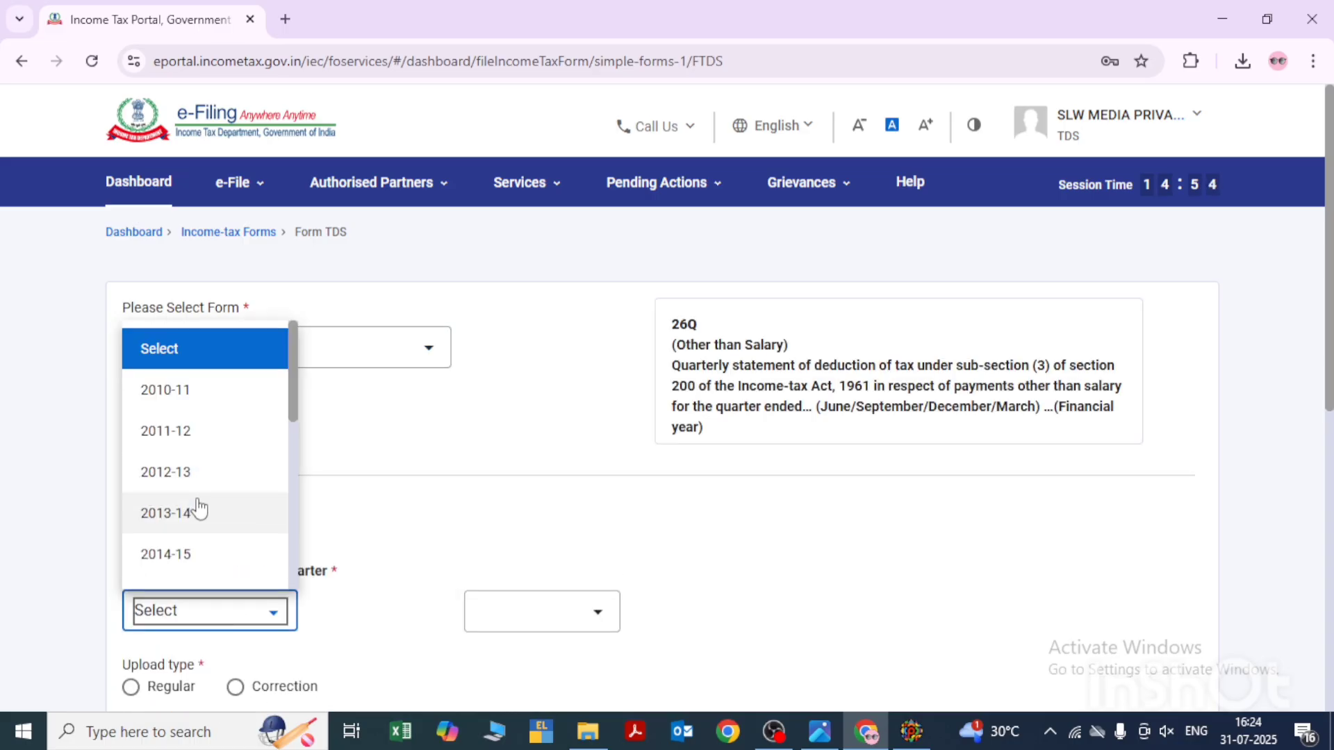
{"action": "scroll", "coordinate": [198, 510], "scroll_direction": "down", "scroll_amount": 5}
{"action": "left_click", "coordinate": [196, 566]}
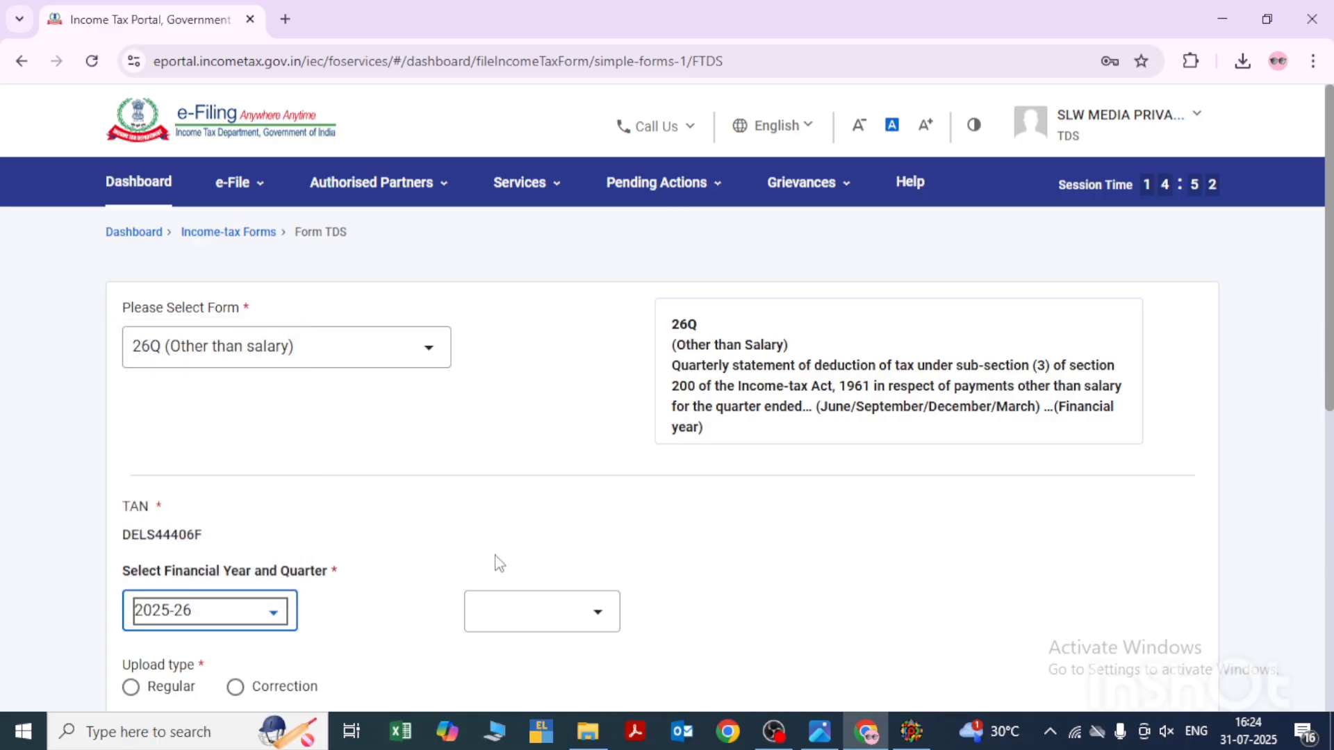
{"action": "scroll", "coordinate": [517, 559], "scroll_direction": "down", "scroll_amount": 2}
{"action": "left_click", "coordinate": [555, 478]}
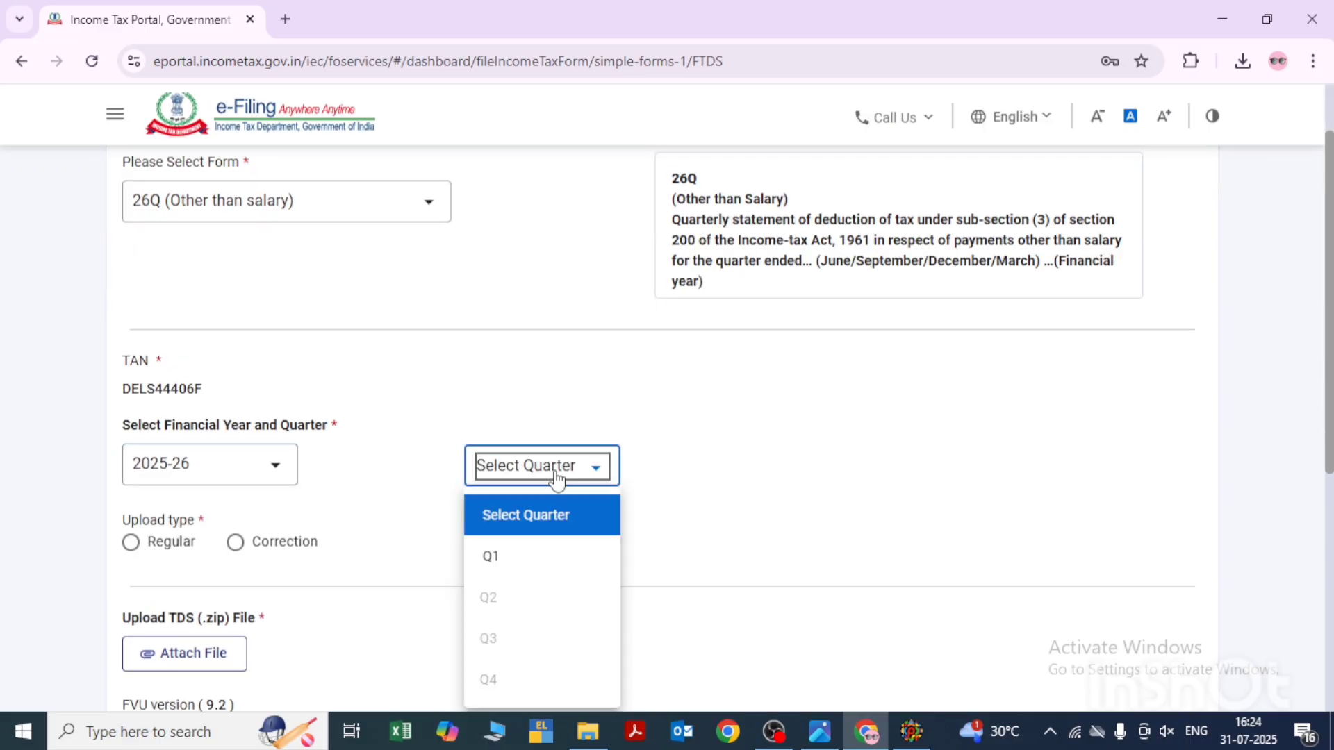
{"action": "left_click", "coordinate": [508, 563]}
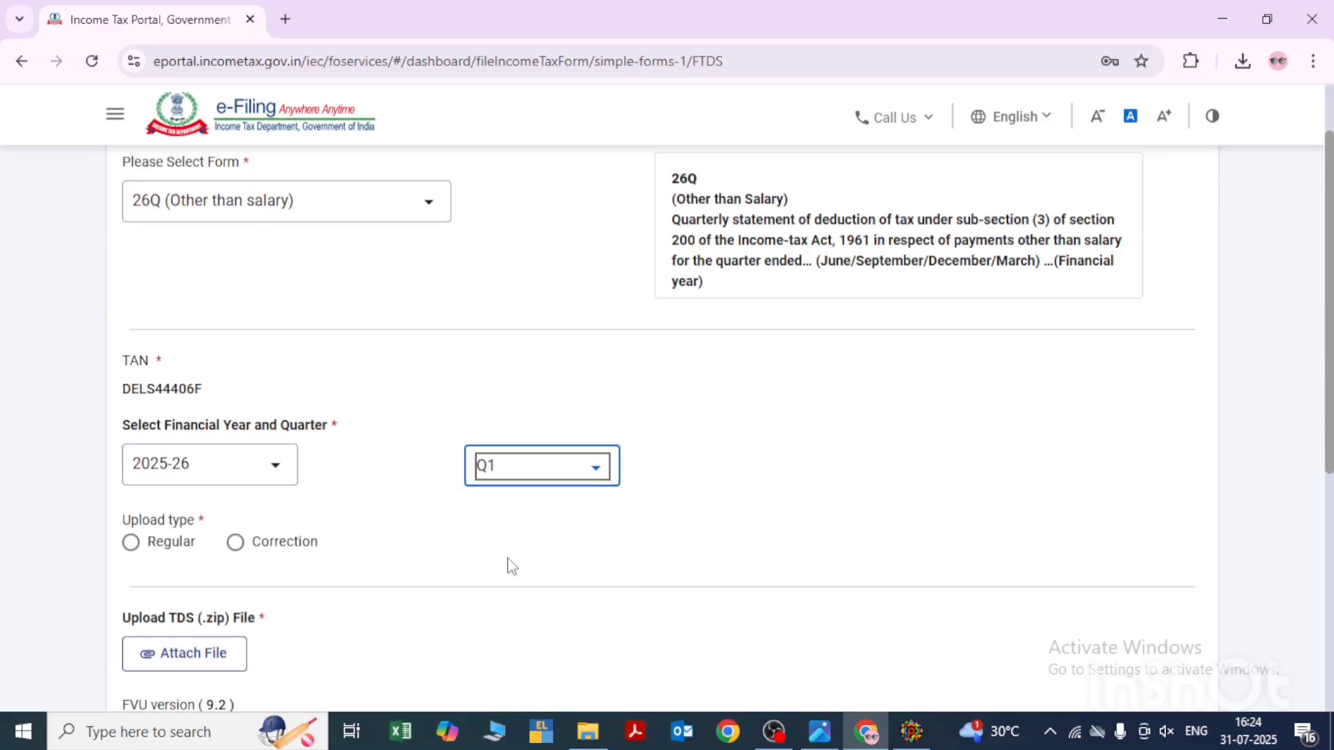
{"action": "left_click", "coordinate": [132, 545]}
- Start attaching the TDS zip file and browse to Local Disk (D:) in the file chooser
{"action": "scroll", "coordinate": [446, 596], "scroll_direction": "down", "scroll_amount": 2}
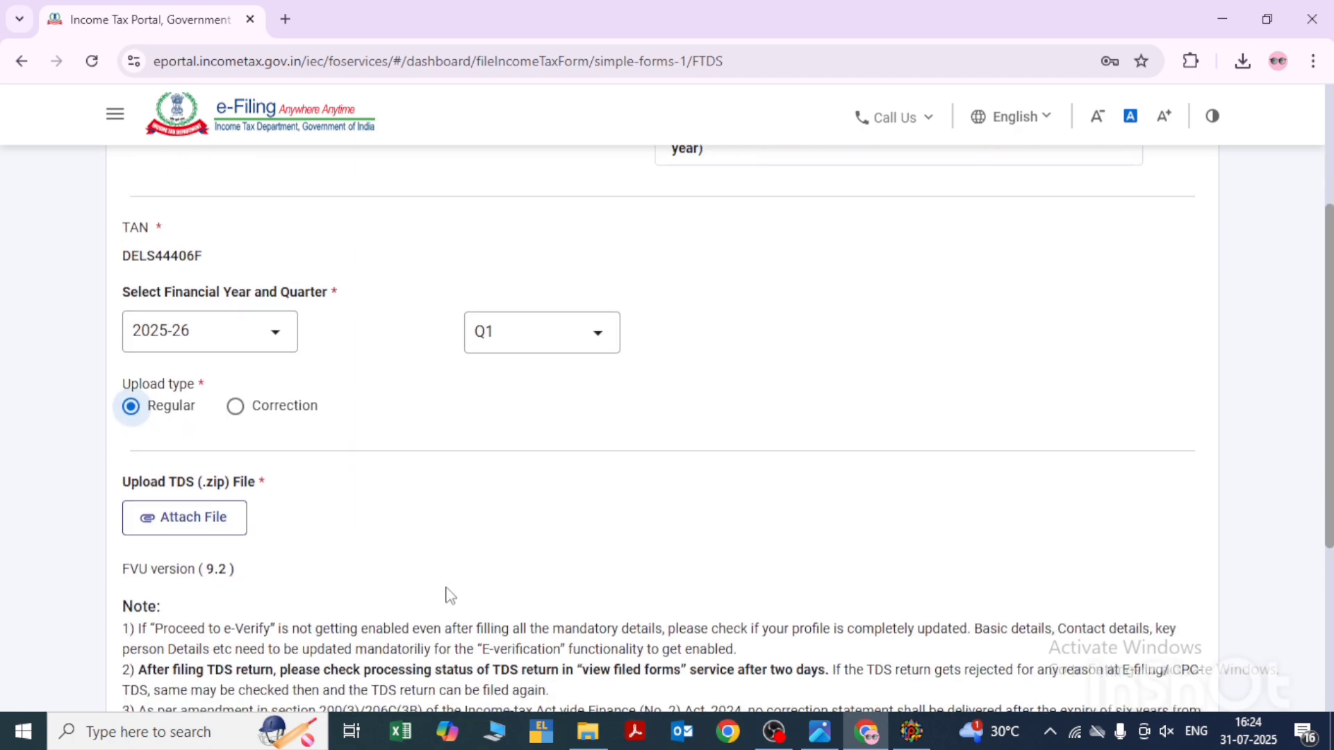
{"action": "left_click", "coordinate": [173, 513]}
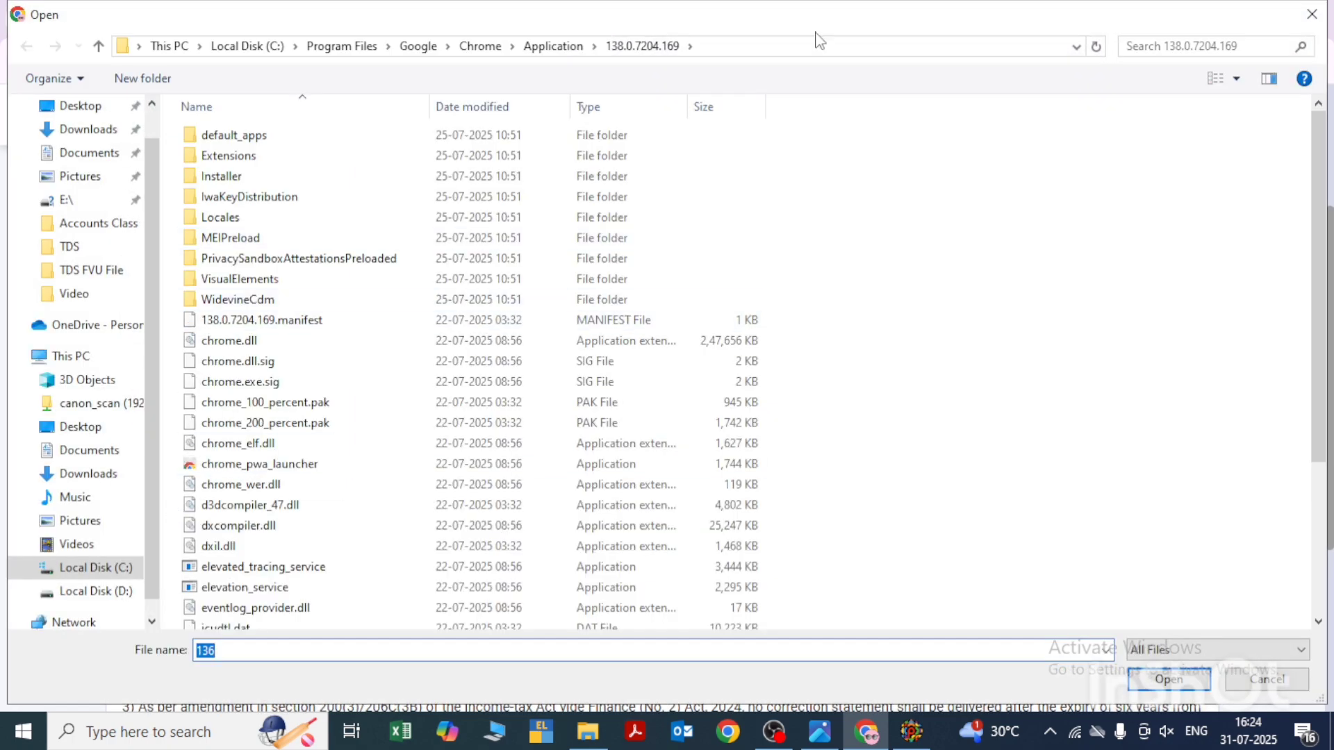
{"action": "left_click", "coordinate": [796, 49]}
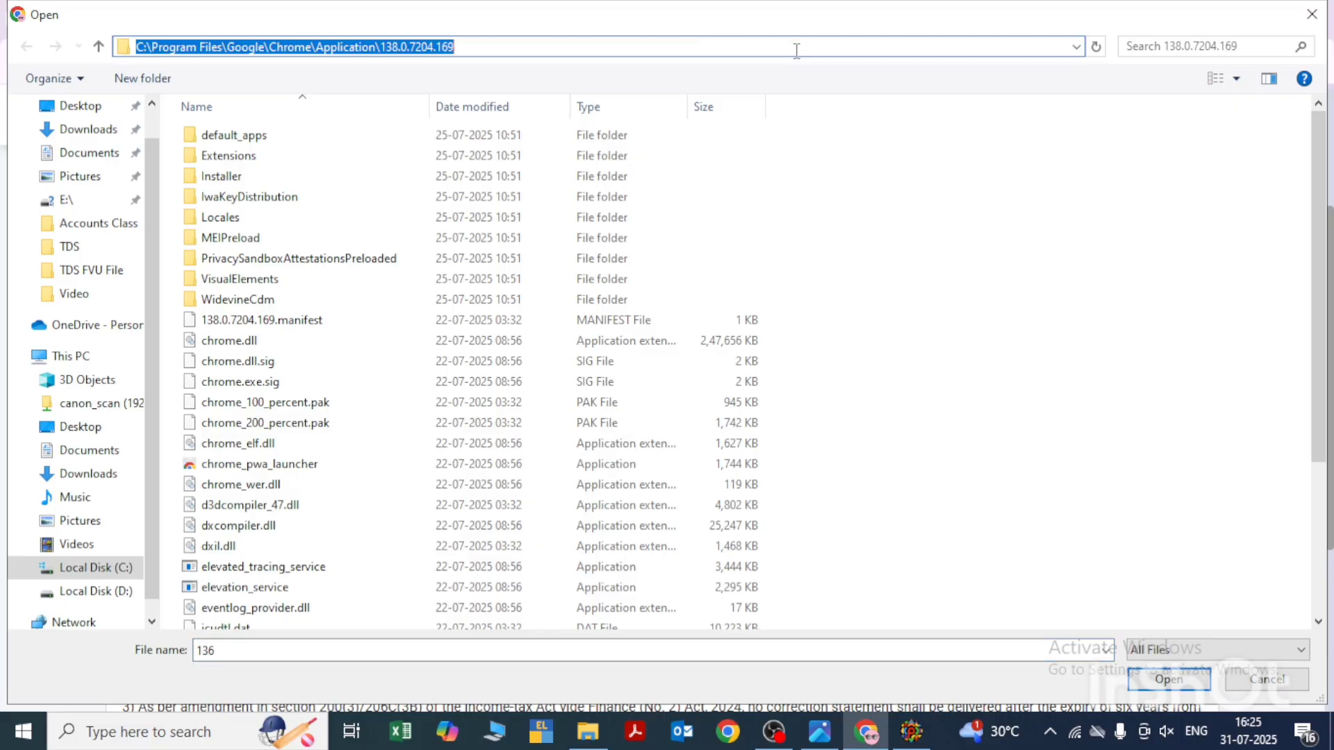
{"action": "type", "text": "d"}
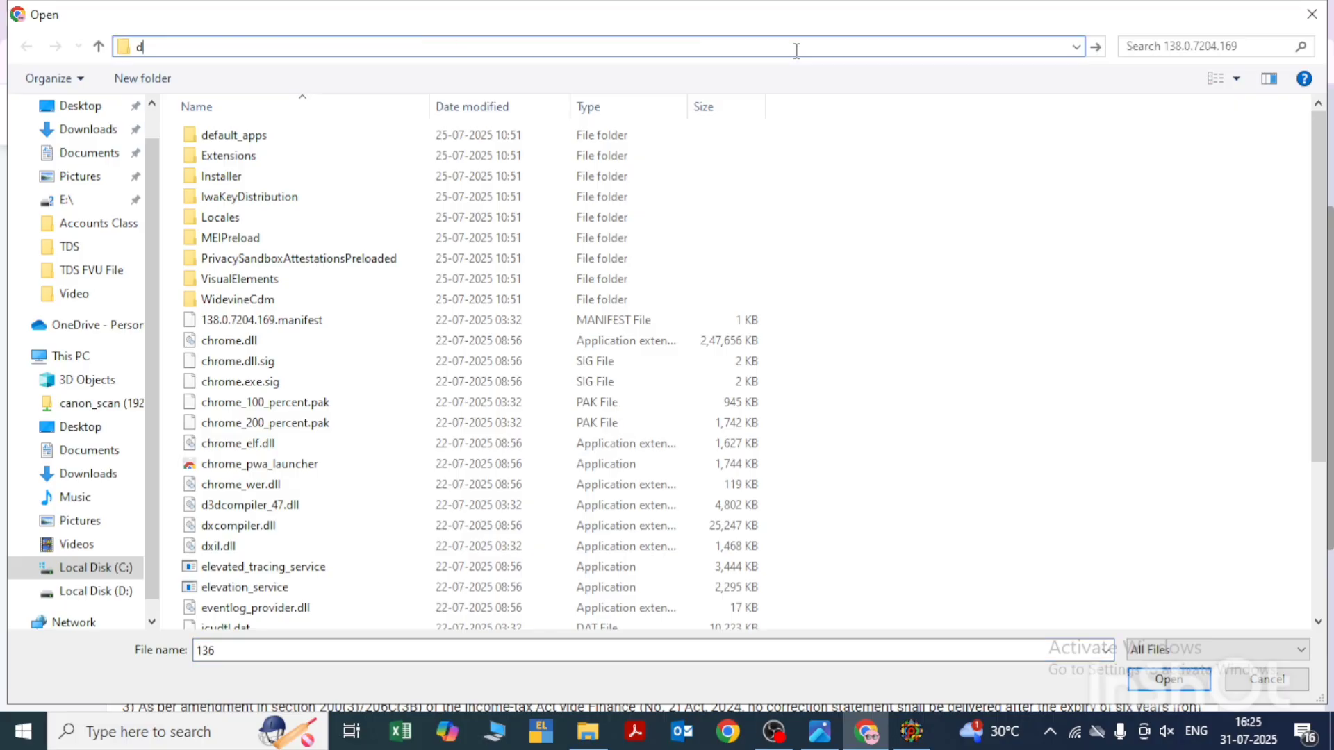
{"action": "type", "text": ":"}
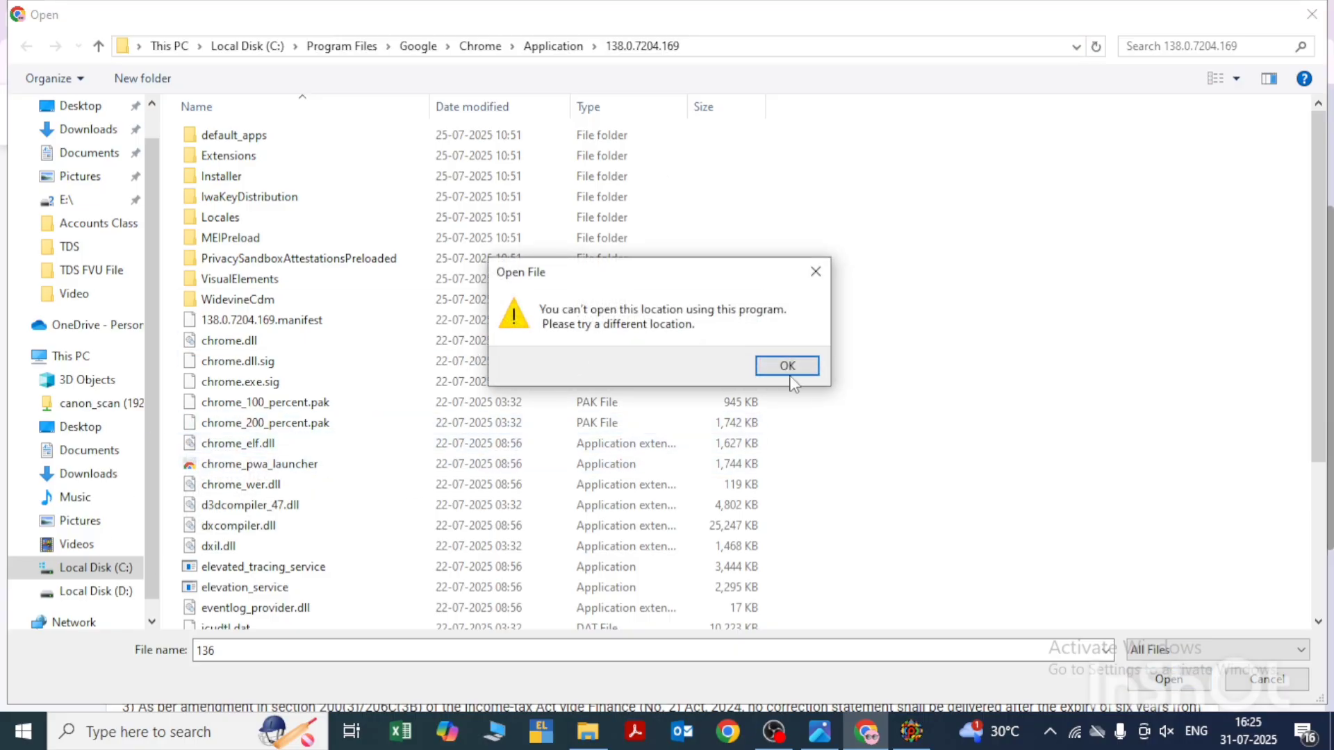
{"action": "left_click", "coordinate": [792, 368]}
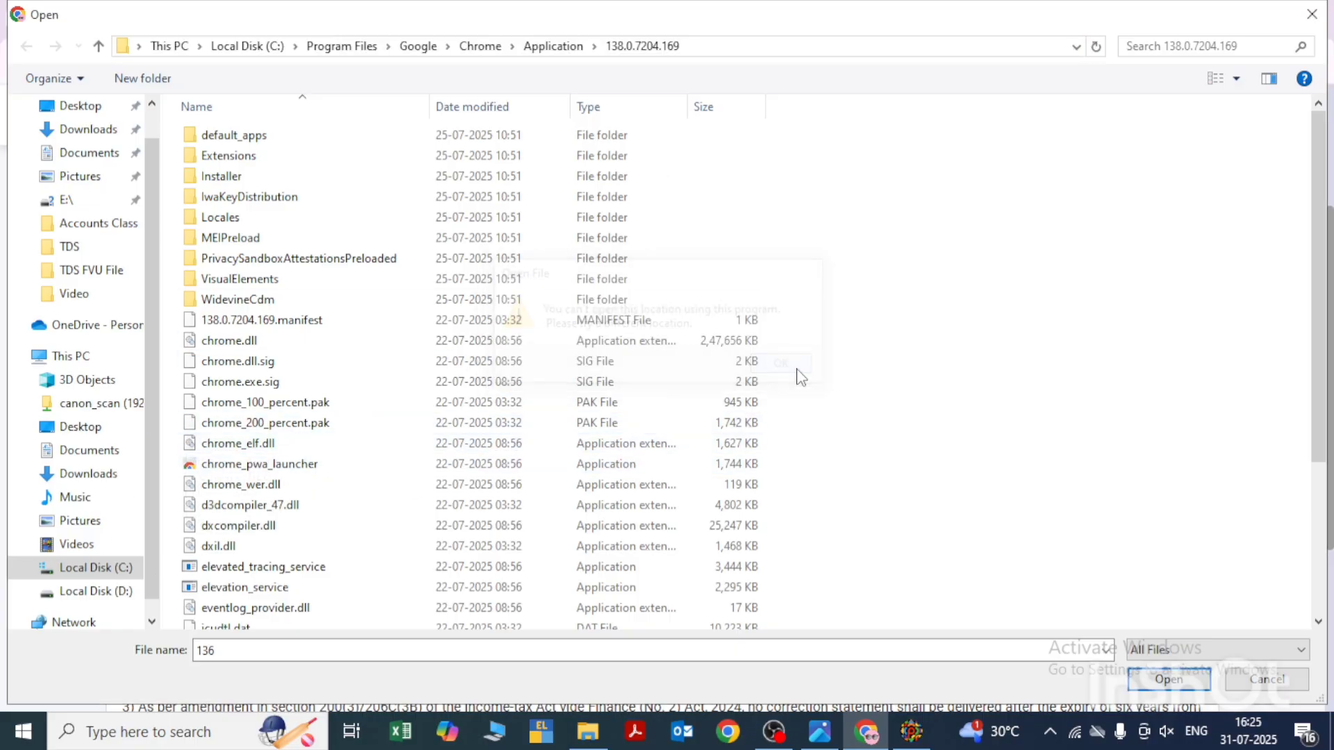
{"action": "left_click", "coordinate": [104, 591]}
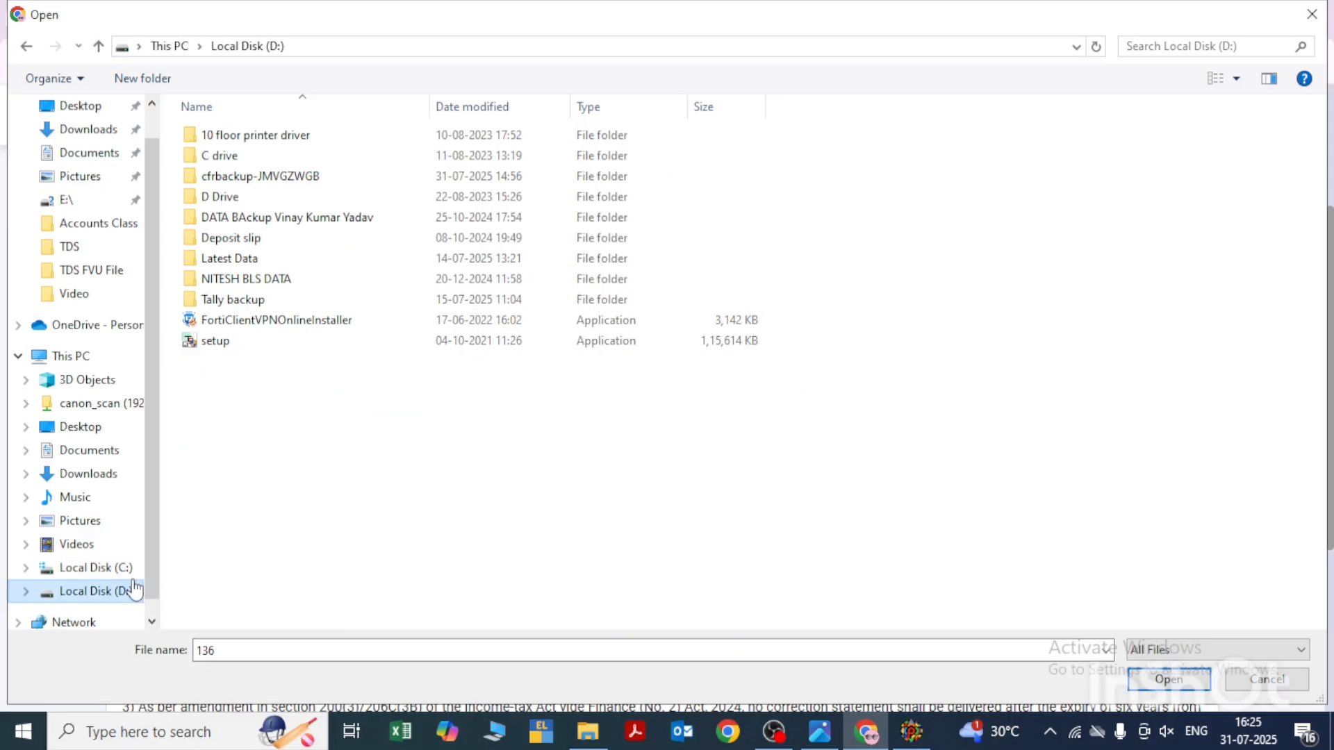
- Browse into the SLW Media Pvt. Ltd folder and open its TDS > FY 2025-26 Q1 > TDS FVU File subfolder
{"action": "double_click", "coordinate": [250, 279]}
{"action": "double_click", "coordinate": [255, 200]}
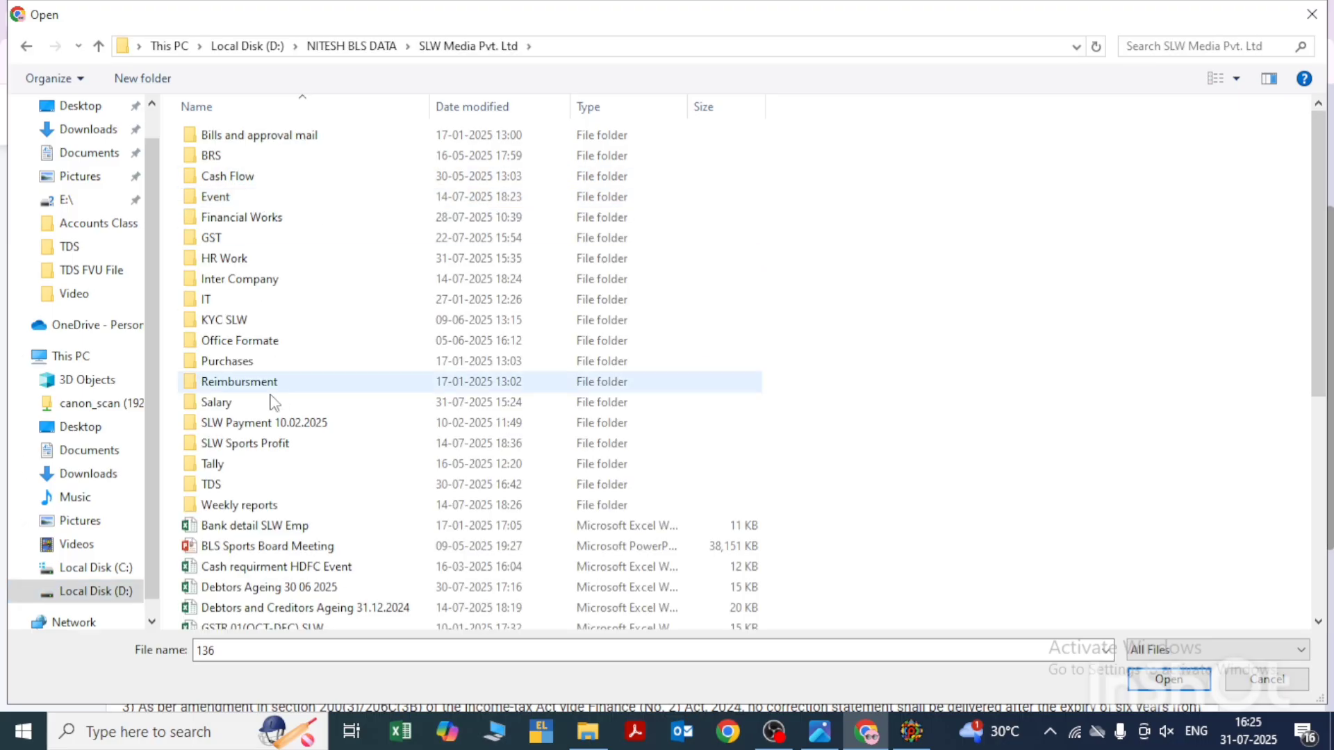
{"action": "double_click", "coordinate": [232, 486]}
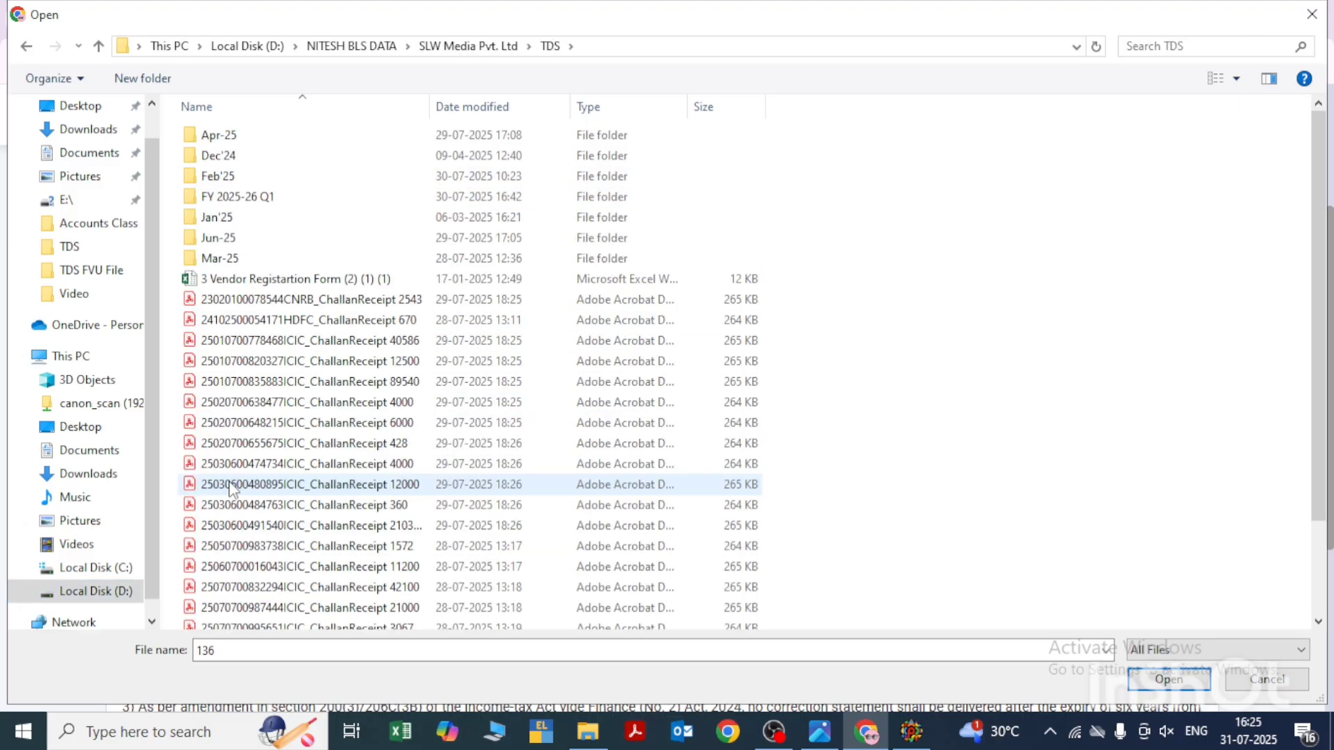
{"action": "left_click", "coordinate": [266, 200]}
{"action": "double_click", "coordinate": [266, 201]}
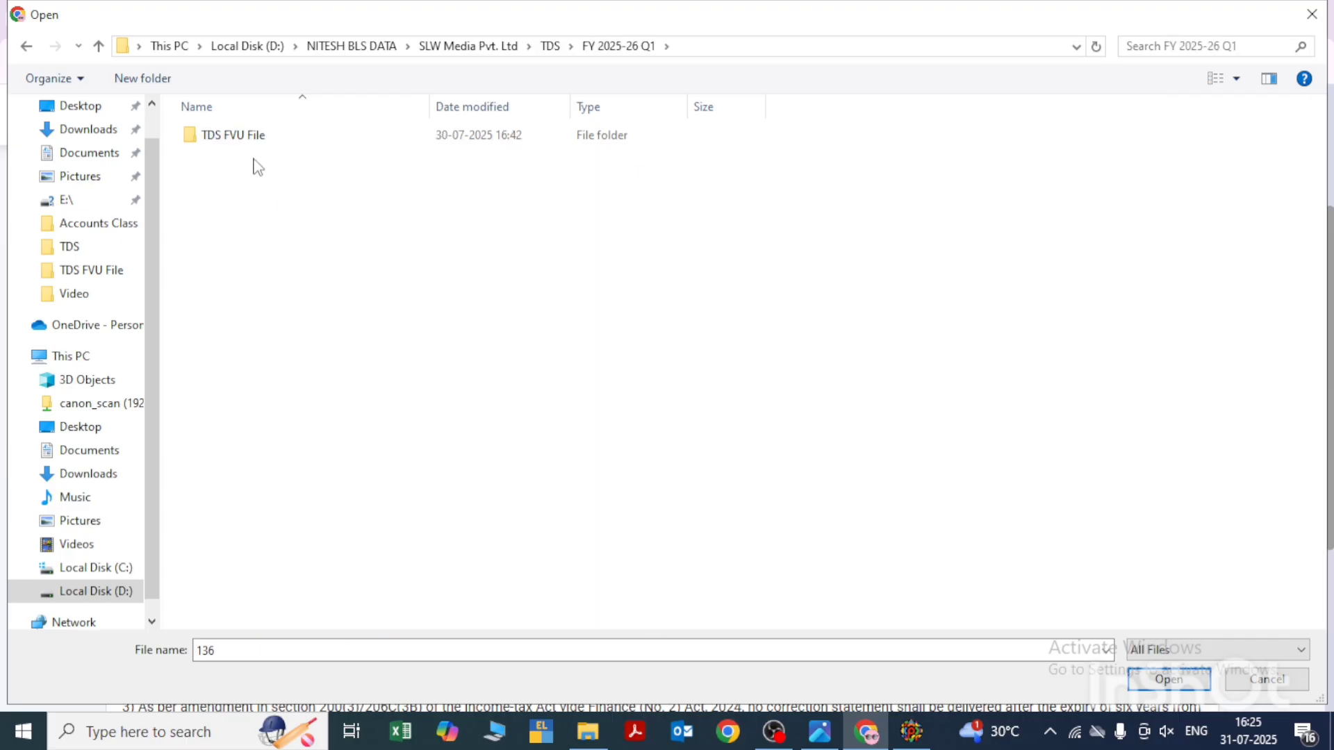
{"action": "double_click", "coordinate": [244, 137]}
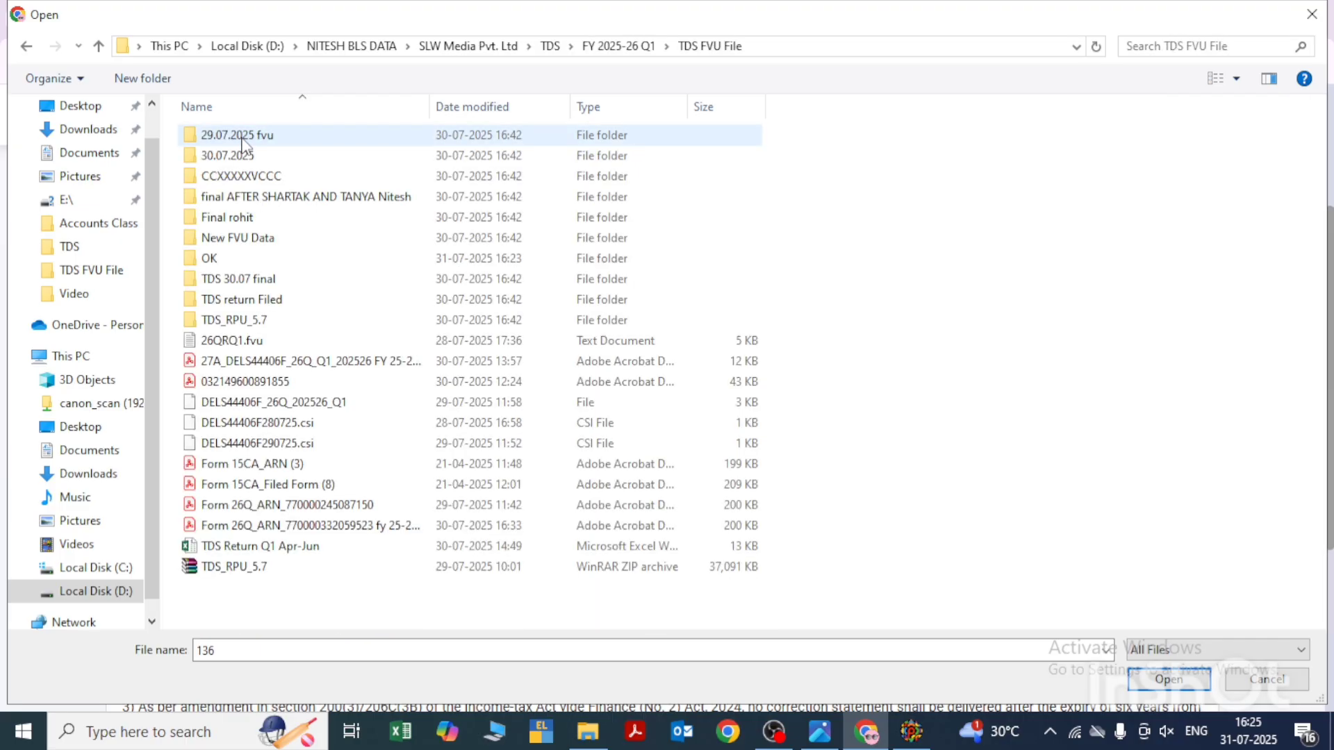
- Attach the 26QRQ1 ZIP archive from folder 136 inside TDS 30.07 final
{"action": "double_click", "coordinate": [237, 240]}
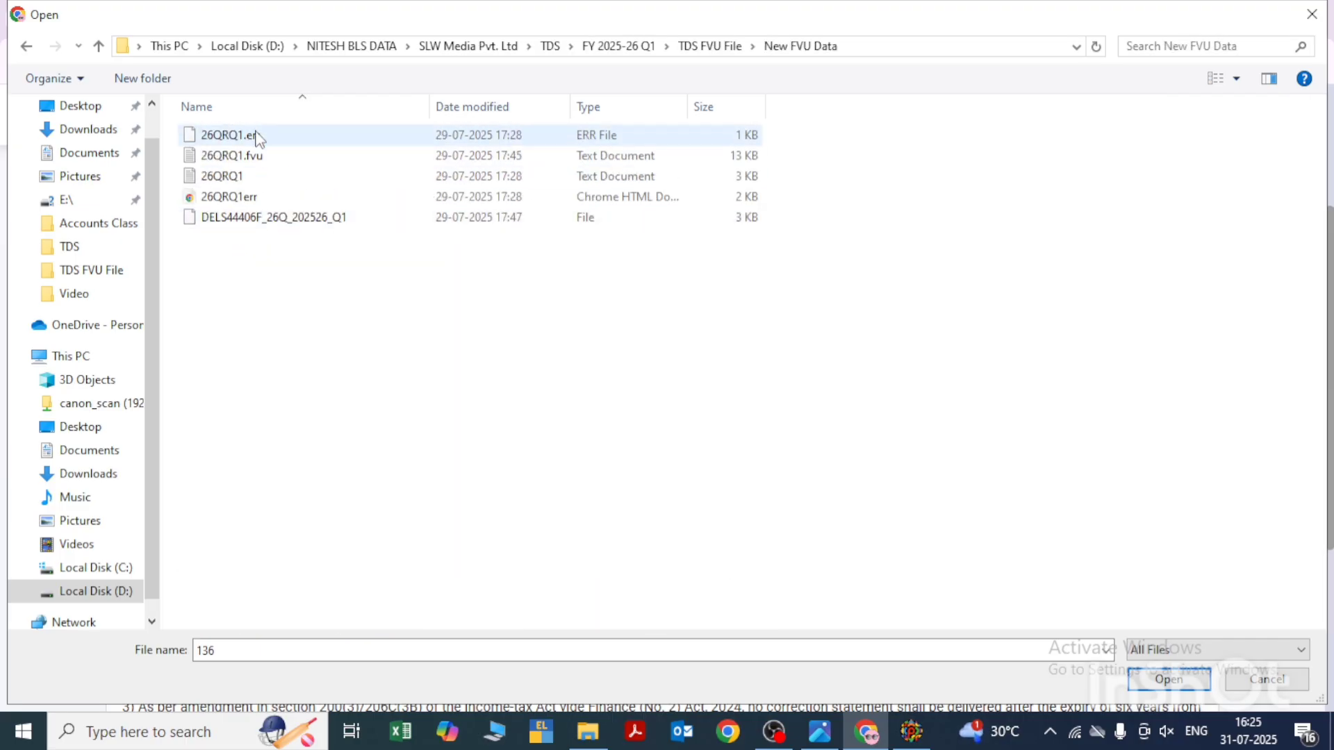
{"action": "key", "text": "BackSpace"}
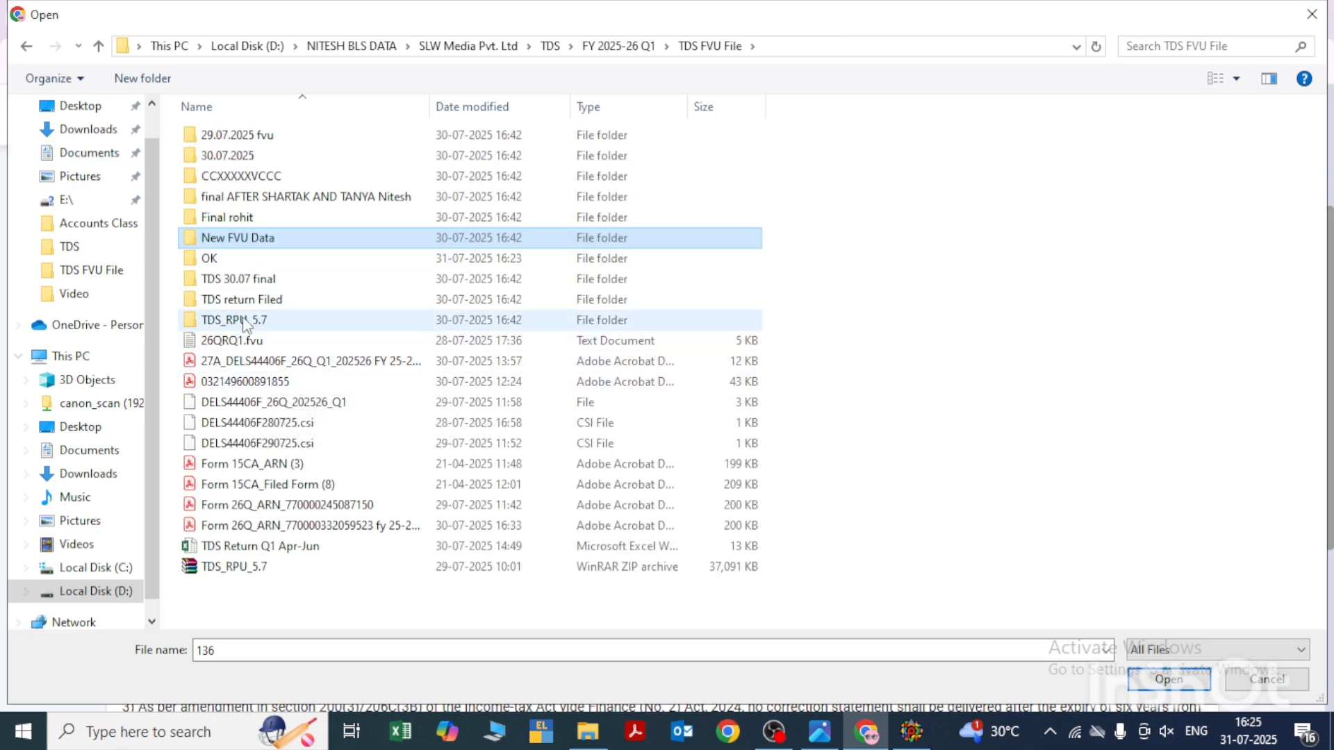
{"action": "double_click", "coordinate": [253, 281]}
{"action": "double_click", "coordinate": [214, 139]}
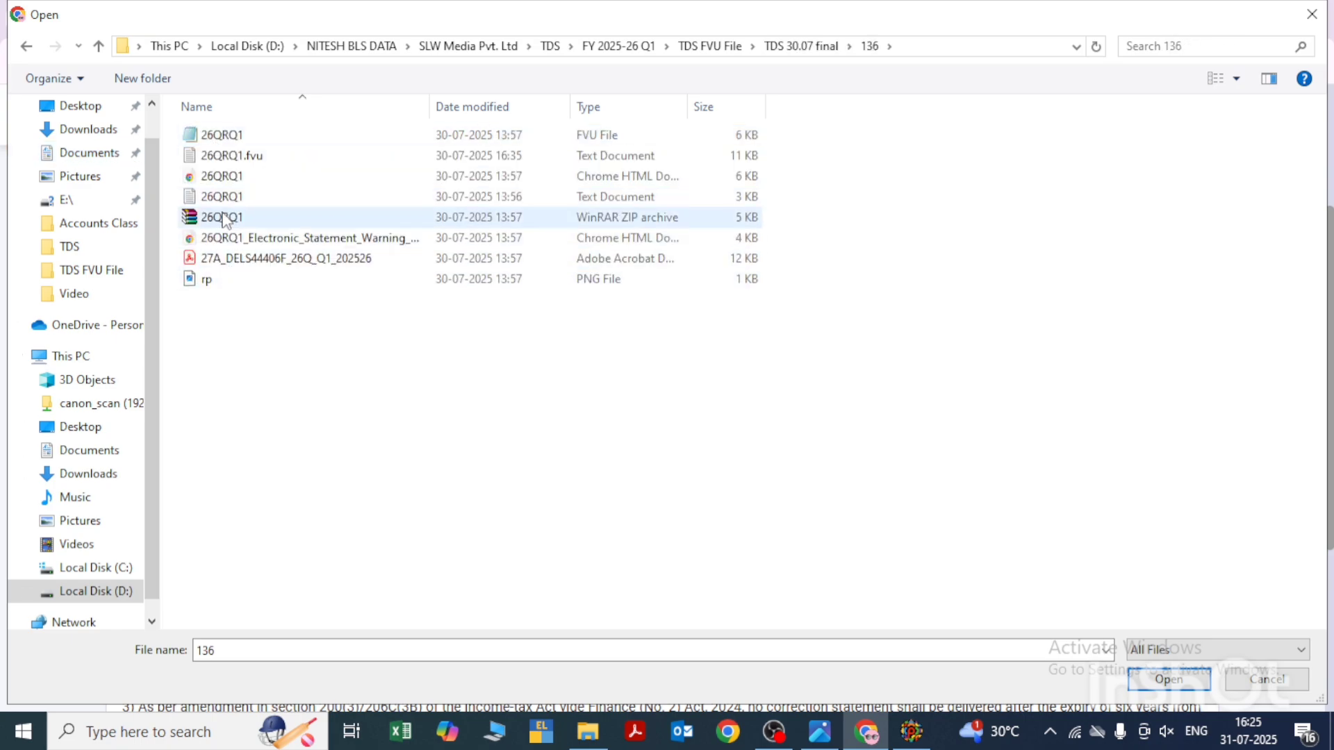
{"action": "left_click", "coordinate": [226, 222]}
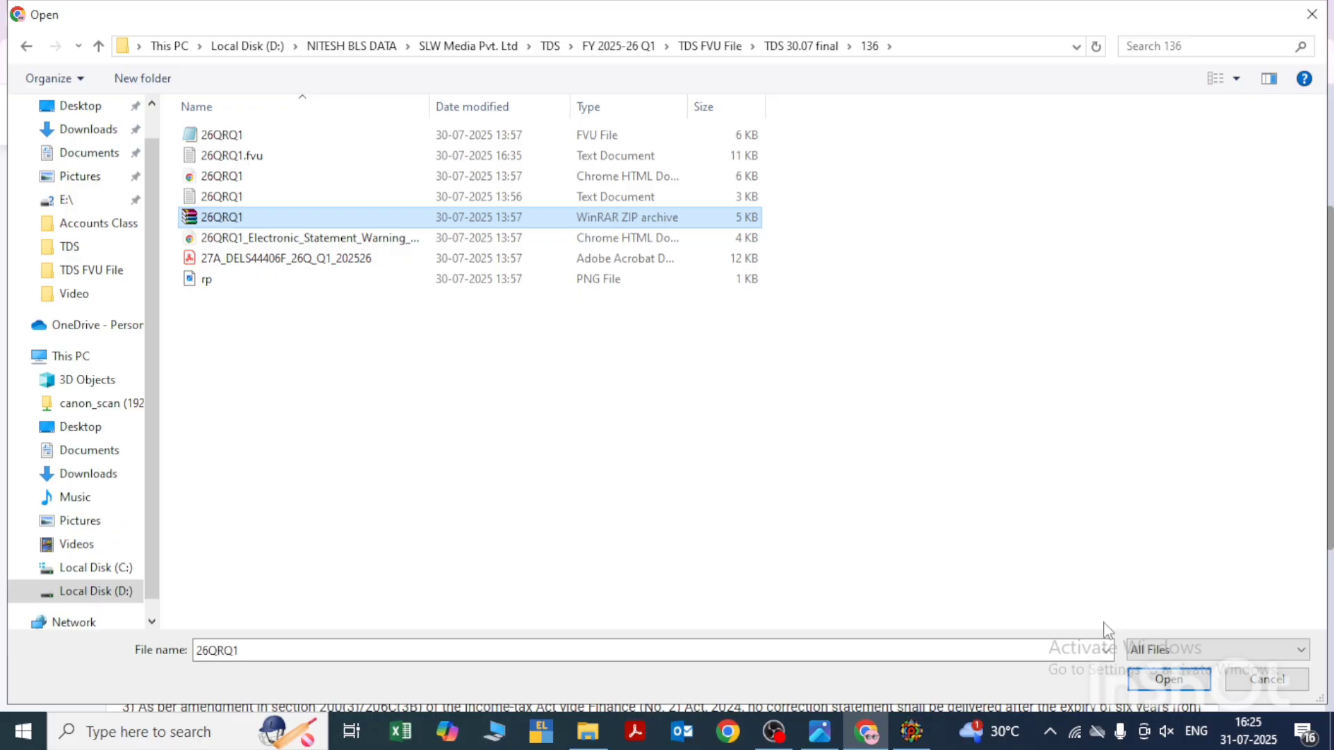
{"action": "left_click", "coordinate": [1153, 679]}
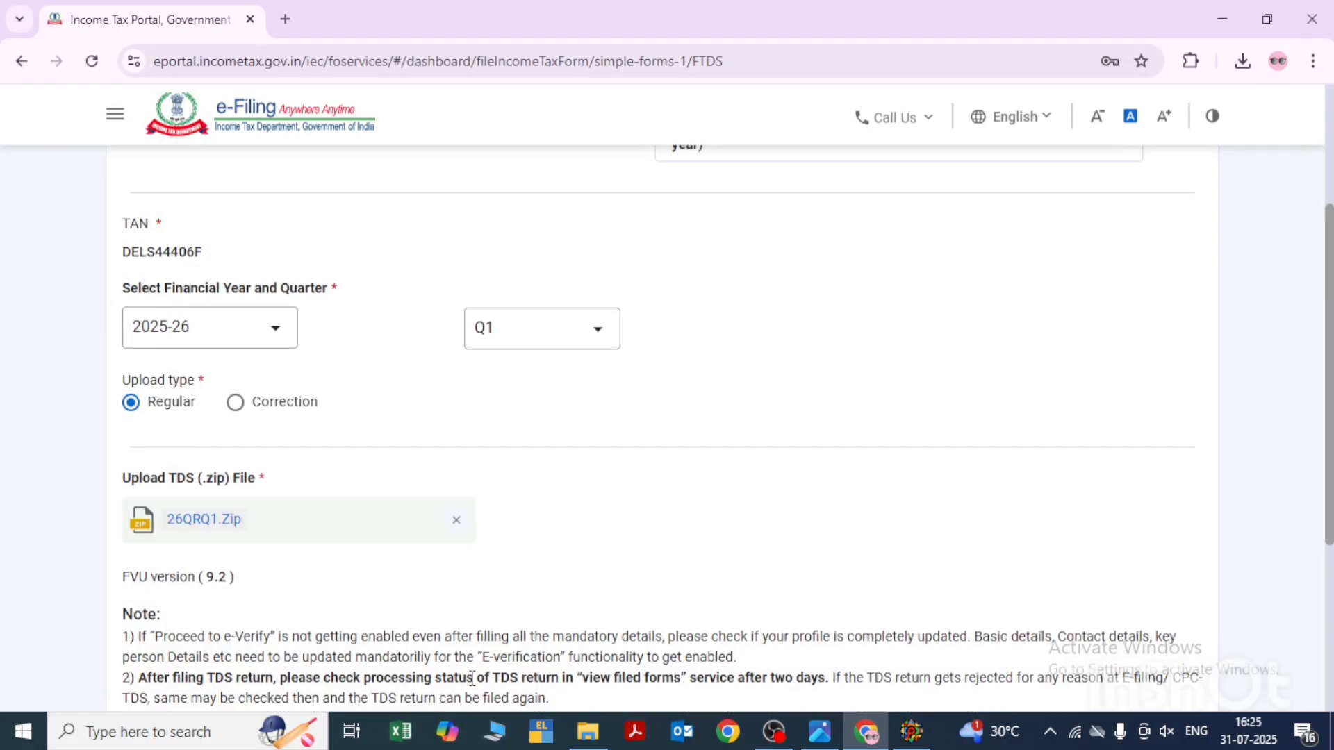
- Proceed to e-verification of the 26Q return and confirm the request
{"action": "scroll", "coordinate": [587, 556], "scroll_direction": "down", "scroll_amount": 4}
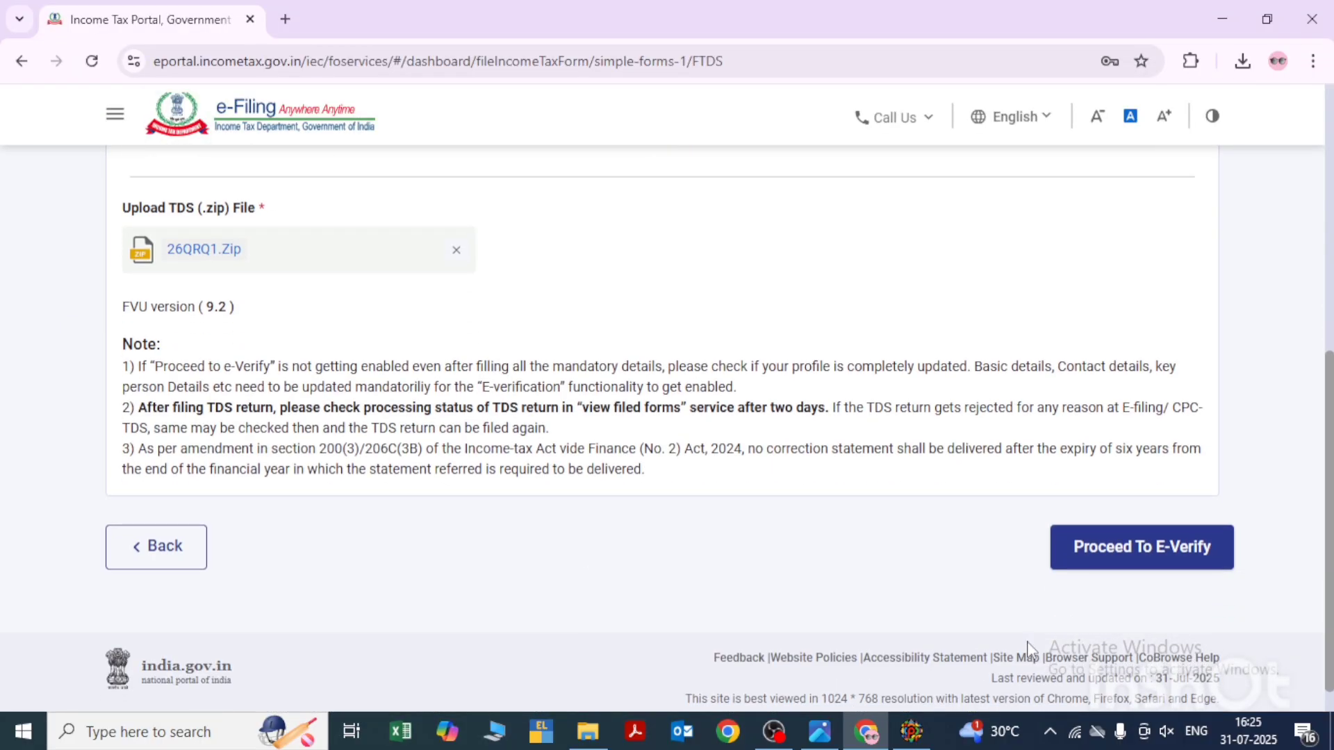
{"action": "left_click", "coordinate": [1128, 555]}
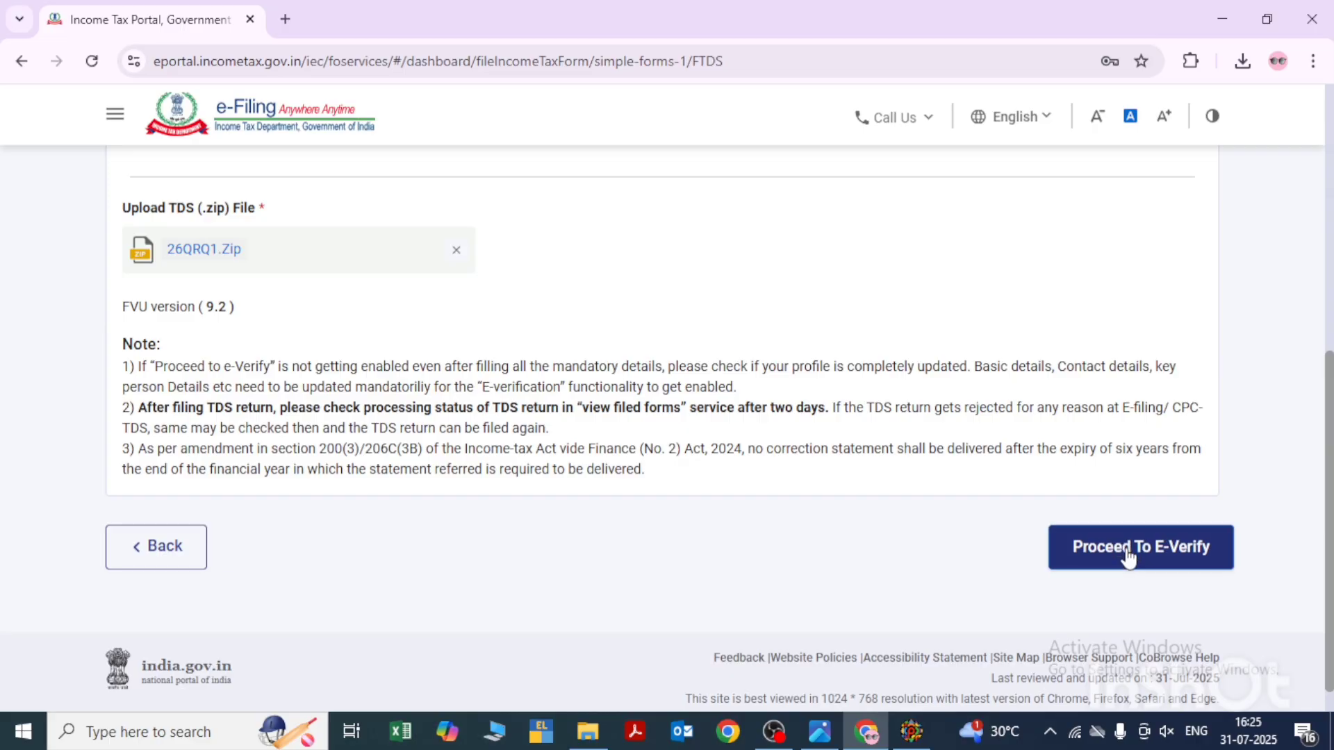
{"action": "left_click", "coordinate": [665, 479]}
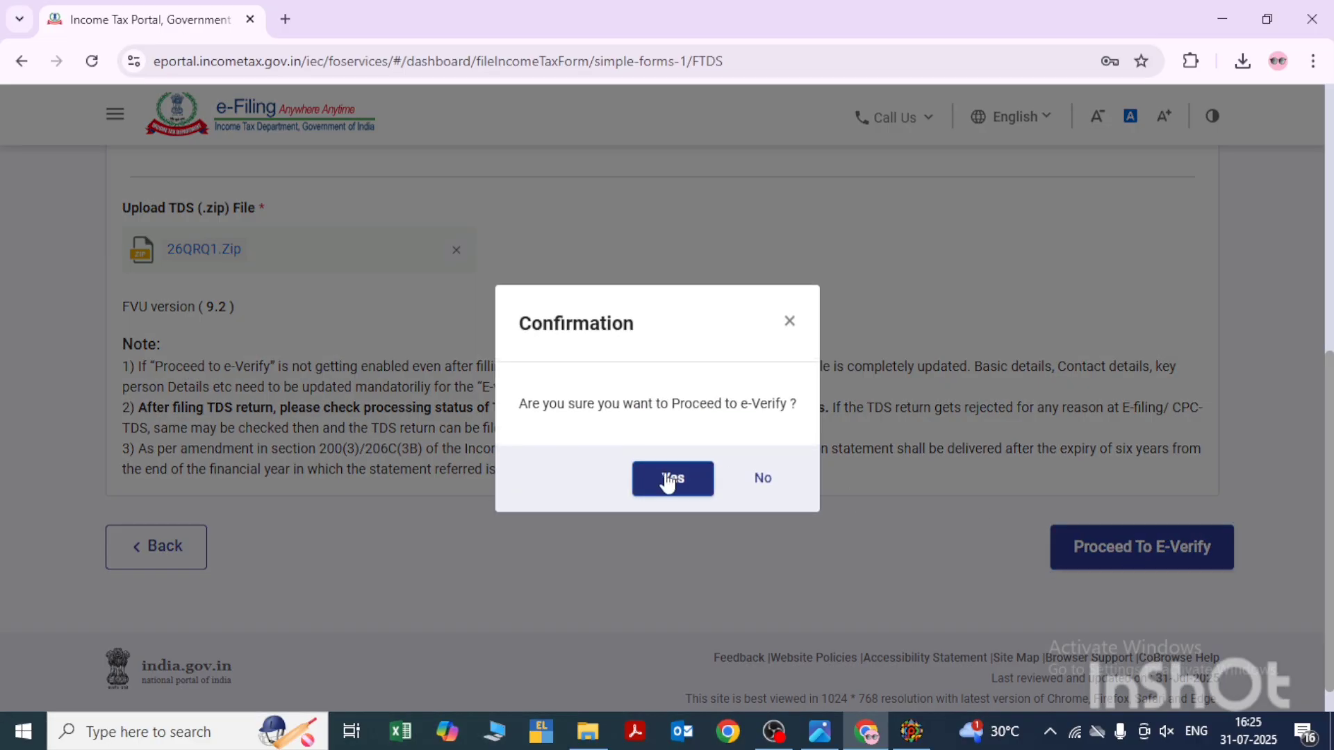
- Choose to e-verify the return with an electronic verification code (EVC) generated through a bank account, and review the e-Verify page
{"action": "scroll", "coordinate": [665, 481], "scroll_direction": "down", "scroll_amount": 1}
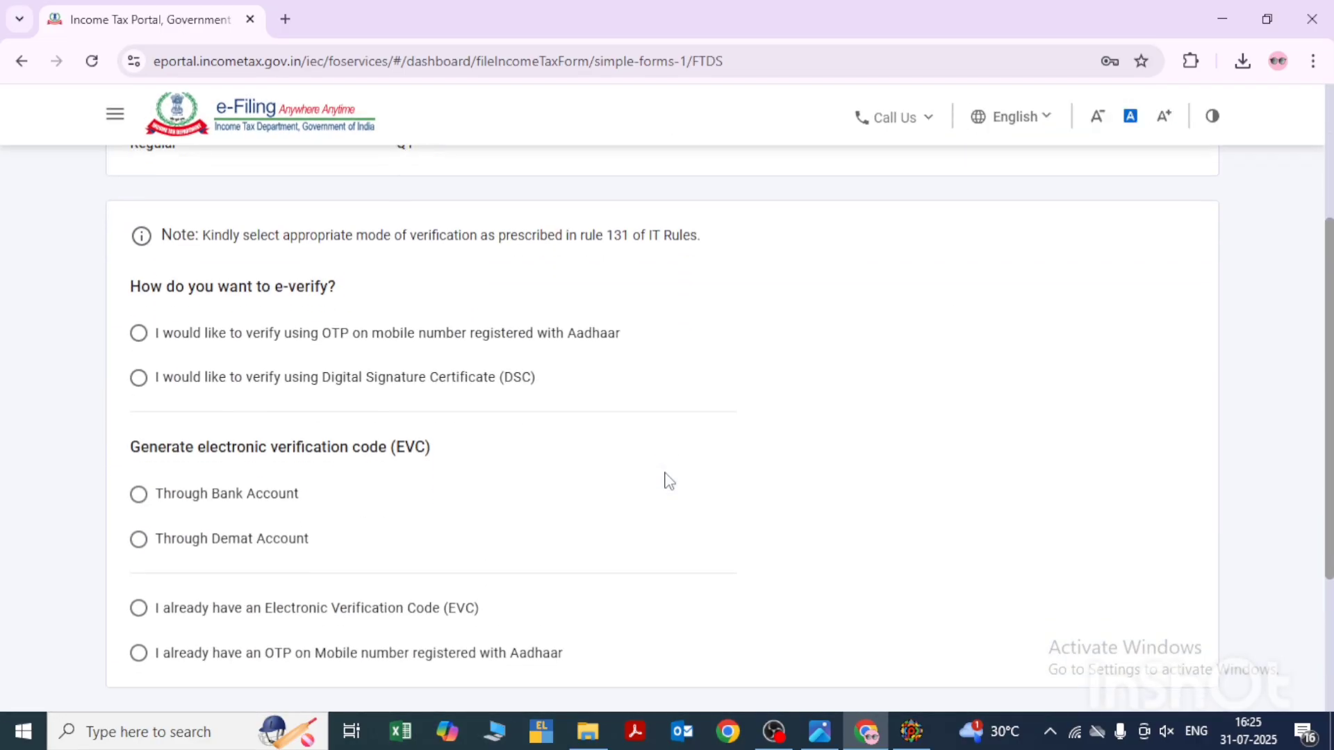
{"action": "scroll", "coordinate": [240, 350], "scroll_direction": "down", "scroll_amount": 2}
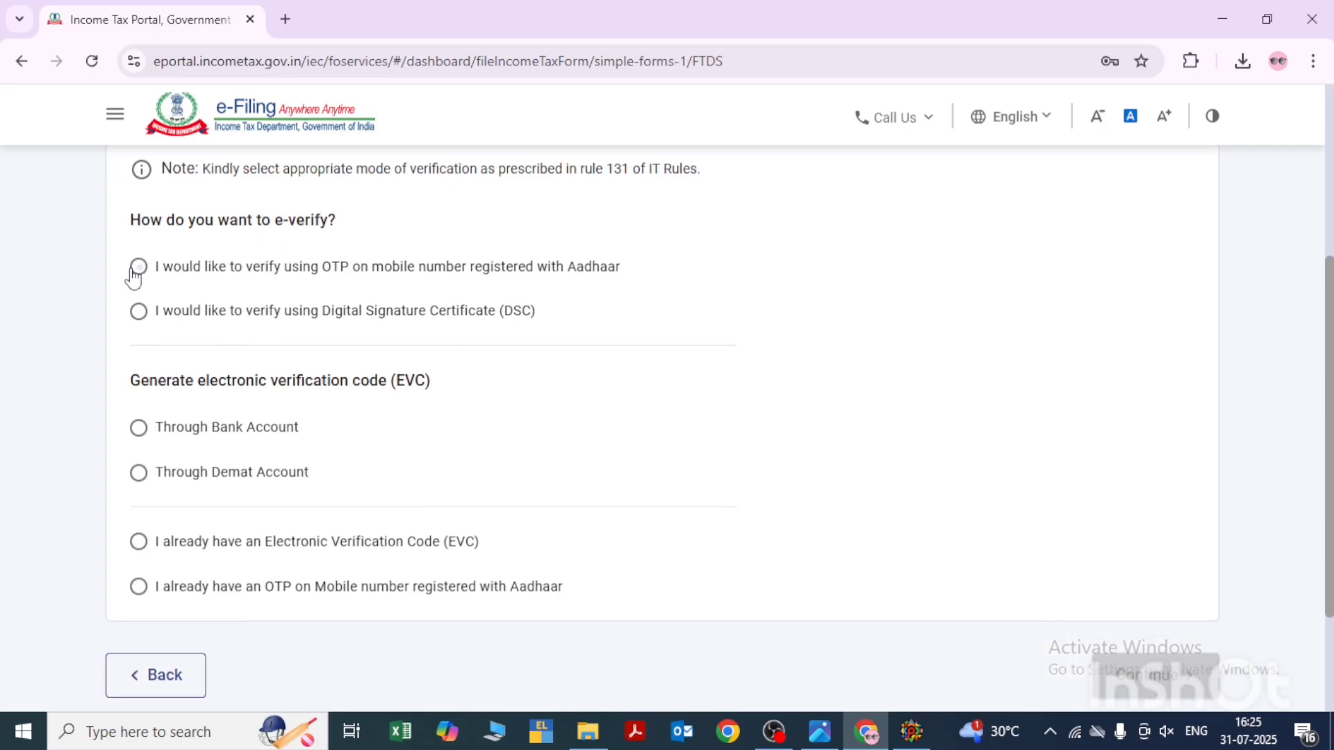
{"action": "left_click", "coordinate": [139, 271]}
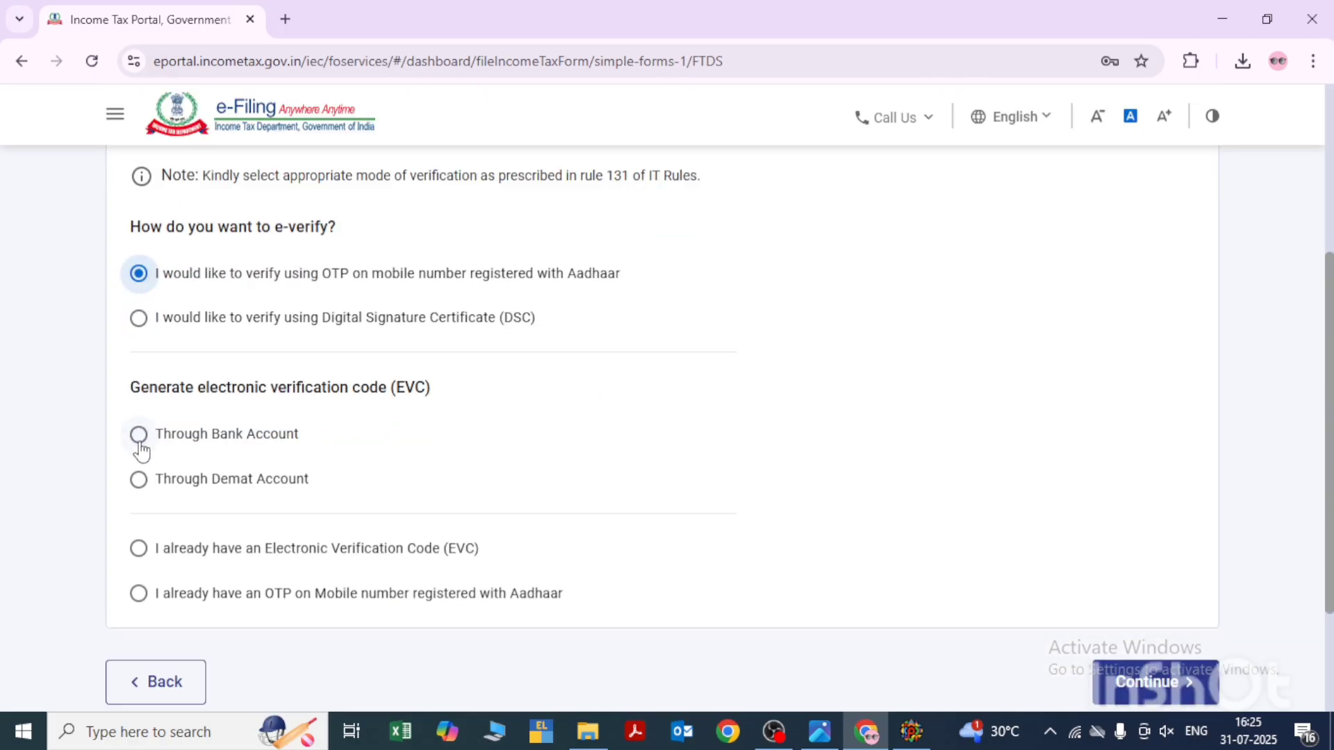
{"action": "left_click", "coordinate": [140, 443]}
{"action": "scroll", "coordinate": [259, 605], "scroll_direction": "down", "scroll_amount": 4}
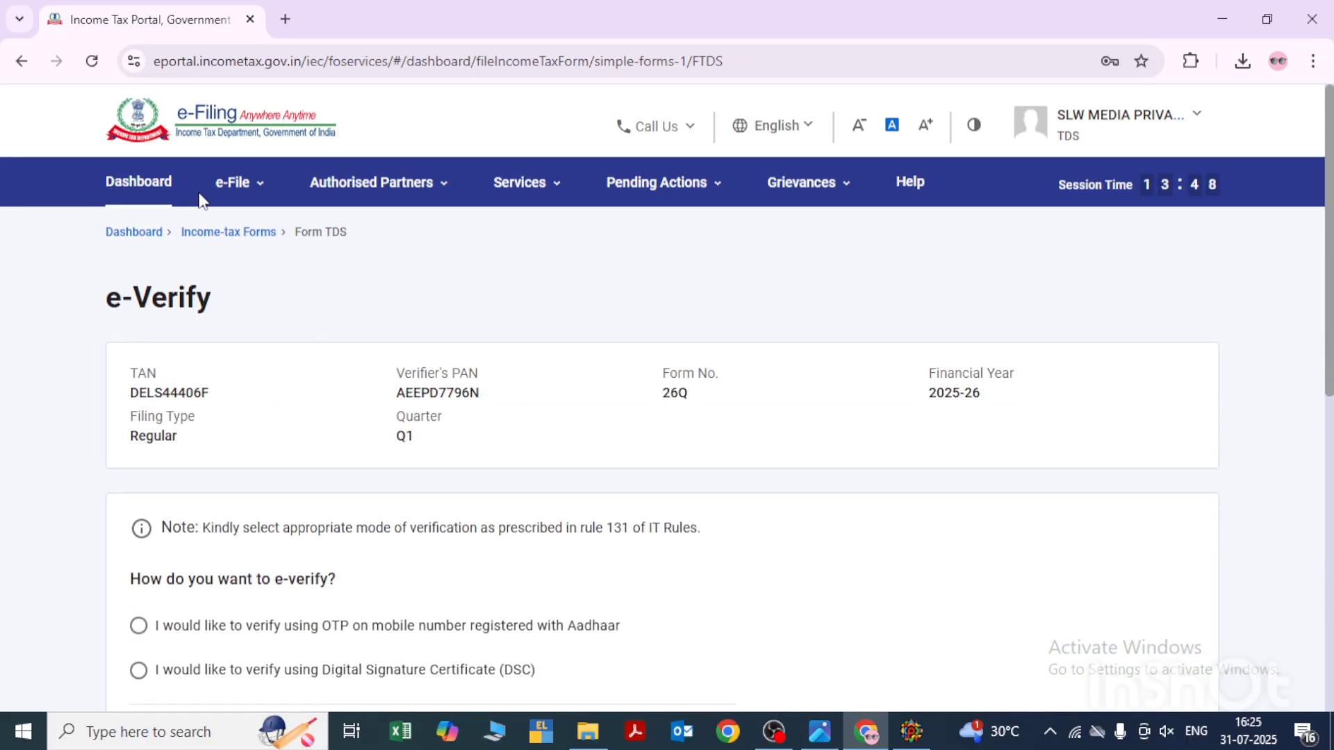
{"action": "scroll", "coordinate": [627, 387], "scroll_direction": "down", "scroll_amount": 4}
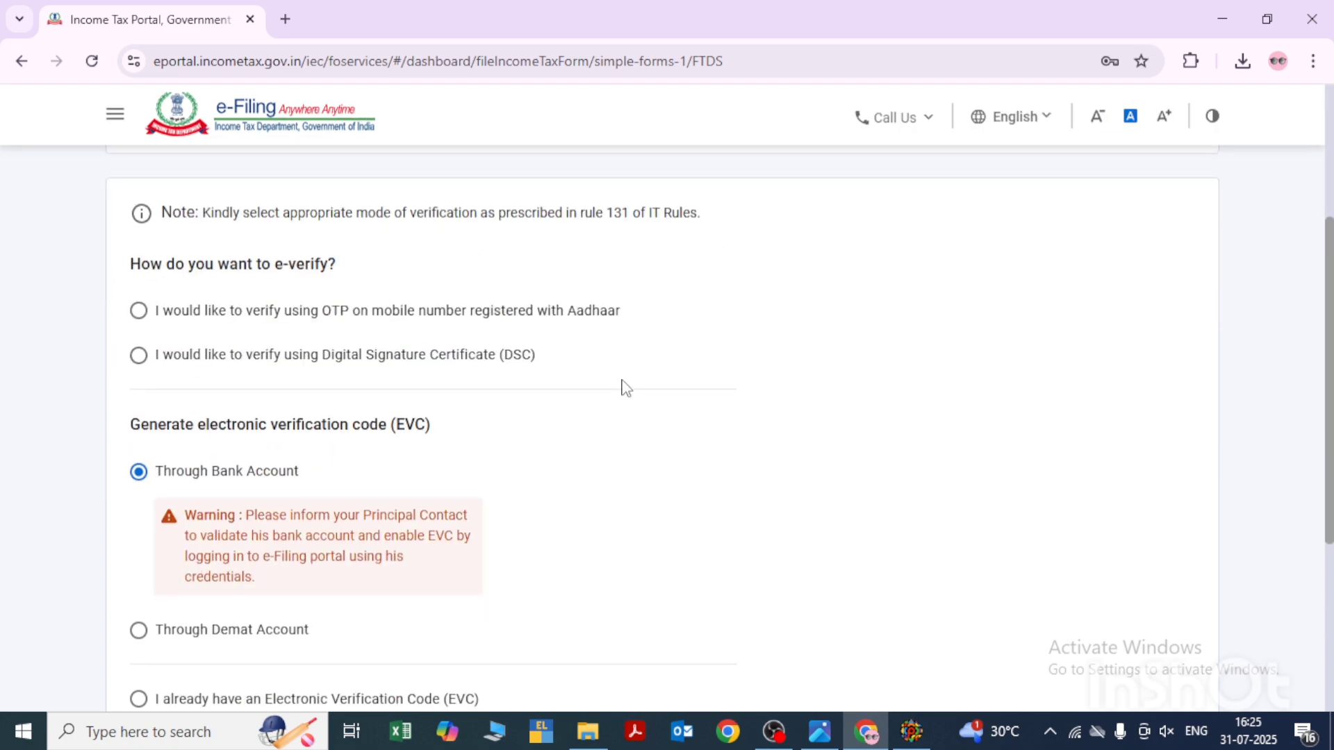
{"action": "scroll", "coordinate": [627, 387], "scroll_direction": "up", "scroll_amount": 4}
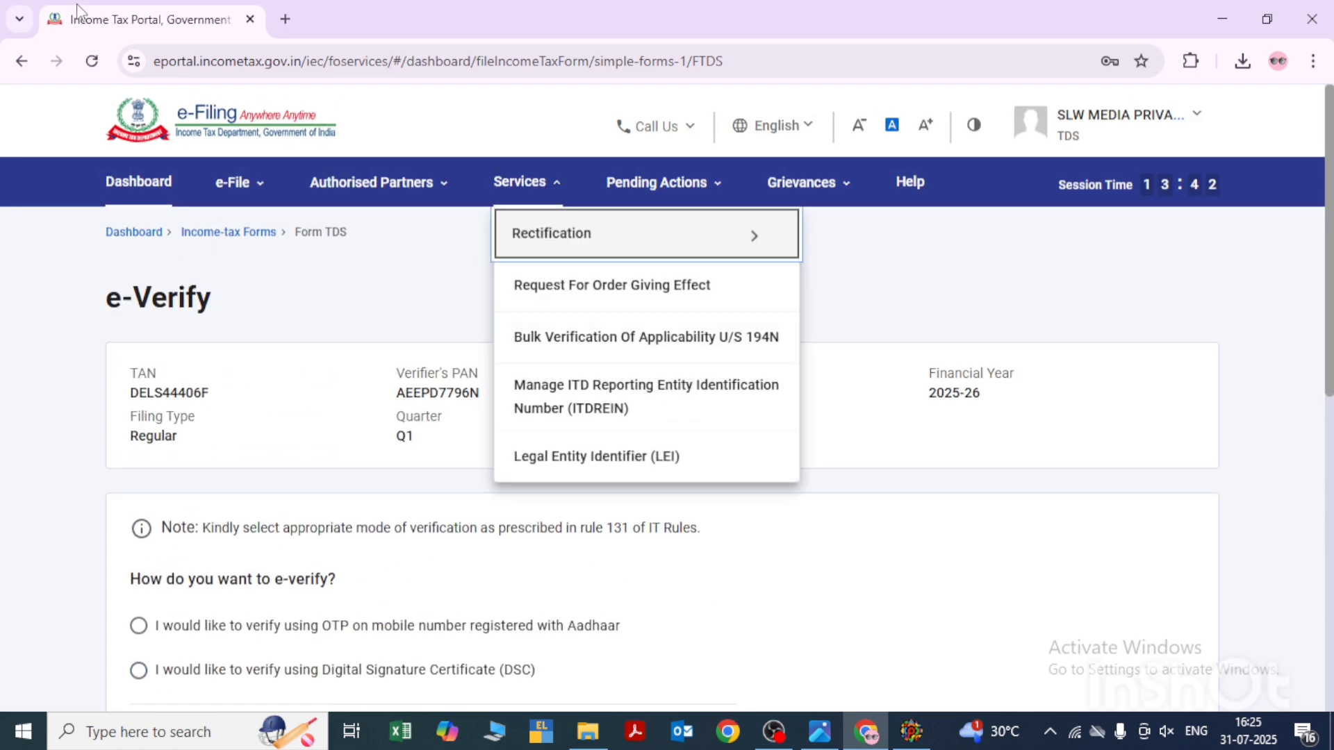